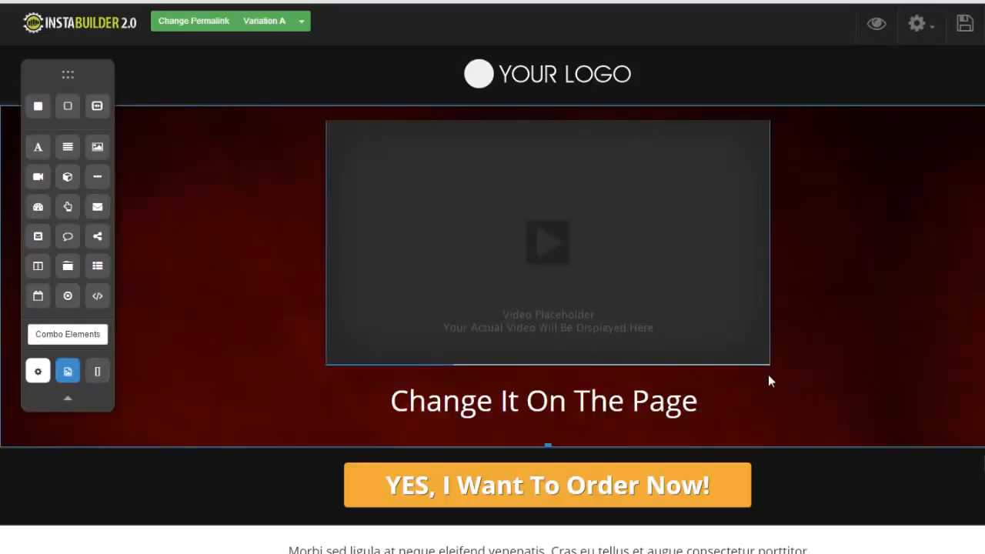
Duplicate the "Change It On The Page" headline and move the copy above the video placeholder
mouse_move(760, 407)
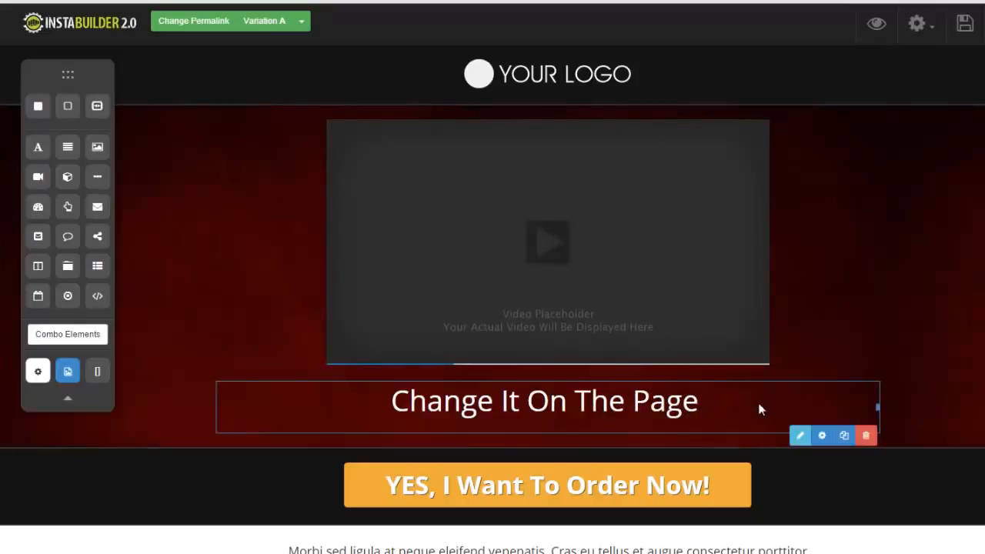
click(844, 437)
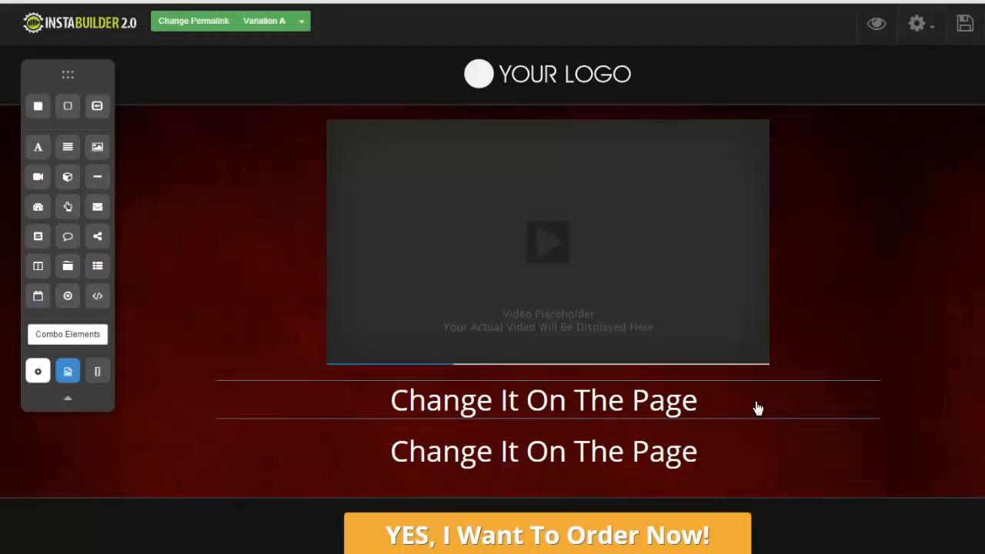
drag(758, 408, 749, 156)
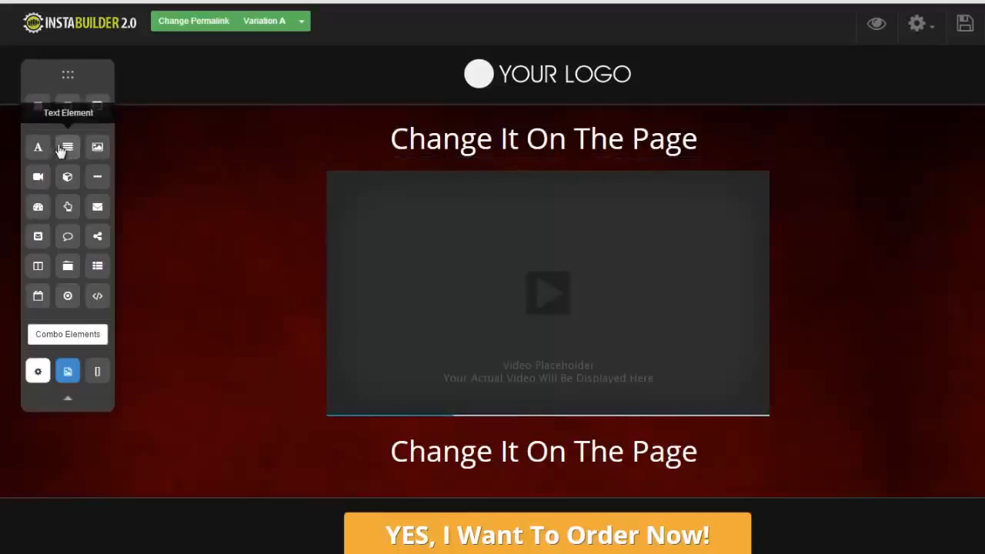
Add a text element between the top headline and the video, and color all of its text white
drag(66, 149, 375, 199)
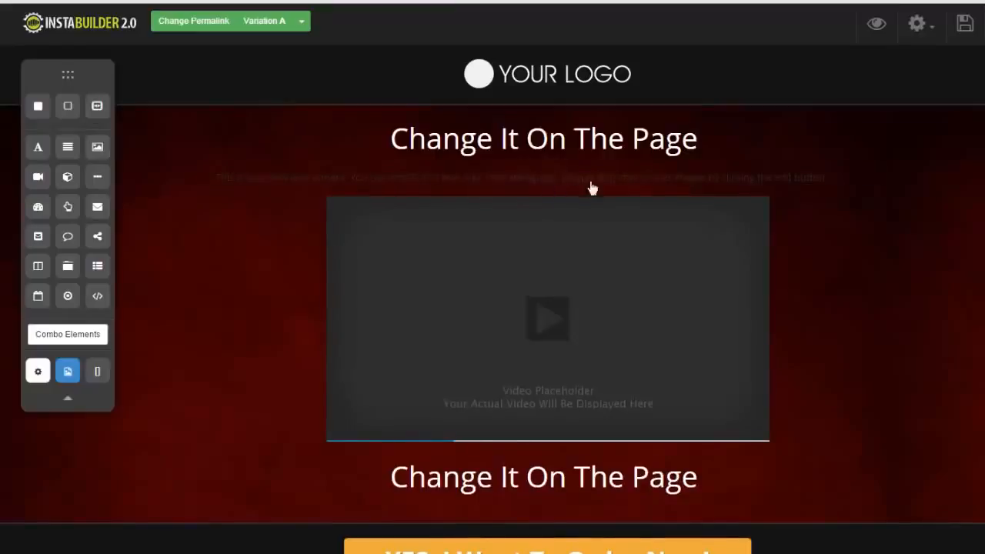
click(805, 176)
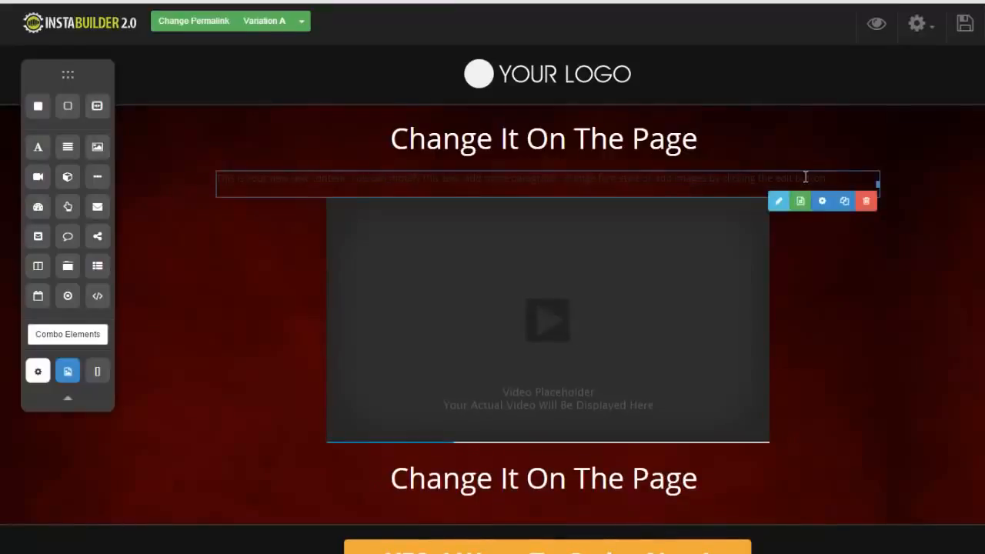
click(781, 203)
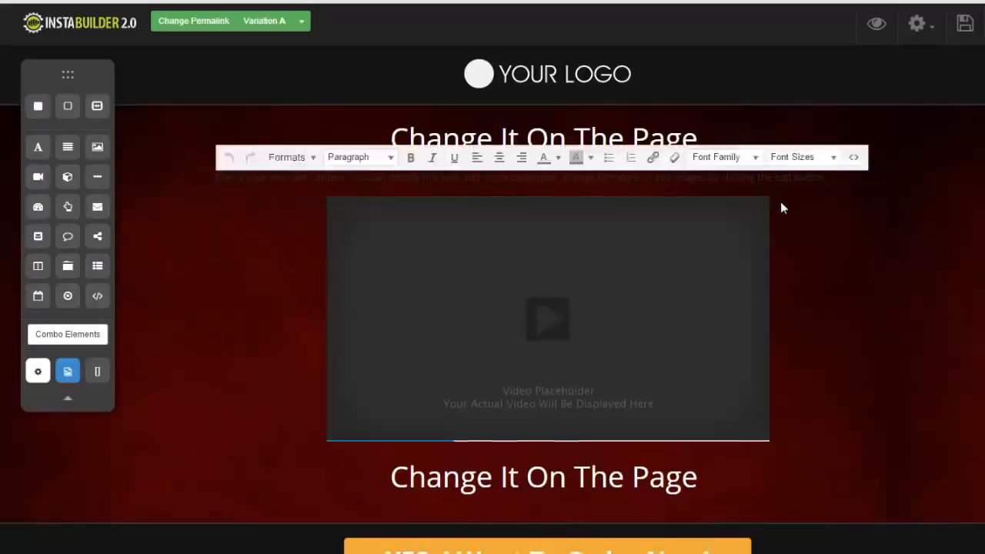
click(781, 203)
click(784, 203)
drag(829, 176, 214, 180)
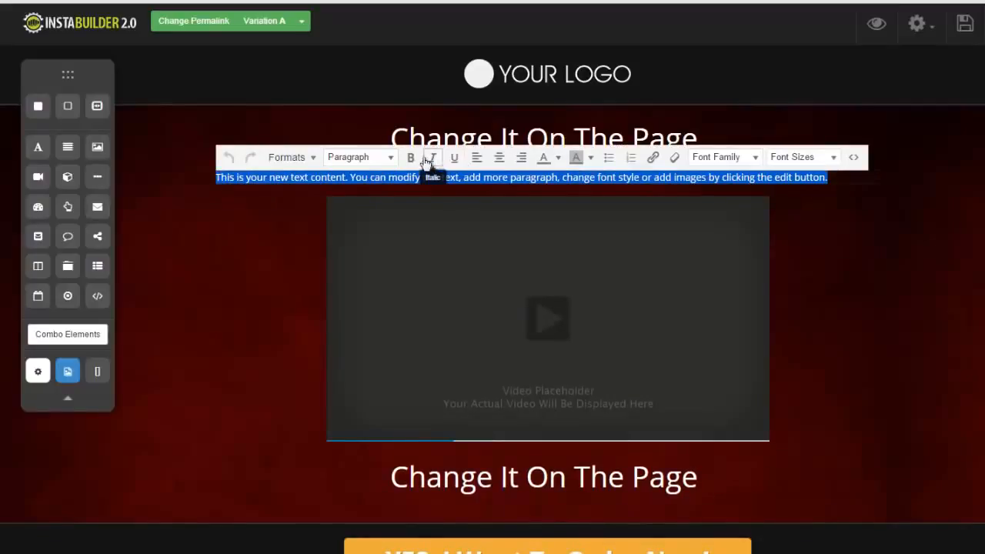
click(558, 156)
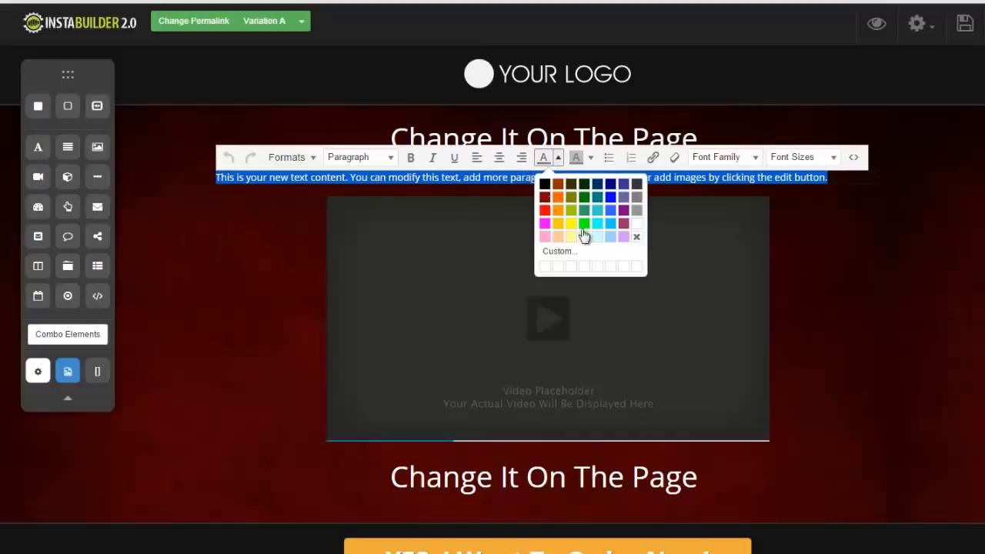
click(637, 224)
click(792, 227)
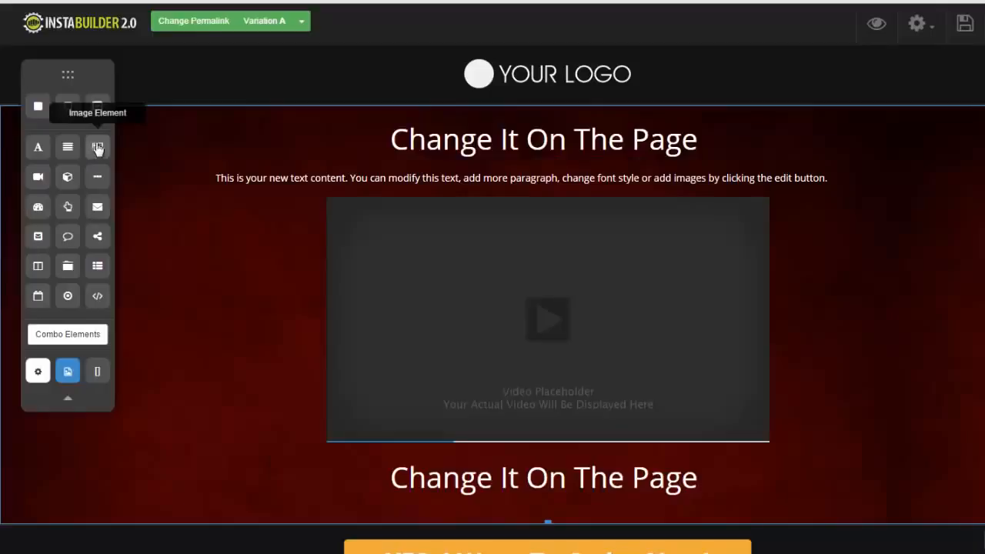
Insert an image element between the text paragraph and the video, and open its image settings
drag(97, 148, 550, 204)
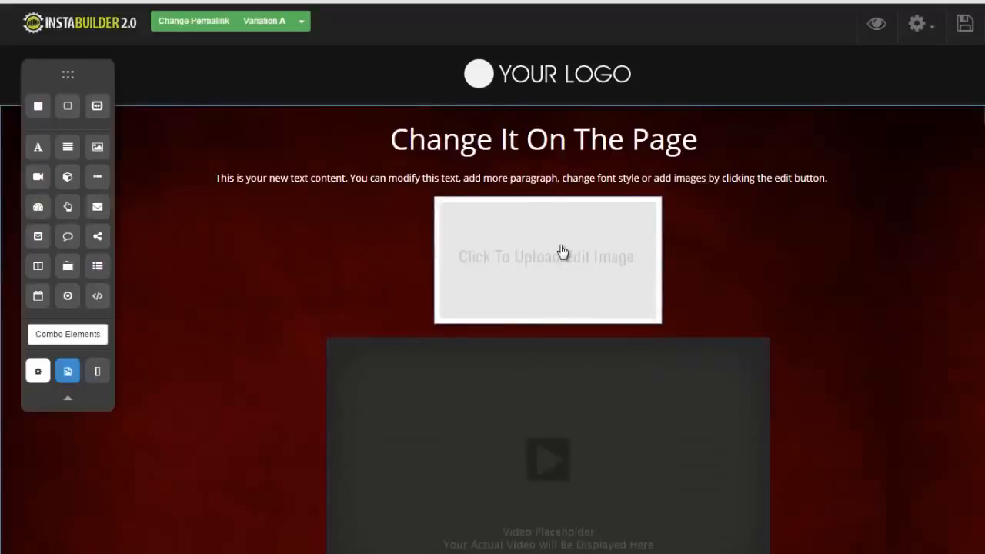
mouse_move(560, 251)
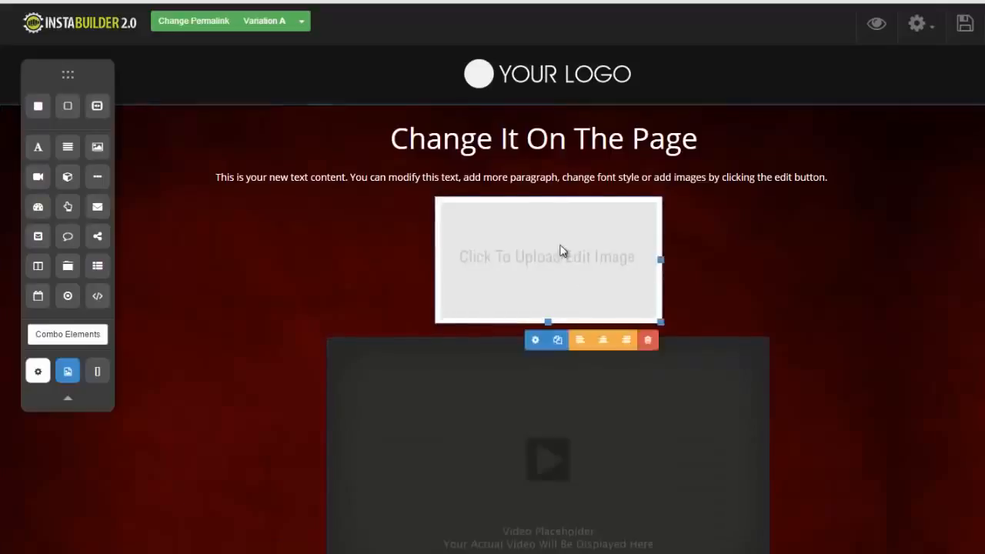
click(536, 341)
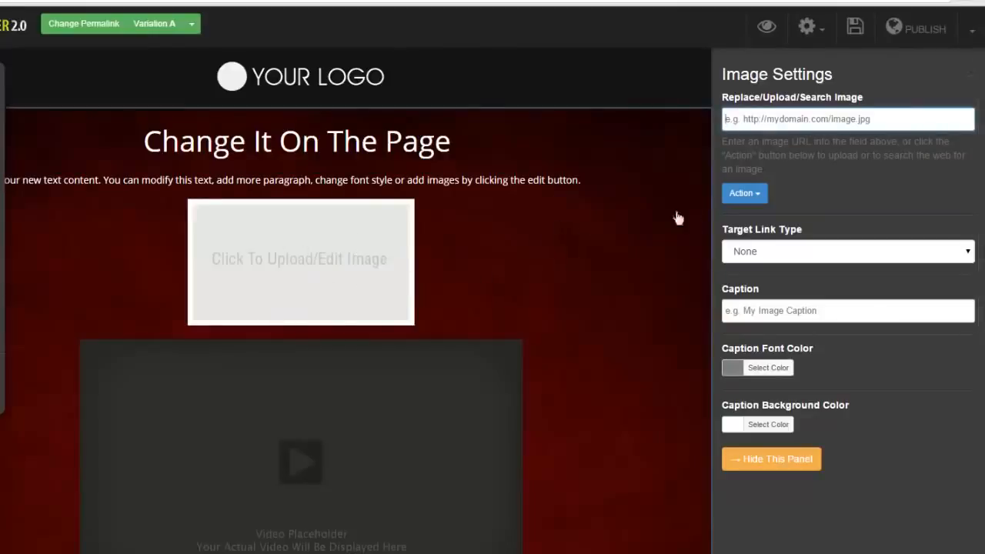
Search the web for "car" images and use the red sports car picture in the image element
click(756, 201)
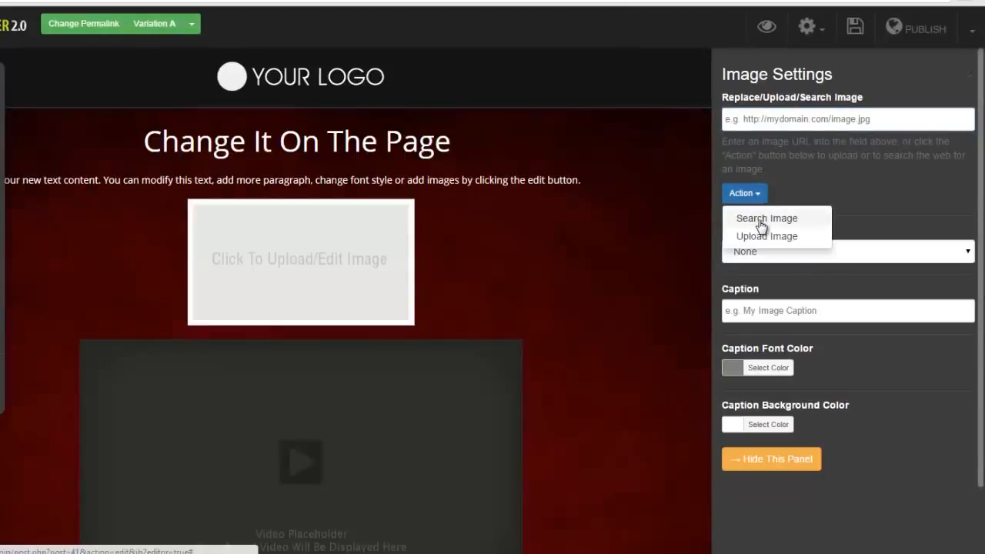
click(761, 223)
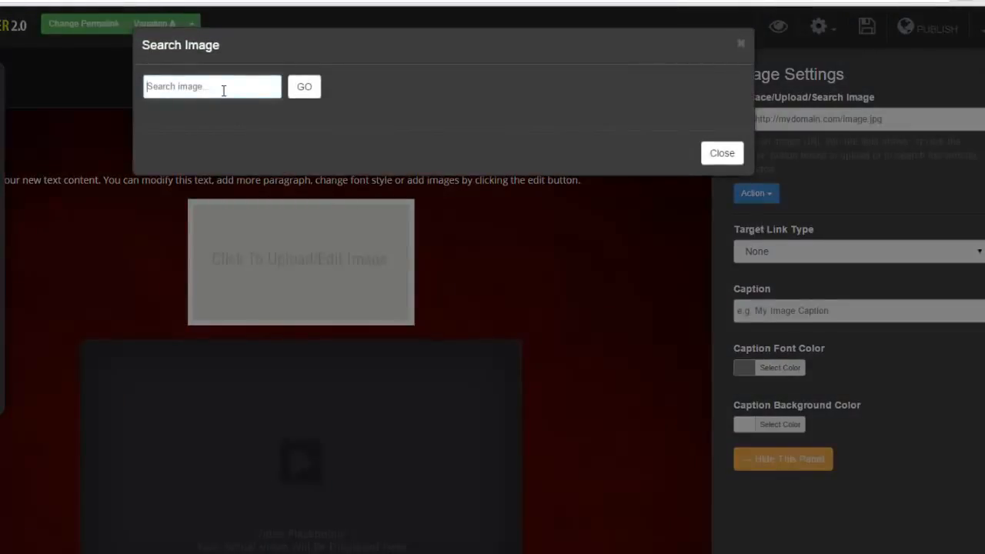
text(car)
click(302, 91)
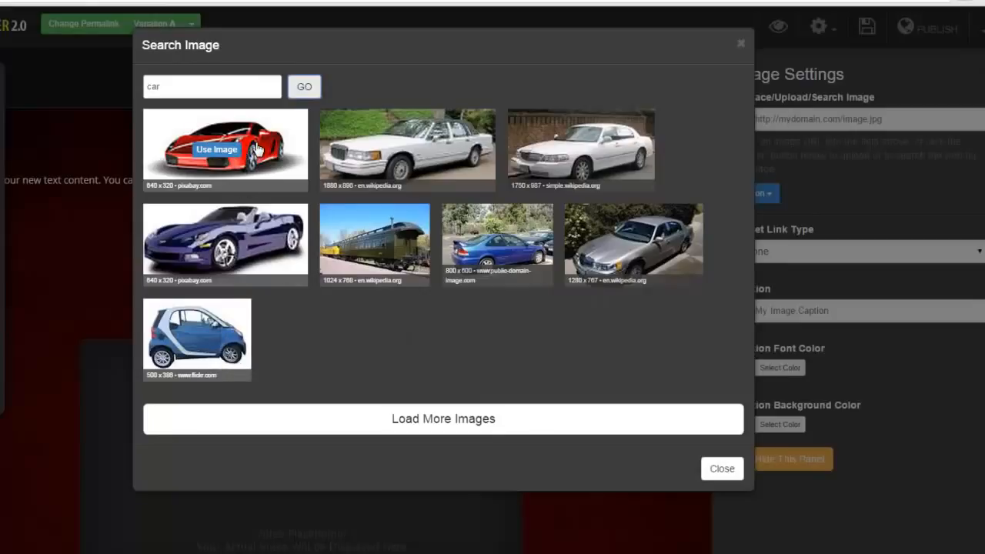
click(219, 151)
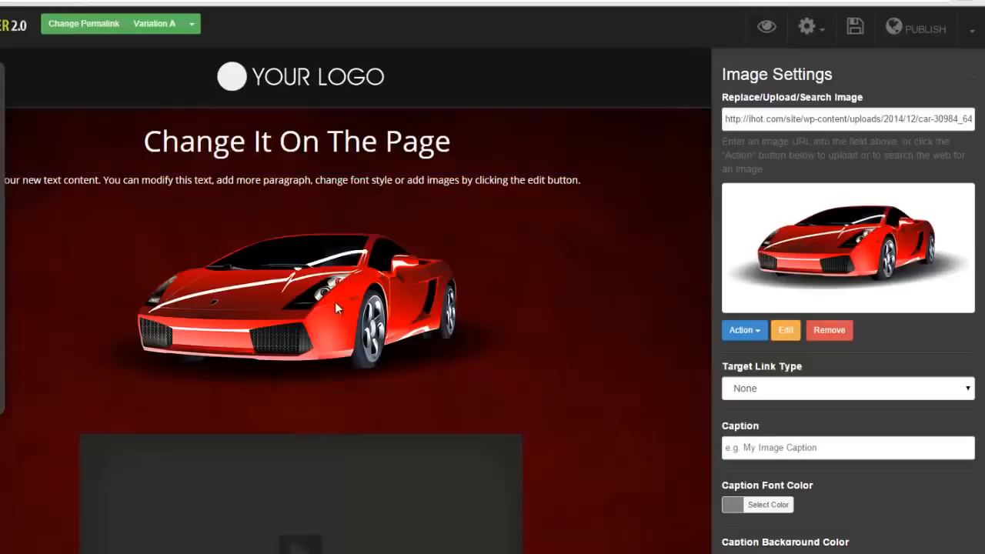
Move the car image above the text paragraph, directly beneath the top headline
click(379, 306)
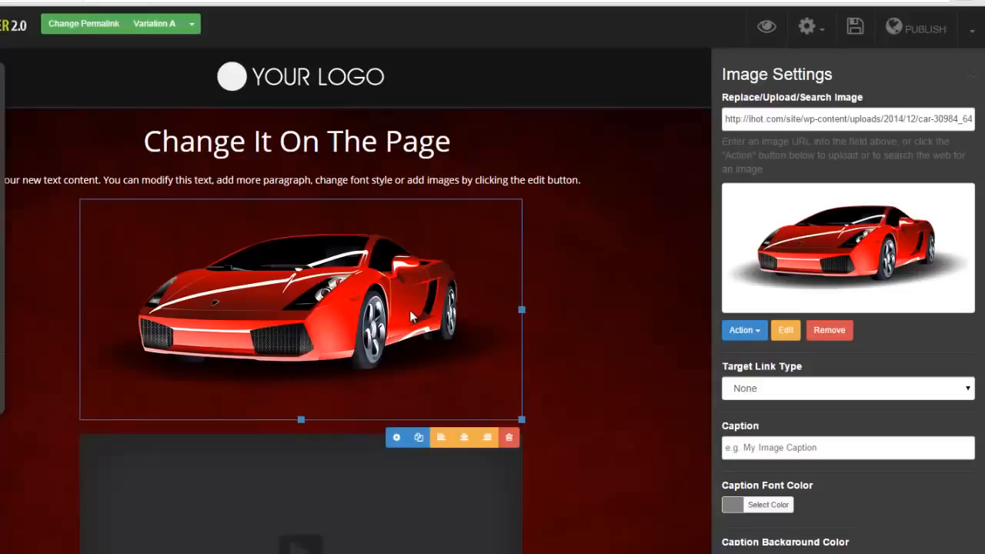
drag(409, 310, 409, 174)
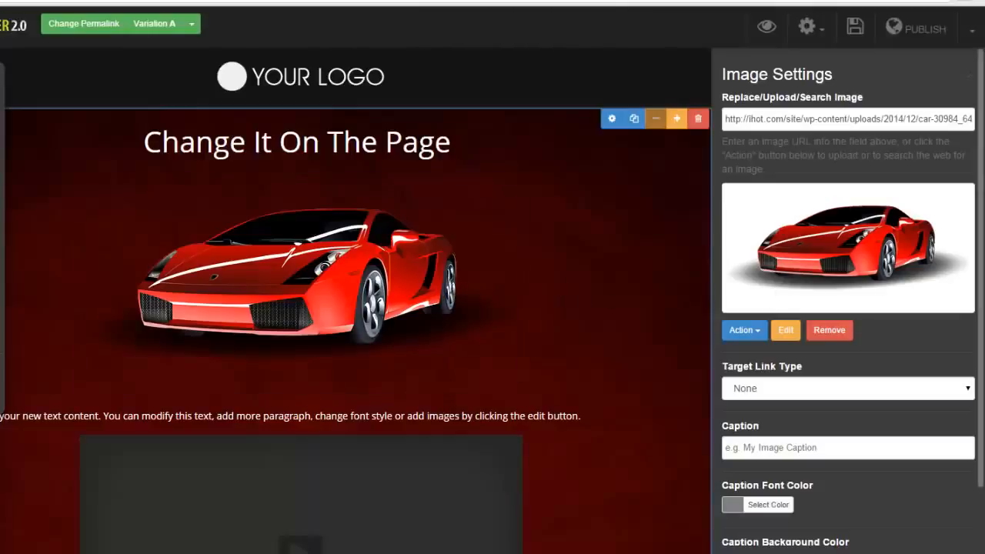
scroll(356, 300, down, 1)
scroll(564, 303, up, 1)
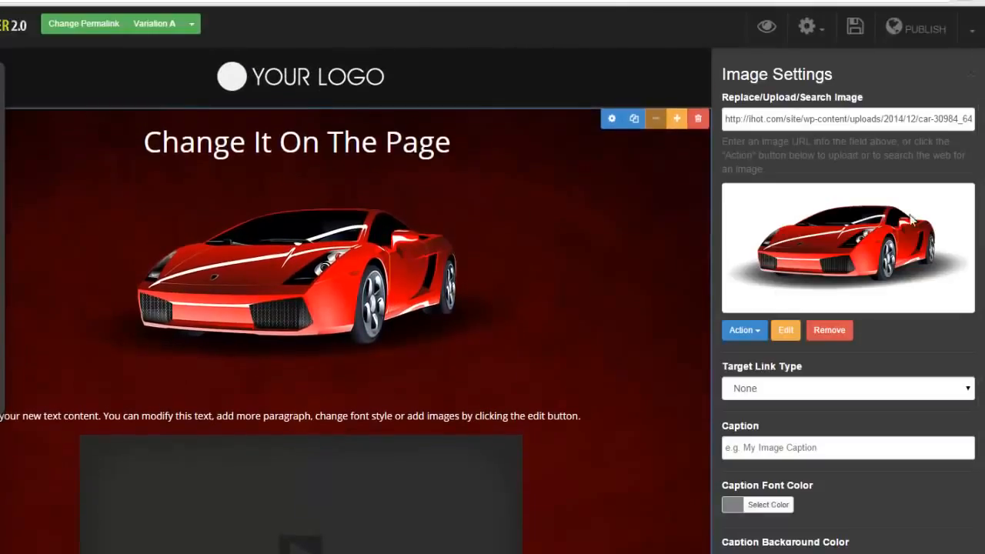
Check the image editor and the available target link types for the car image
click(785, 333)
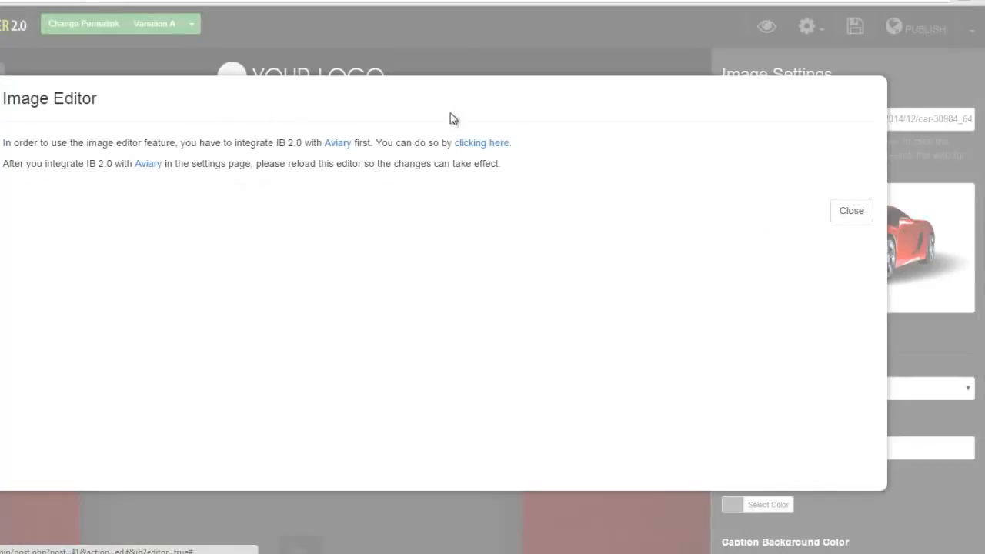
click(850, 211)
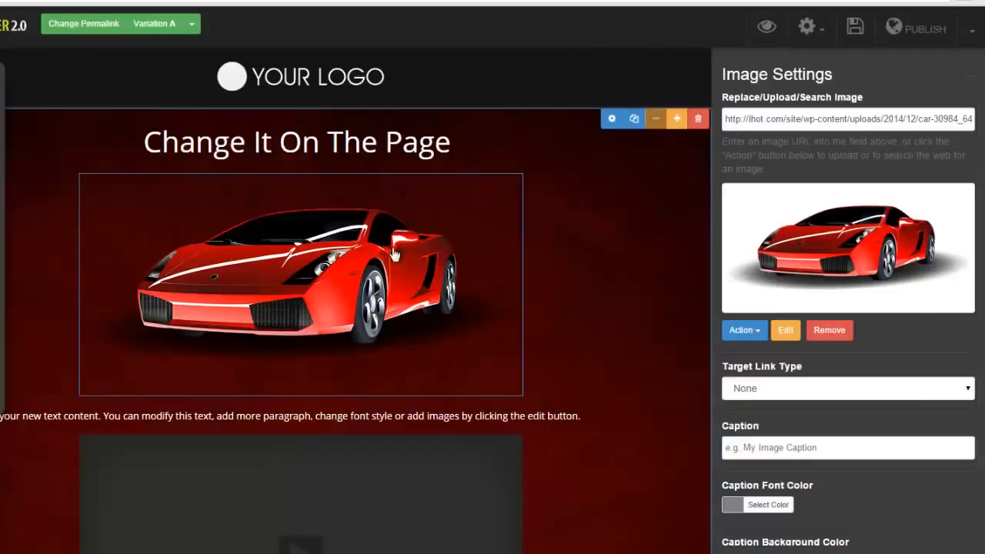
click(966, 391)
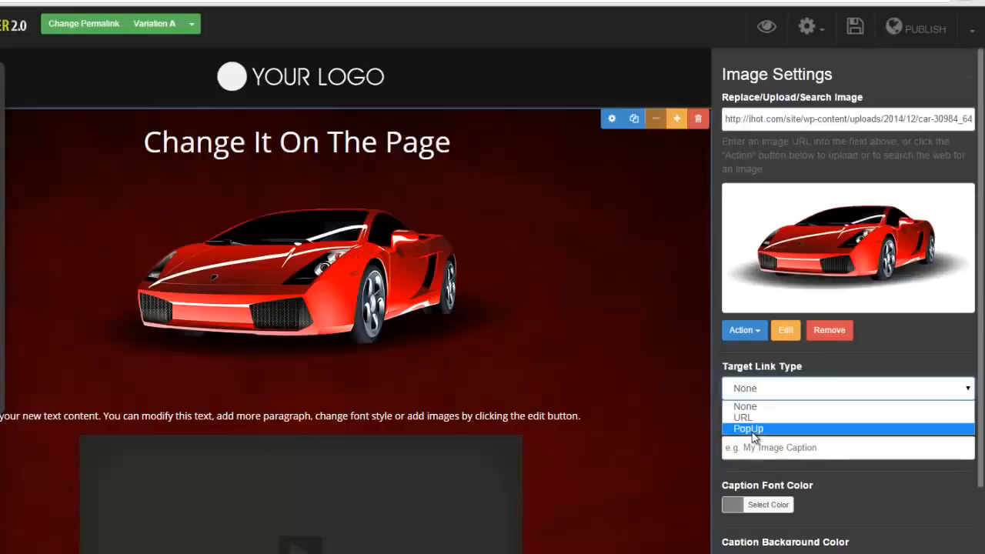
click(622, 435)
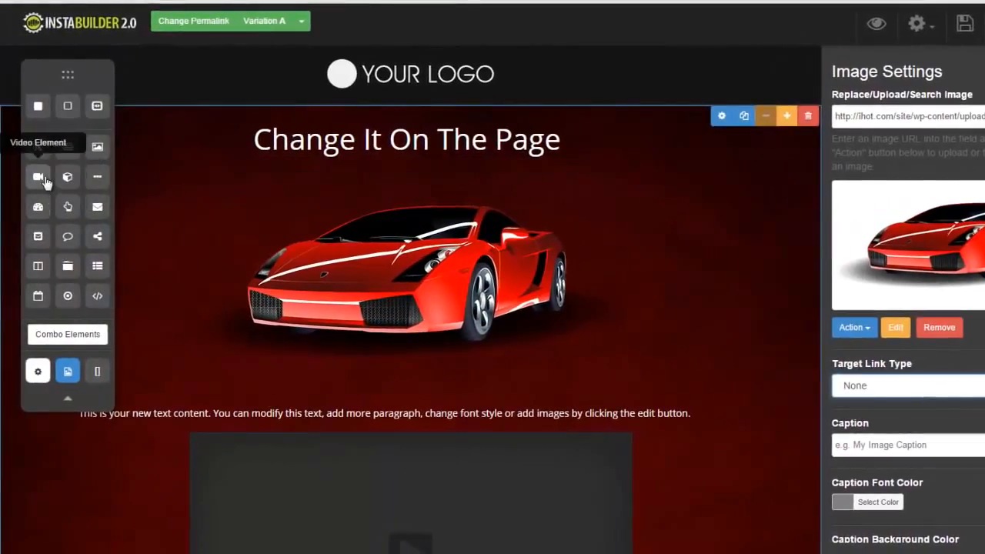
Insert a new video element directly below the top headline, and delete the car image and the lower video element
drag(38, 179, 421, 186)
click(543, 485)
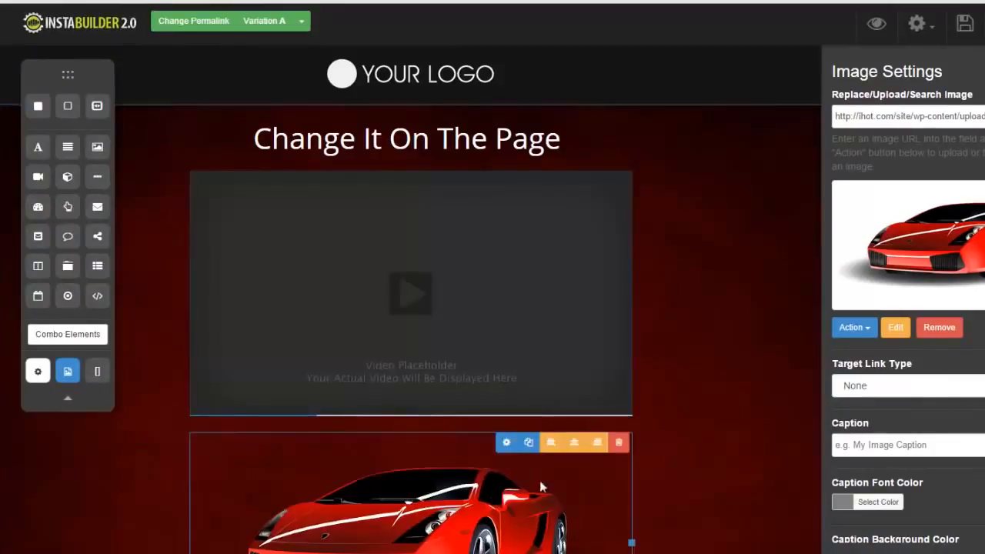
click(619, 443)
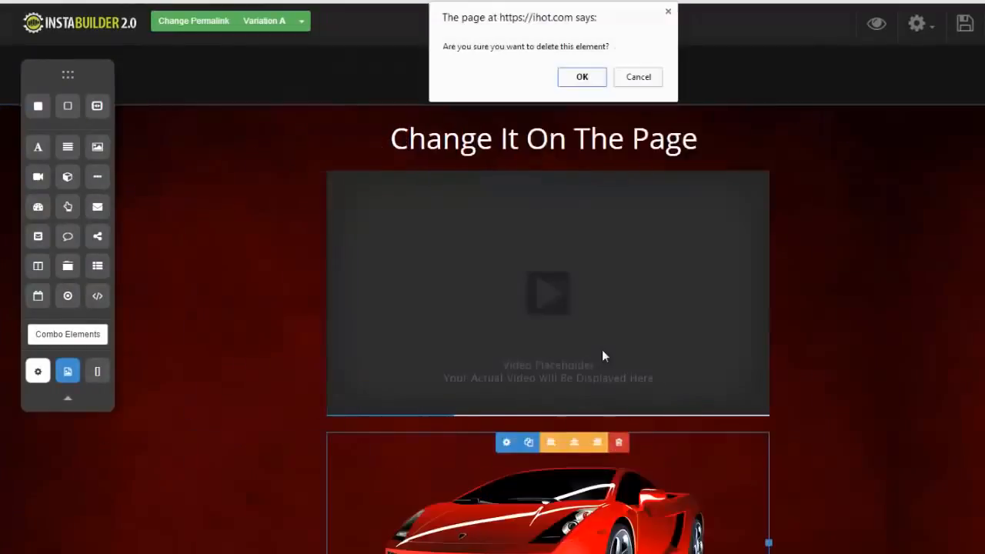
click(577, 77)
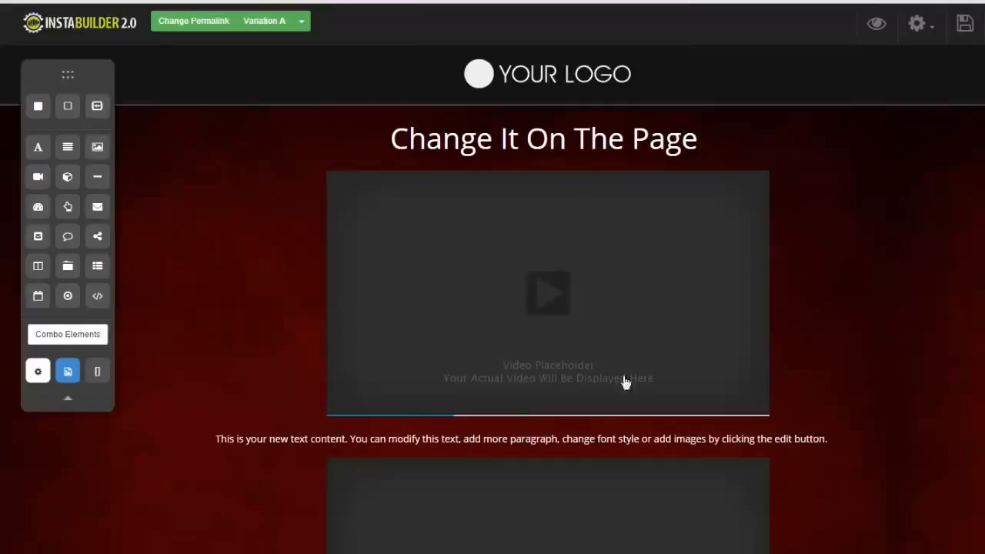
click(754, 480)
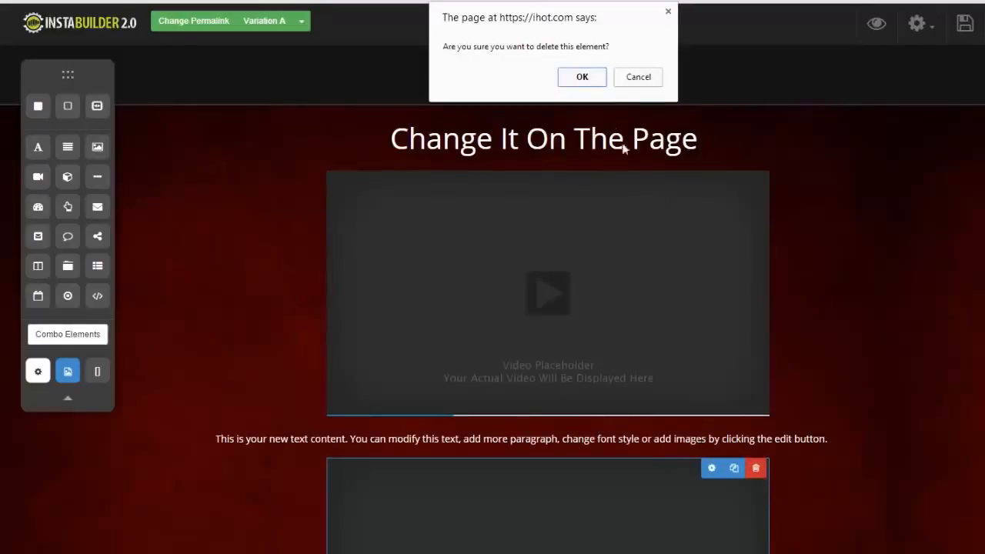
click(583, 77)
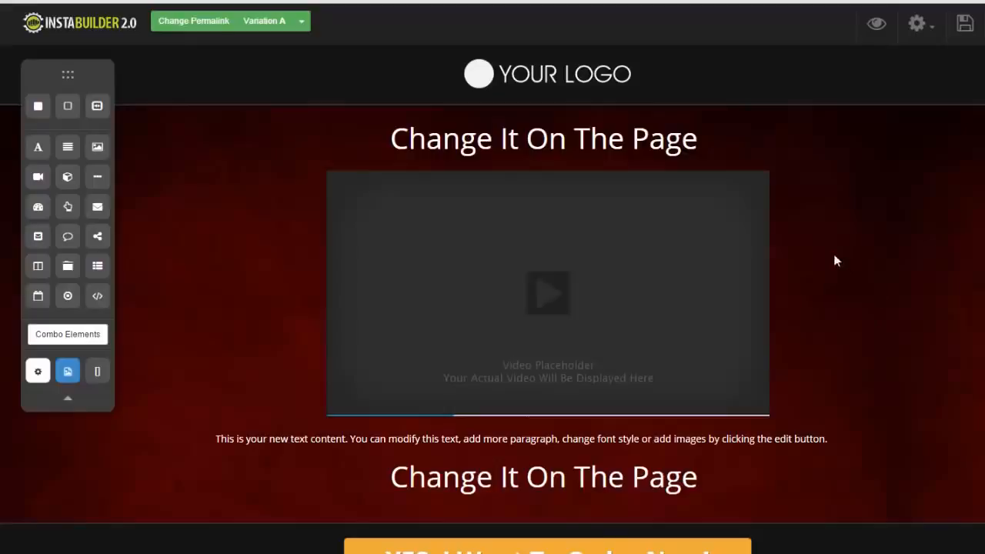
Open the settings of the remaining video element and set its video type to Embed Code
click(738, 255)
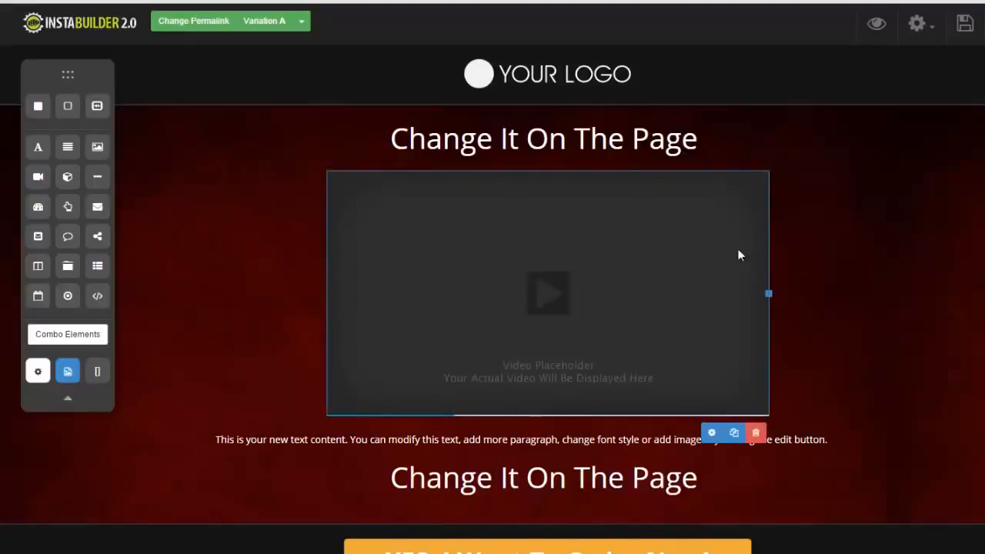
click(712, 435)
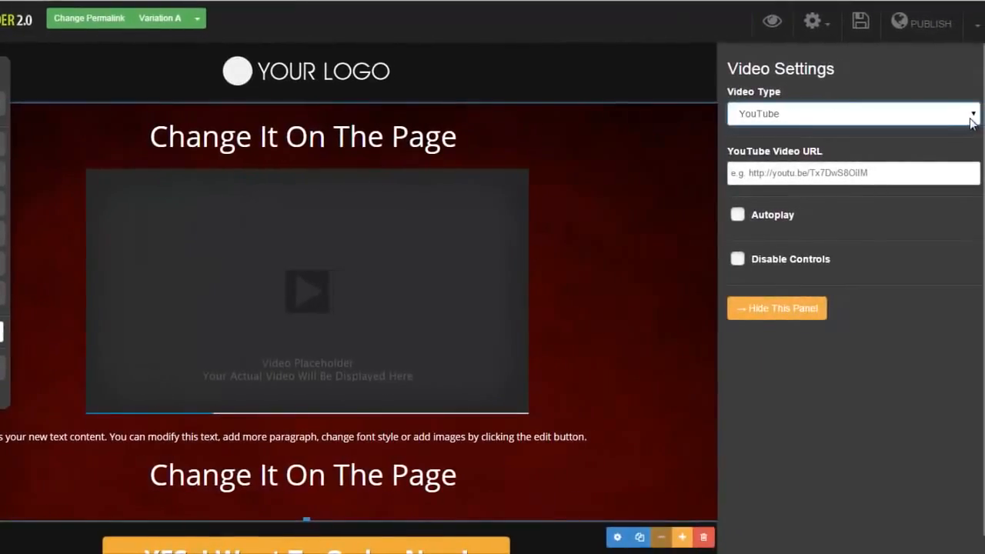
click(967, 114)
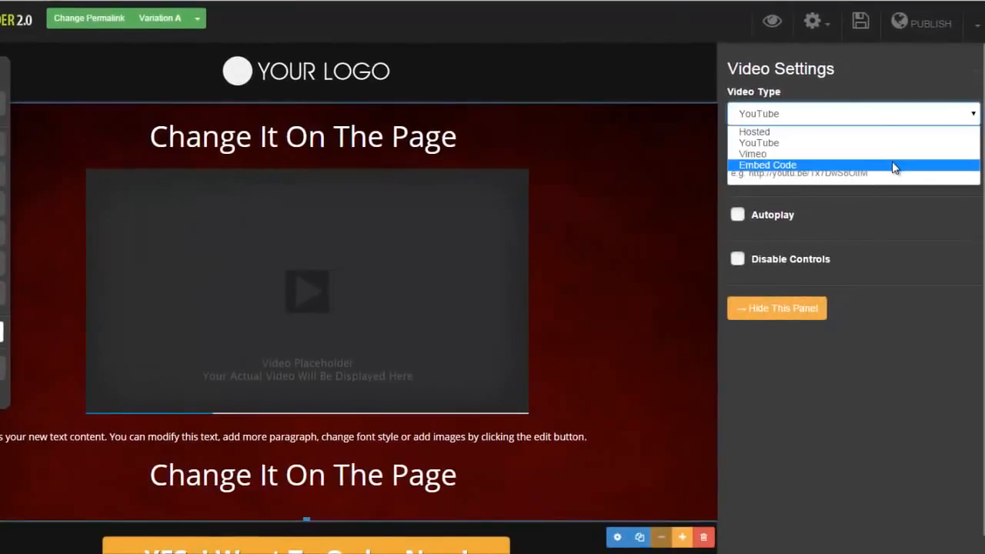
click(894, 166)
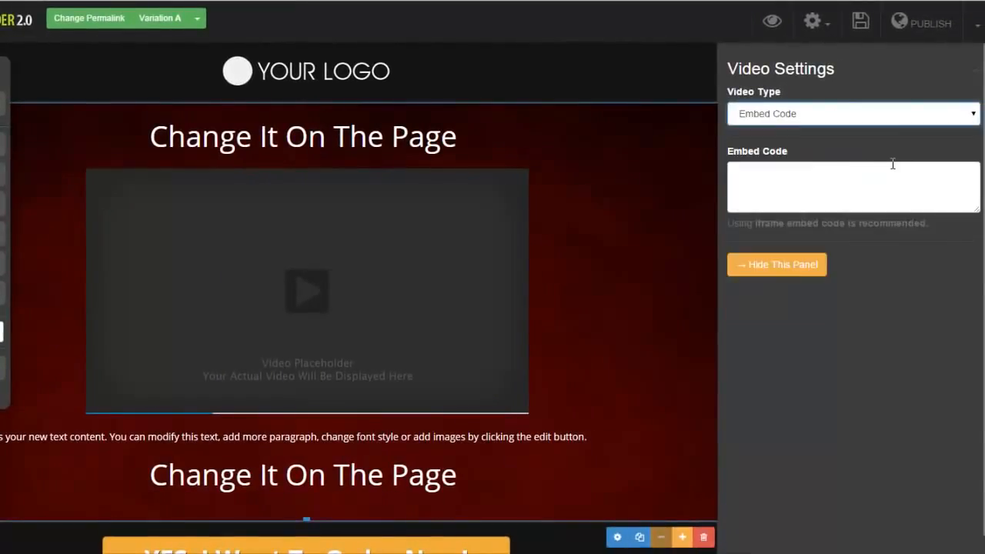
Set the video type to YouTube and enable Autoplay for the video
click(956, 117)
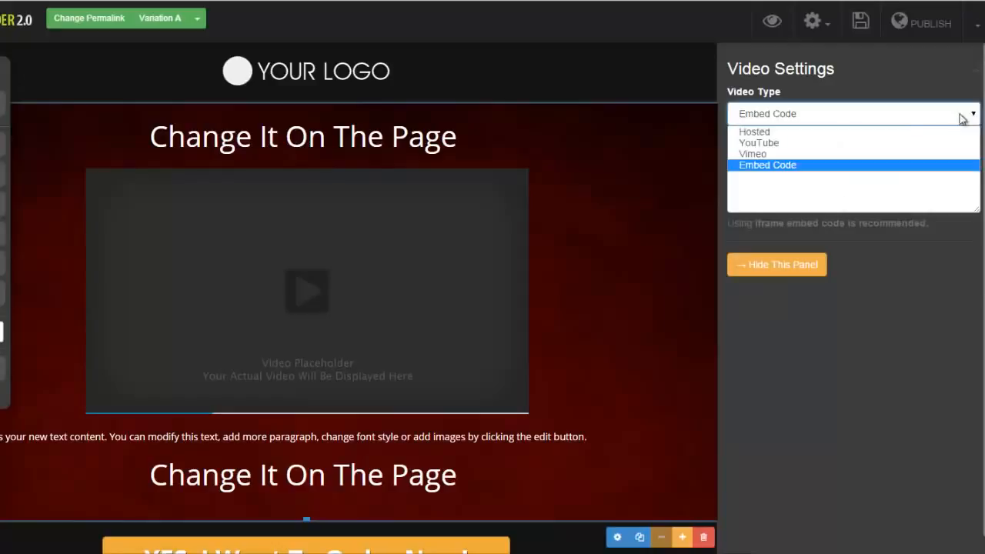
click(879, 145)
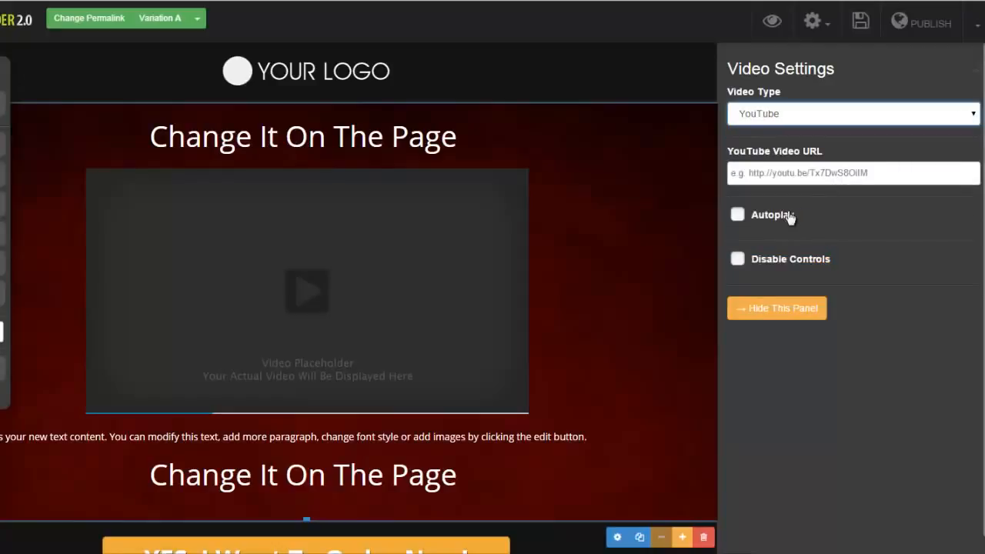
click(739, 220)
click(737, 216)
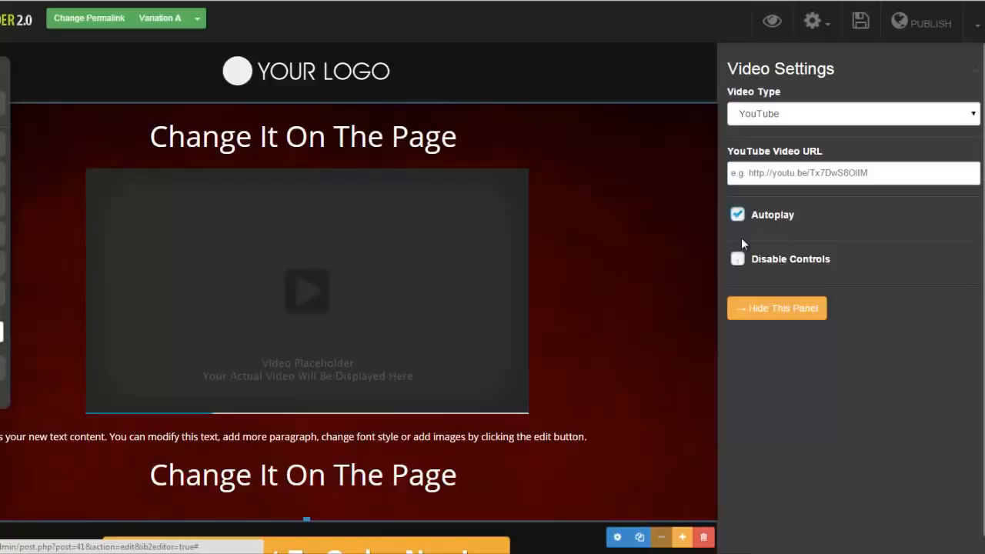
Disable Autoplay for the video, insert a box element directly below the top headline and open the box's settings
click(738, 215)
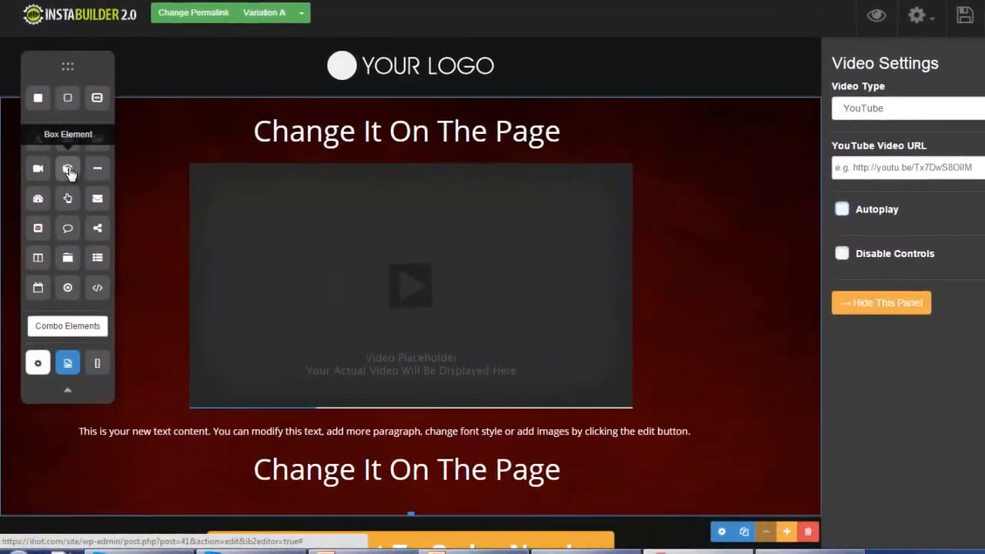
drag(299, 189, 400, 176)
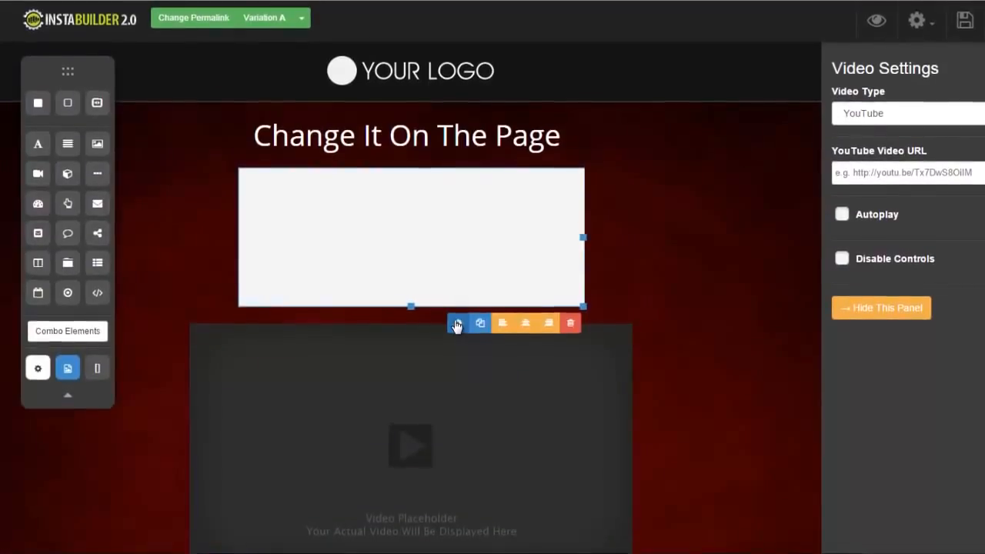
click(457, 324)
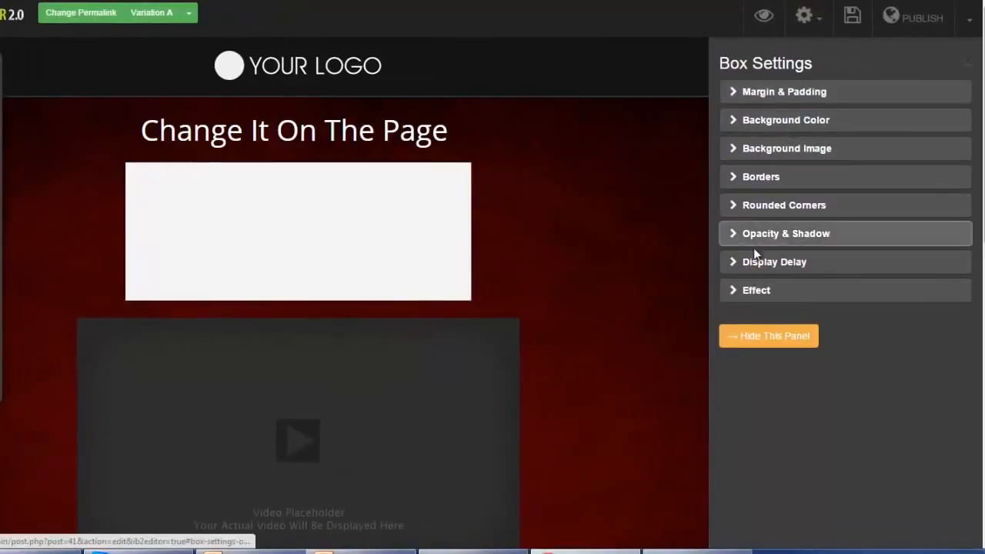
Set the box's background color to the red #e93e3e
click(735, 98)
click(735, 97)
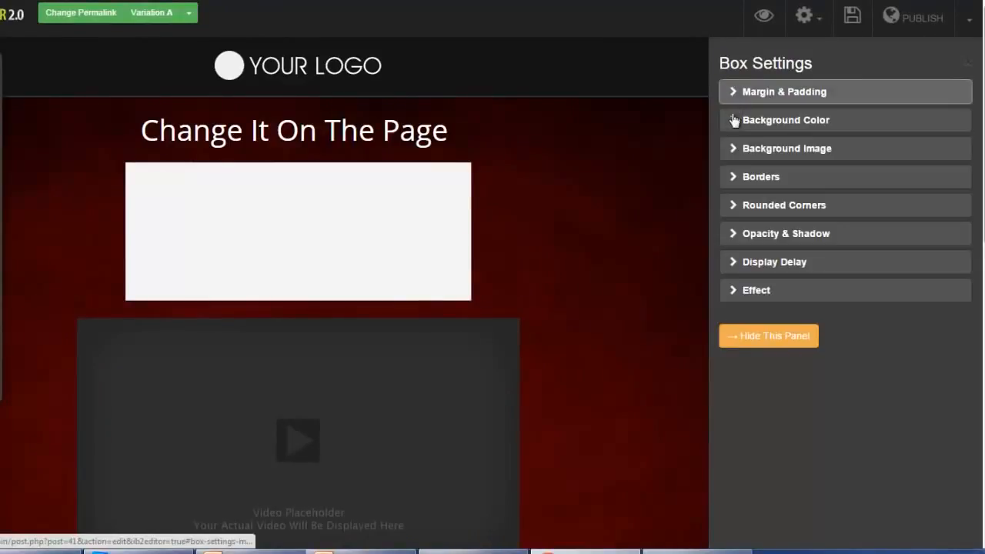
click(735, 122)
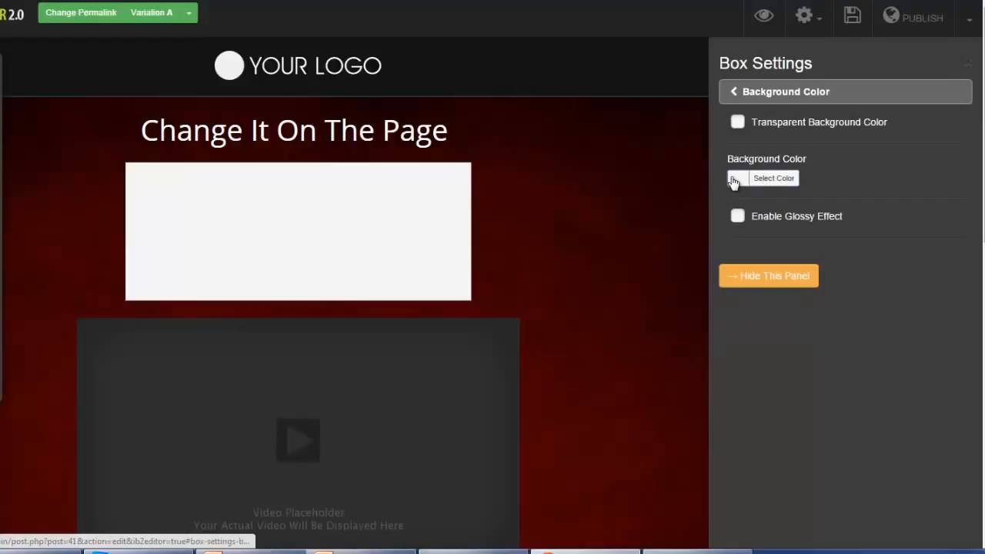
click(736, 178)
click(801, 262)
click(810, 249)
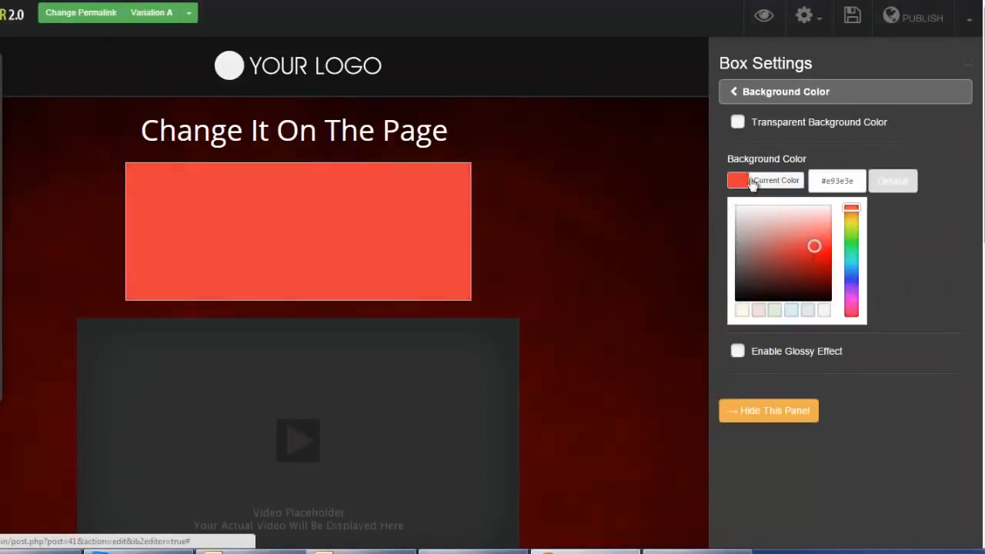
click(733, 96)
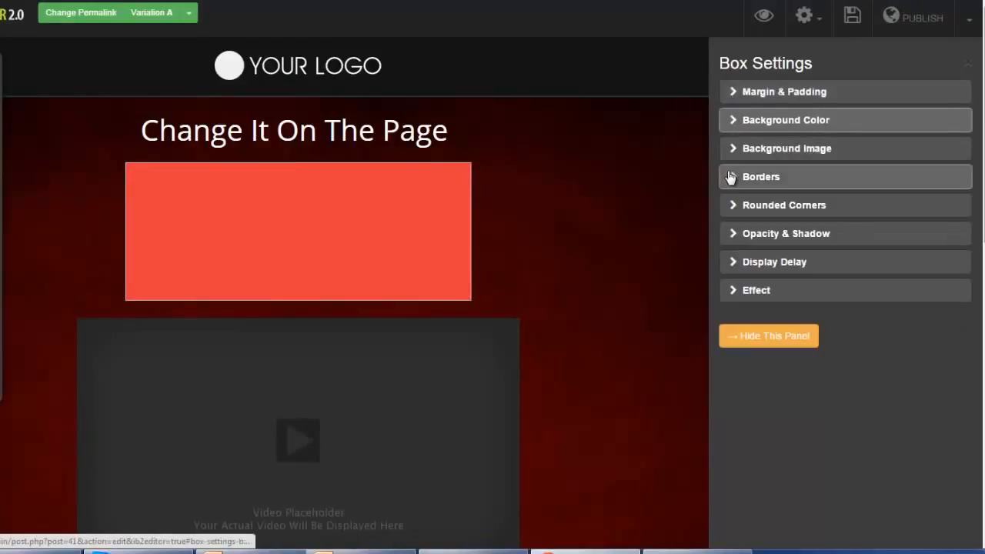
Round the bottom corners of the box to 6 px
click(733, 204)
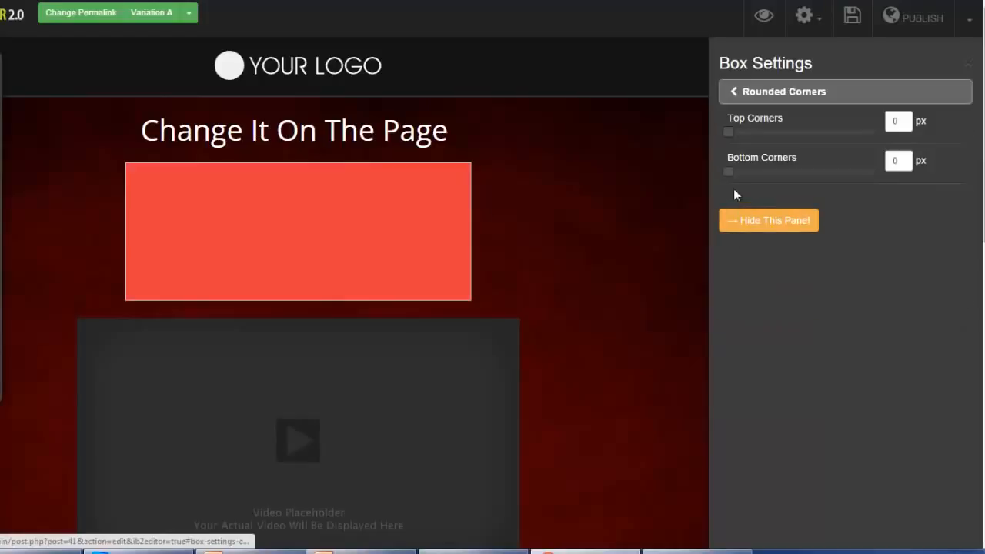
drag(729, 172, 772, 172)
drag(733, 135, 749, 136)
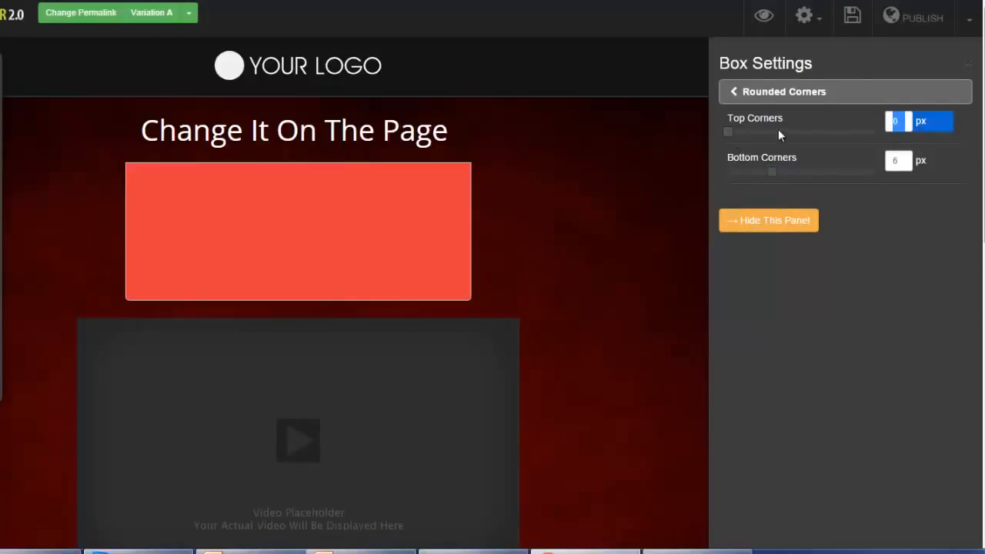
click(733, 93)
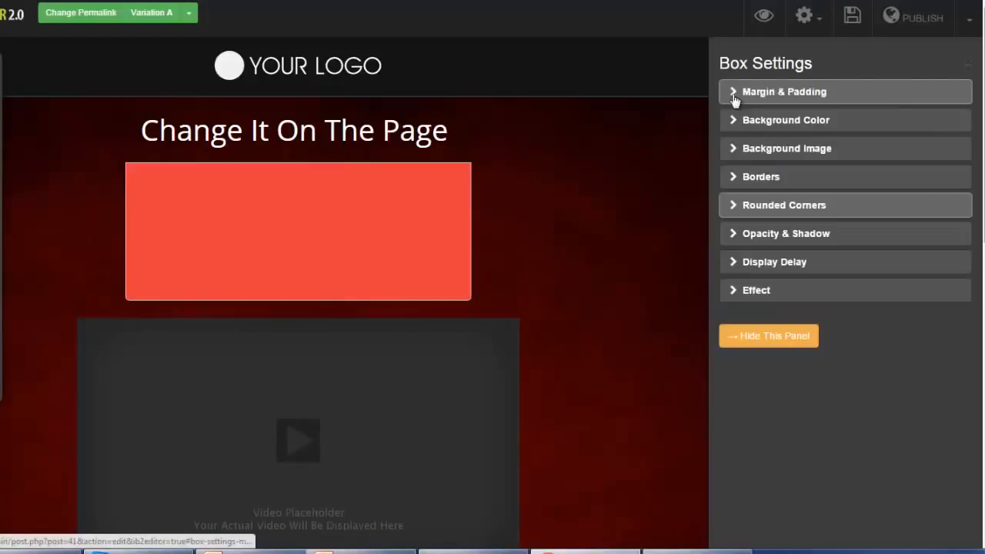
Check which display animation effects are available for the box
click(734, 290)
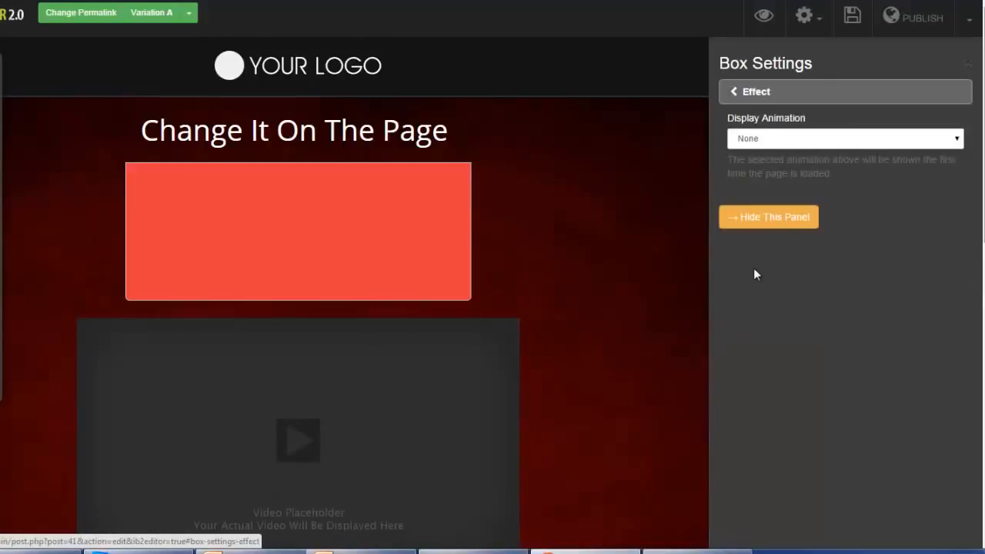
click(954, 140)
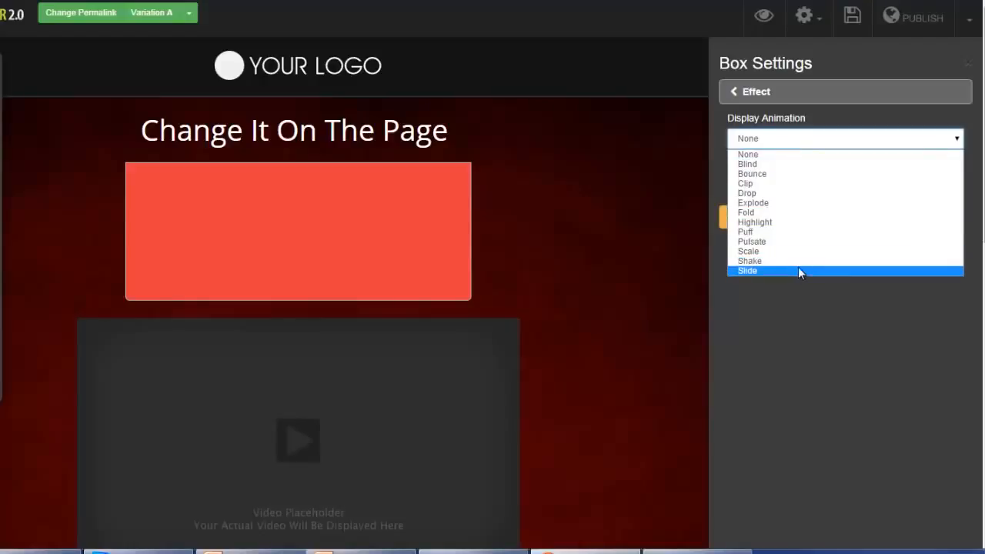
click(798, 329)
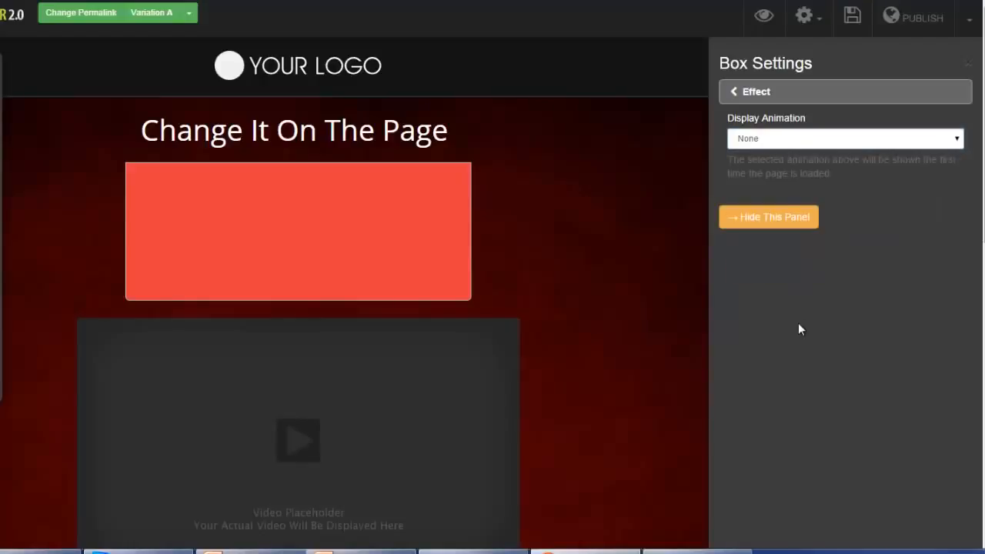
Delete the red box element below the top headline
click(340, 236)
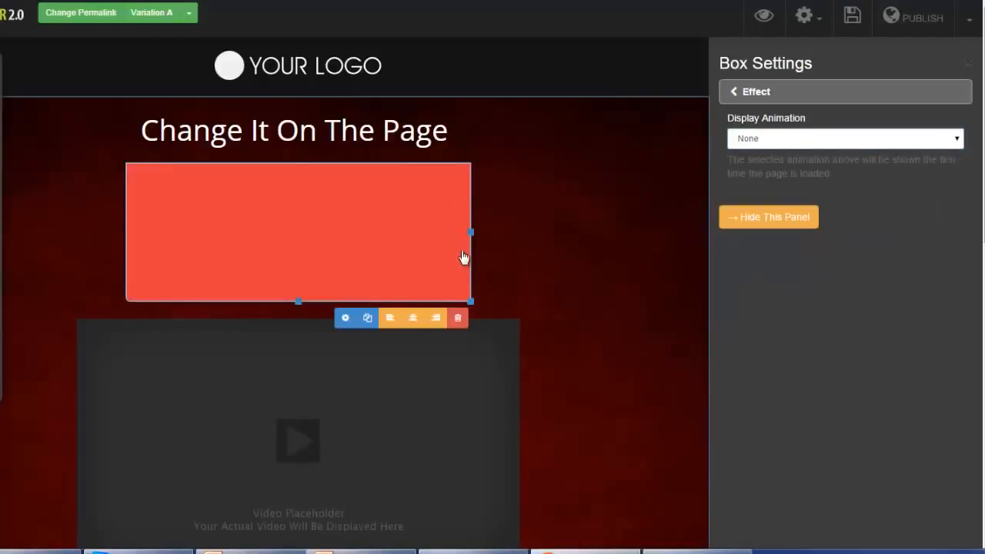
click(458, 317)
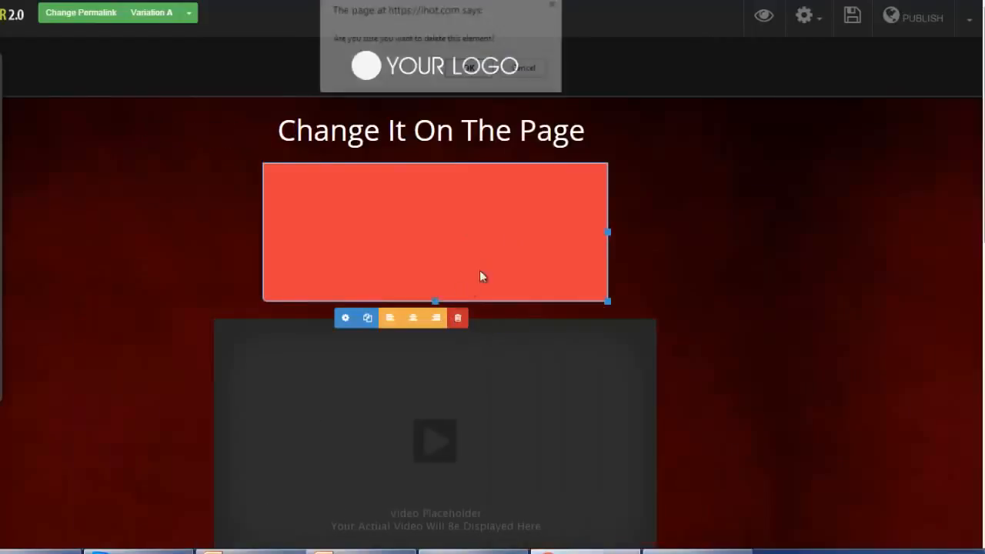
click(467, 69)
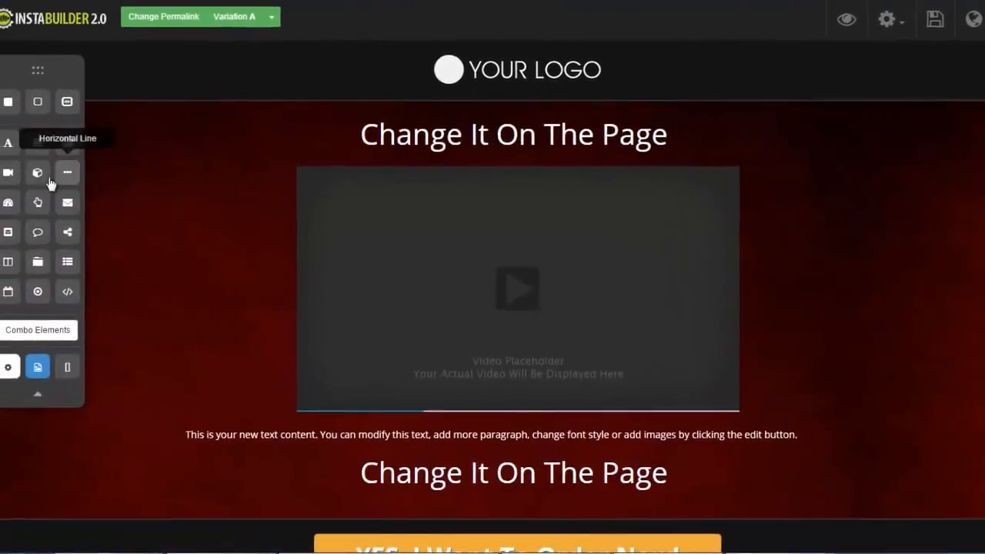
Insert a horizontal line directly below the top headline and delete the video element beneath it
drag(102, 182, 499, 189)
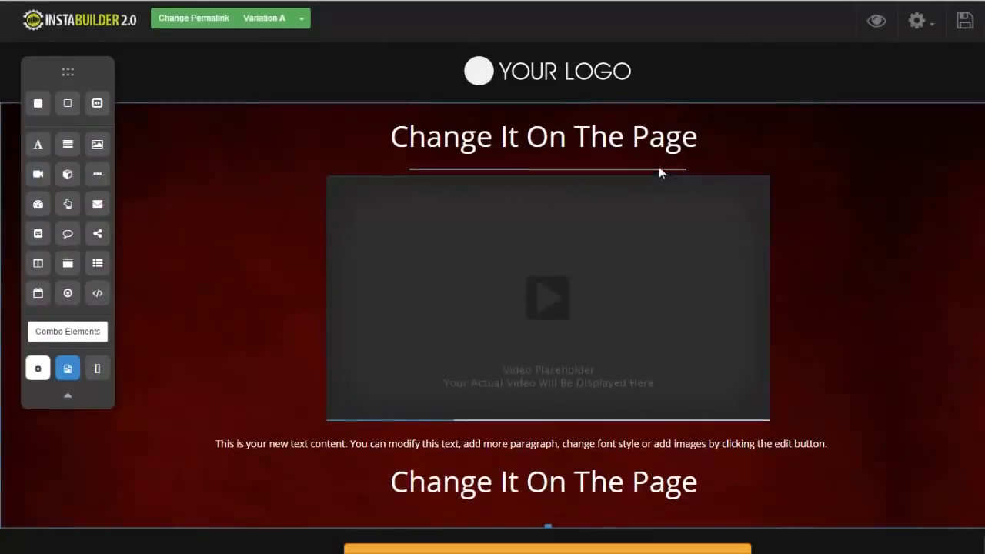
mouse_move(649, 192)
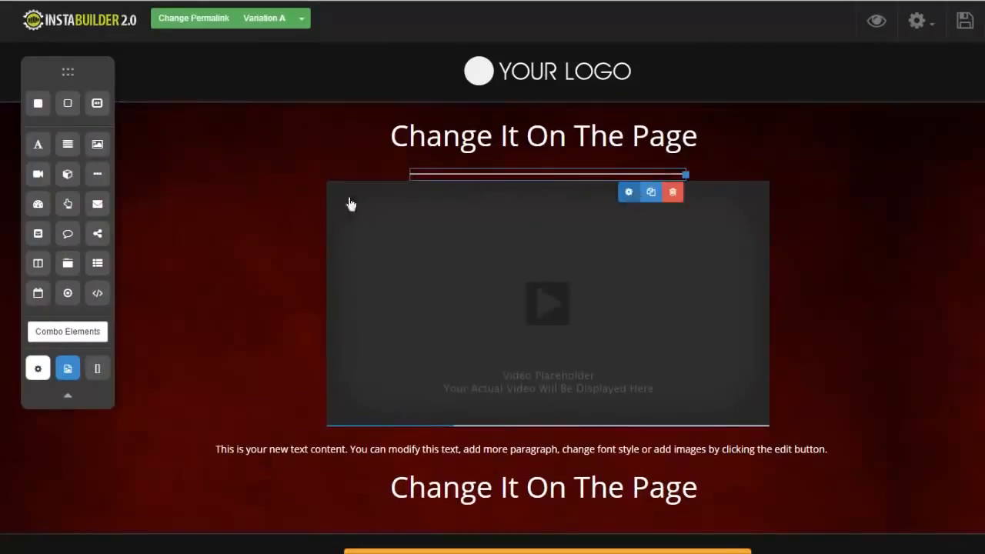
mouse_move(758, 313)
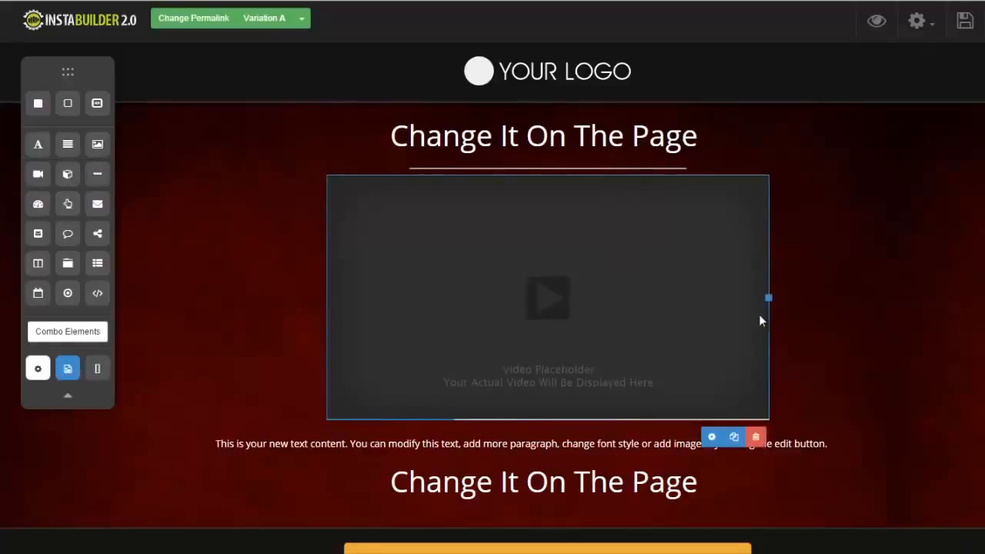
click(755, 436)
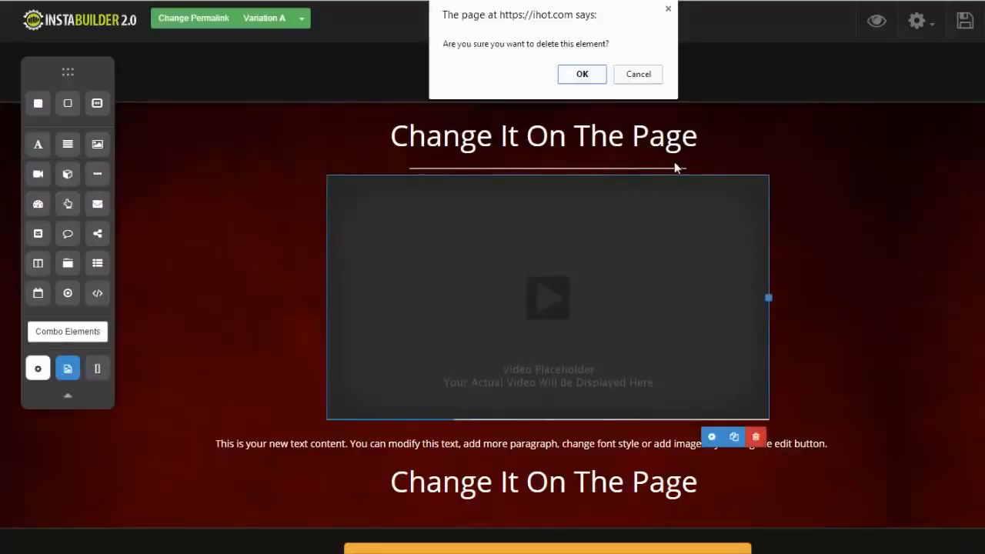
click(586, 74)
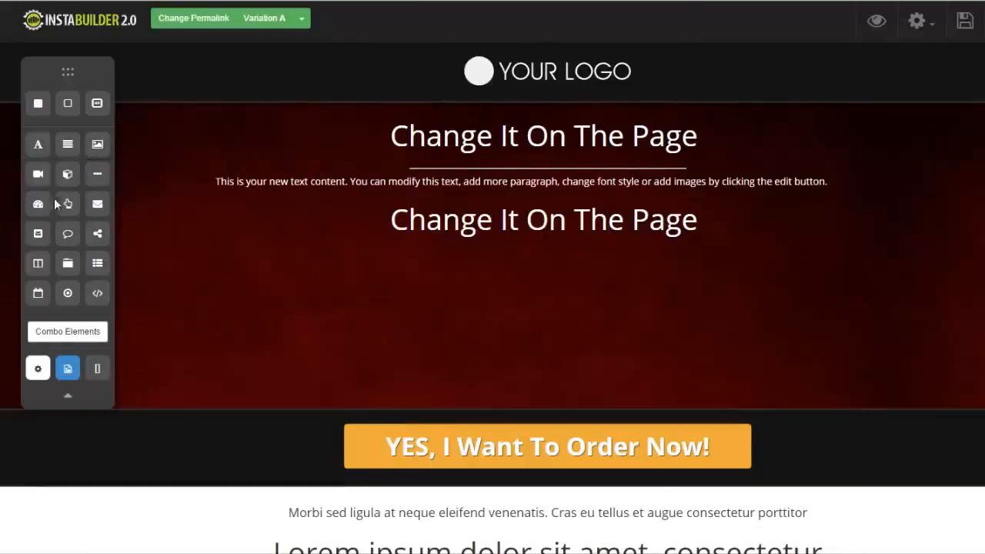
Insert a countdown element below the lower headline and open its settings
drag(38, 203, 599, 294)
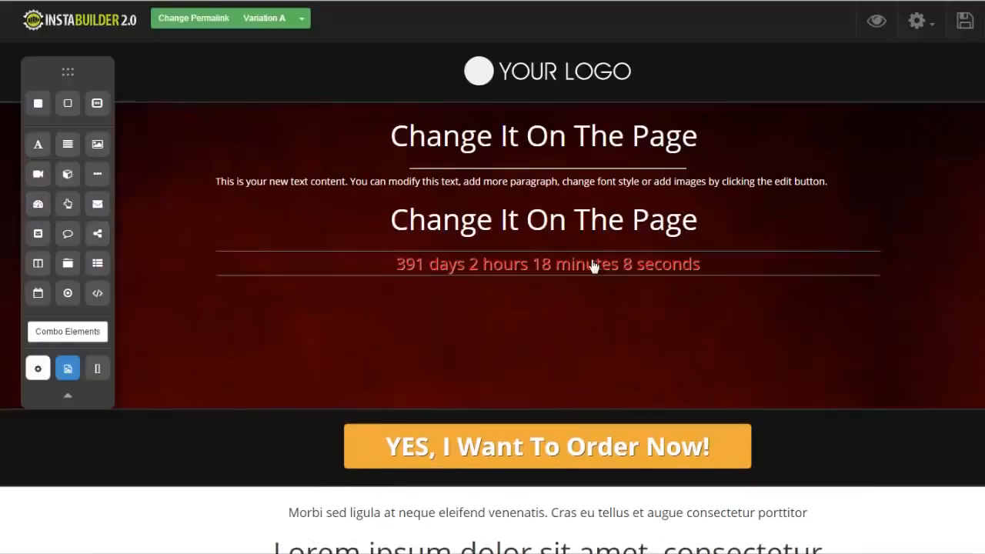
click(592, 264)
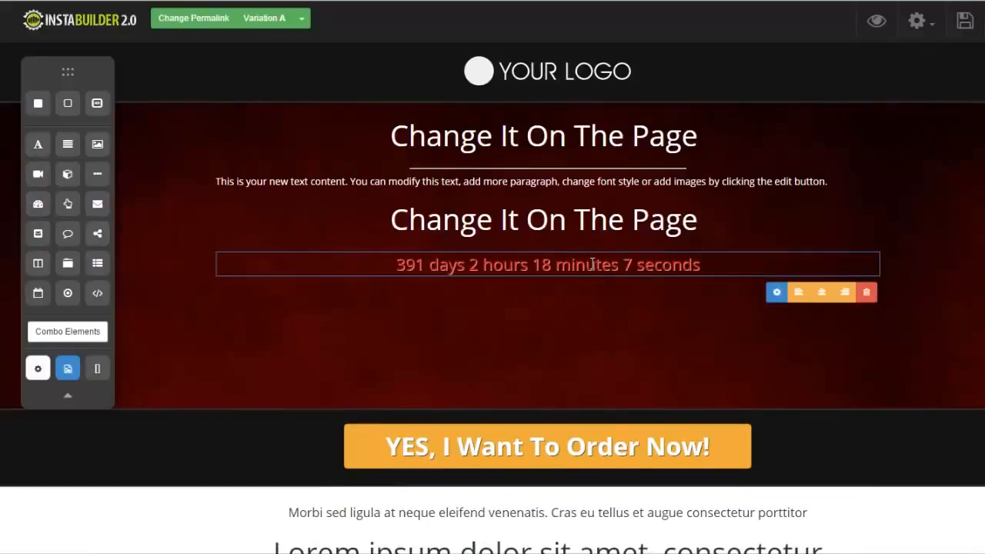
click(776, 292)
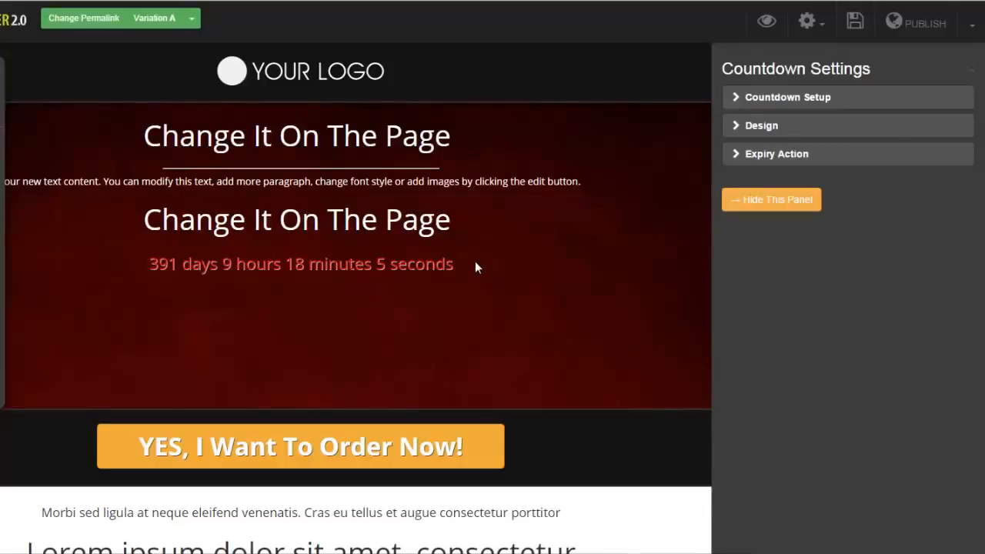
Check the countdown's setup options and the available countdown types
click(736, 100)
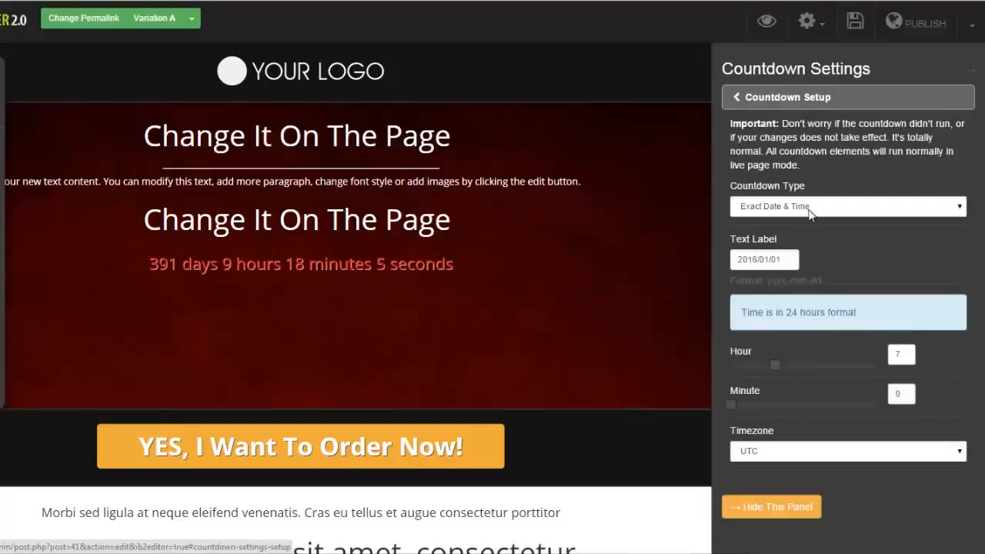
click(960, 208)
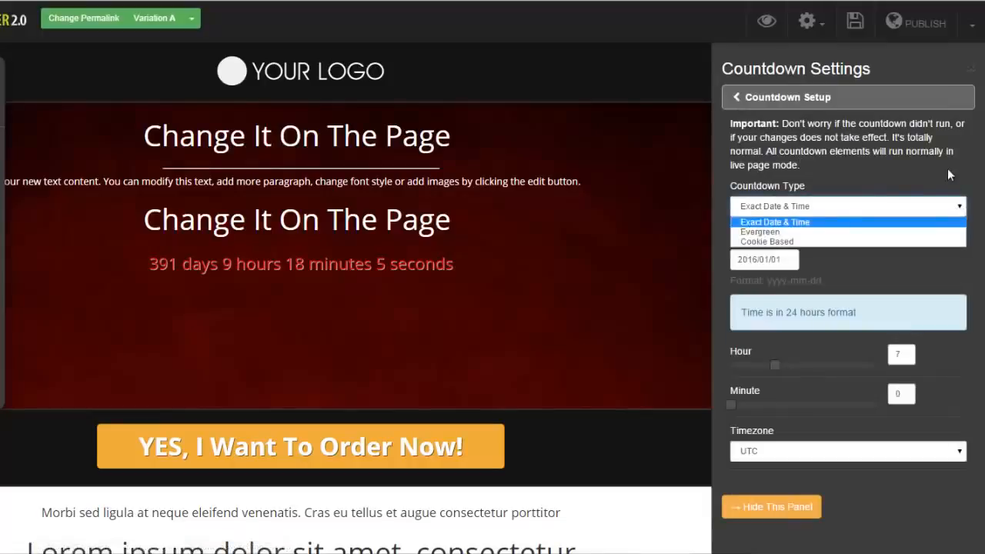
click(876, 193)
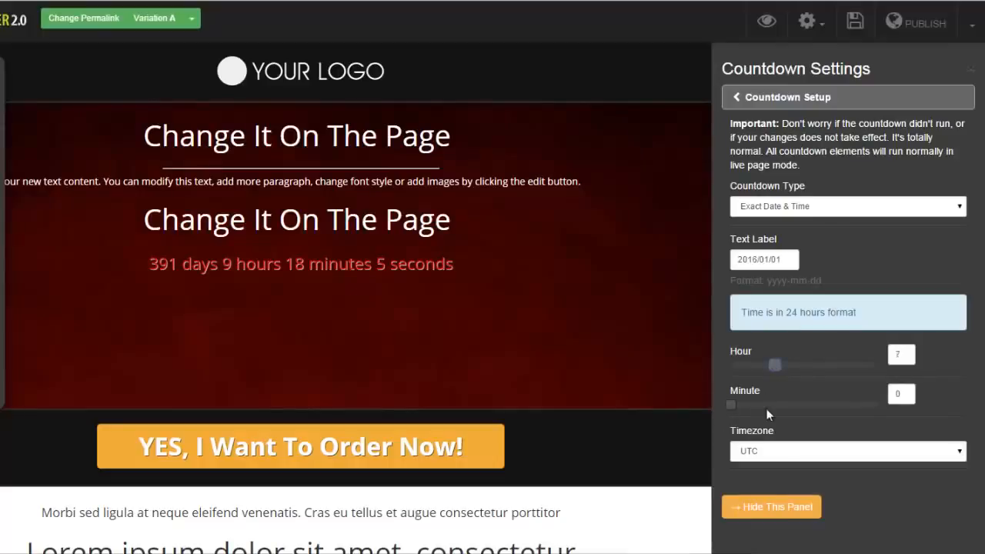
click(733, 100)
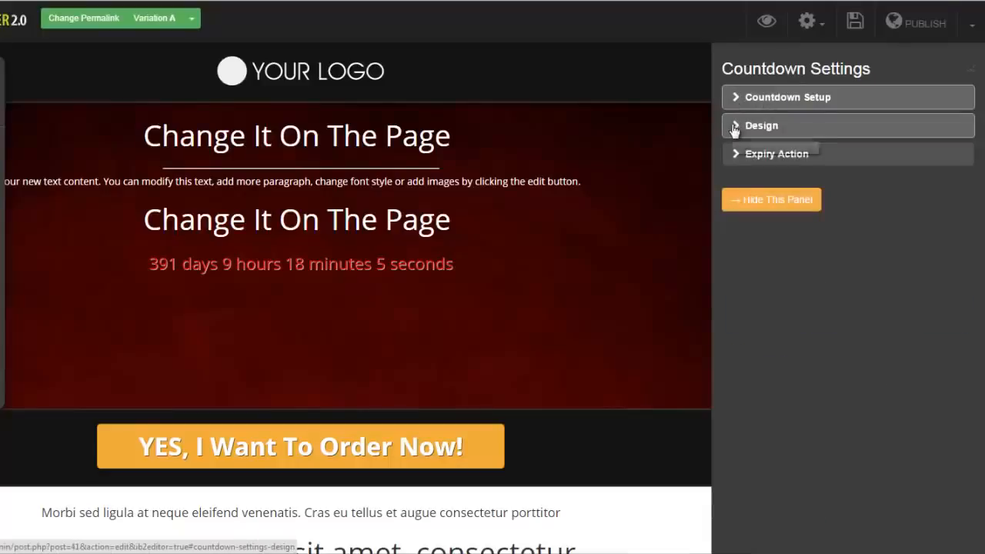
Try the Flat Box and Glossy Box designs for the countdown, and set its style to Circular
click(733, 128)
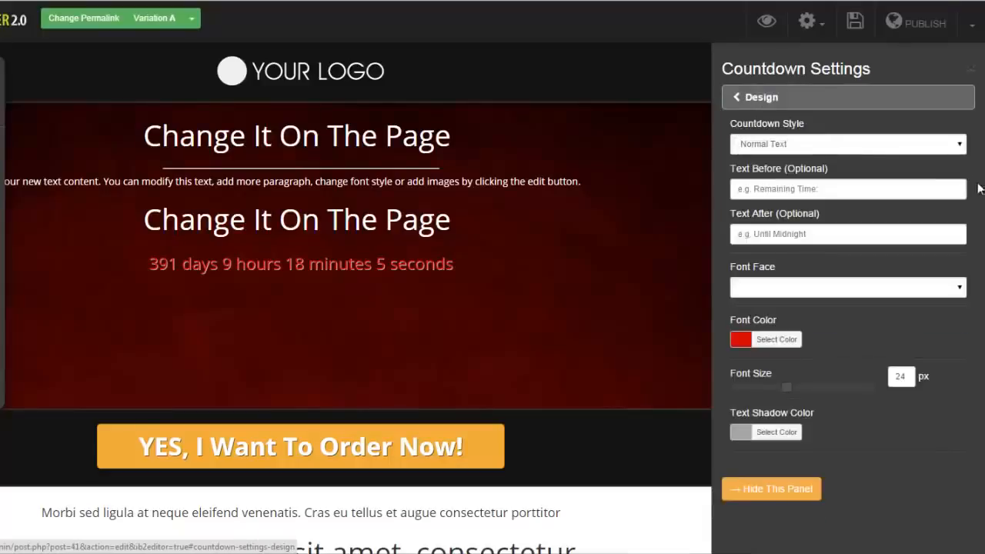
click(960, 146)
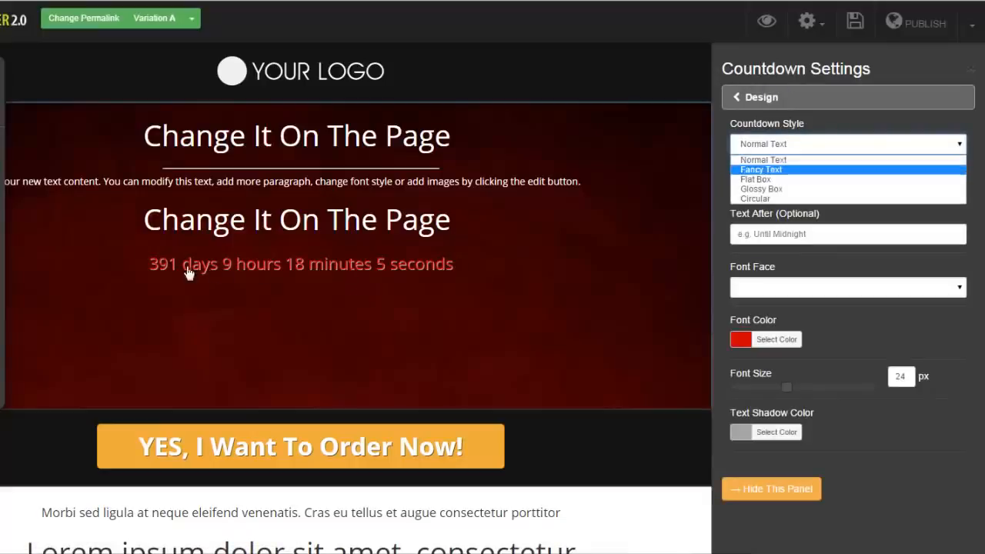
click(754, 180)
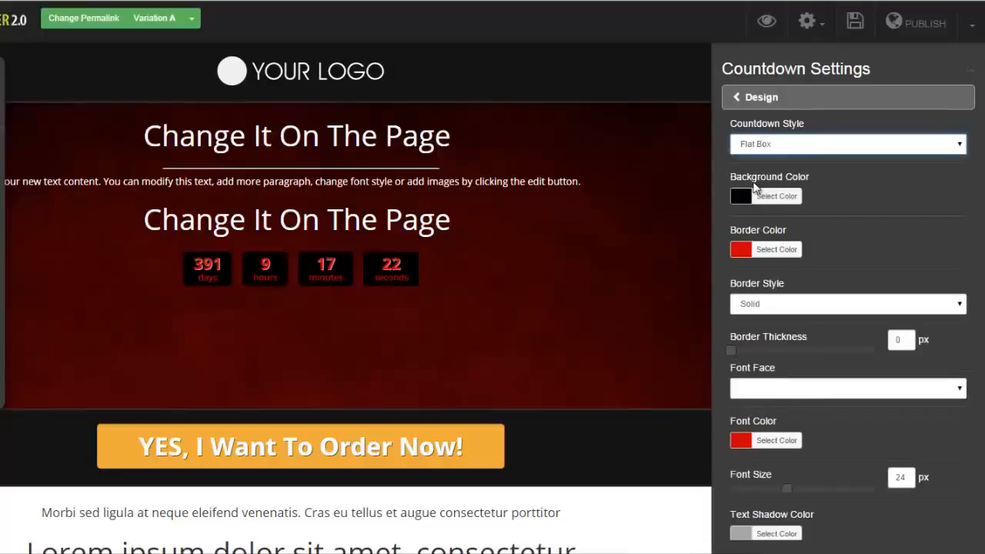
click(958, 148)
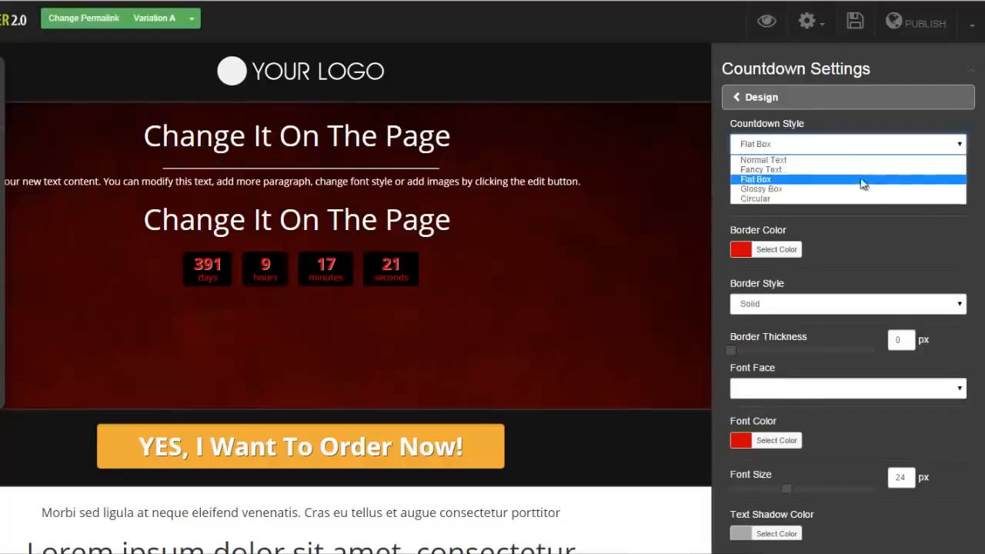
click(843, 190)
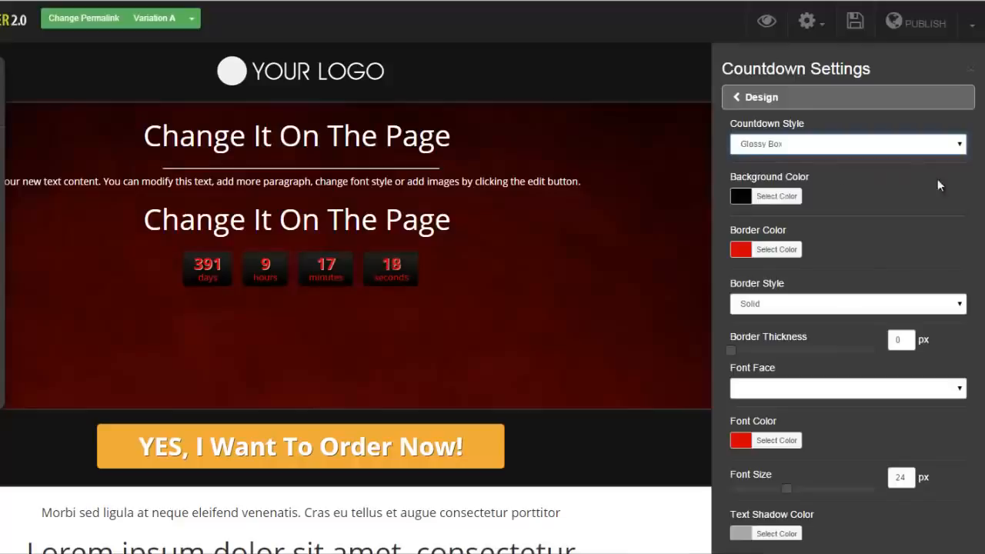
click(959, 145)
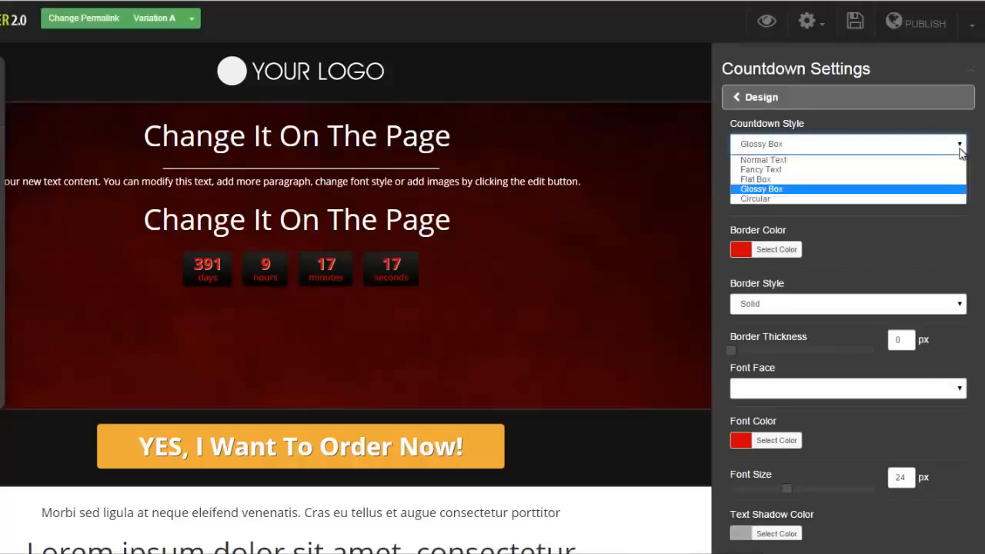
click(888, 201)
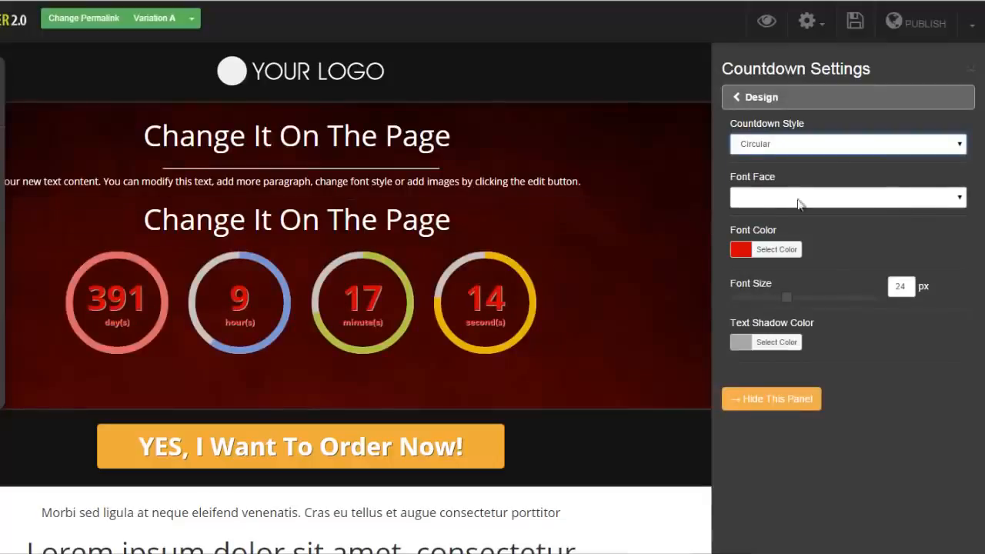
Check the countdown's available font faces and set its font color to white
click(960, 200)
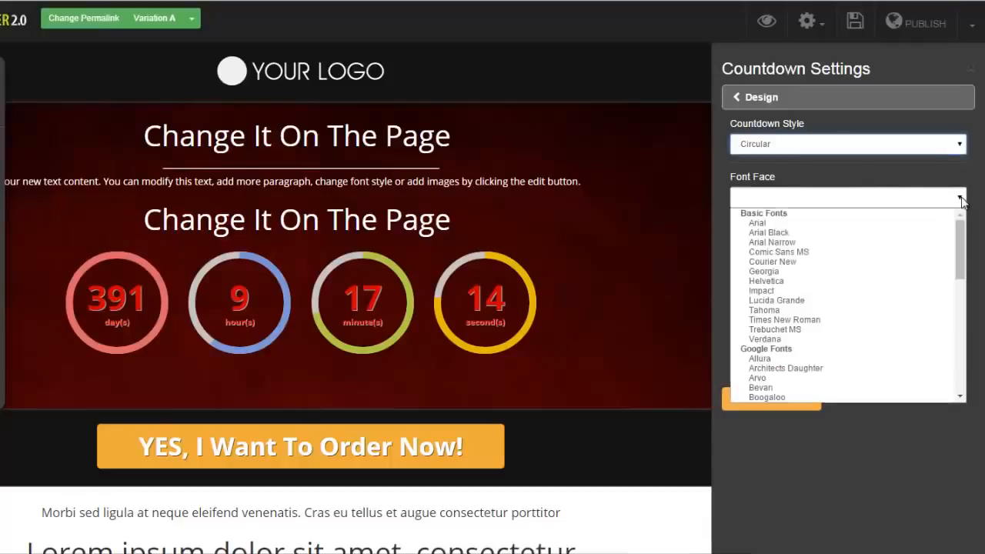
click(790, 199)
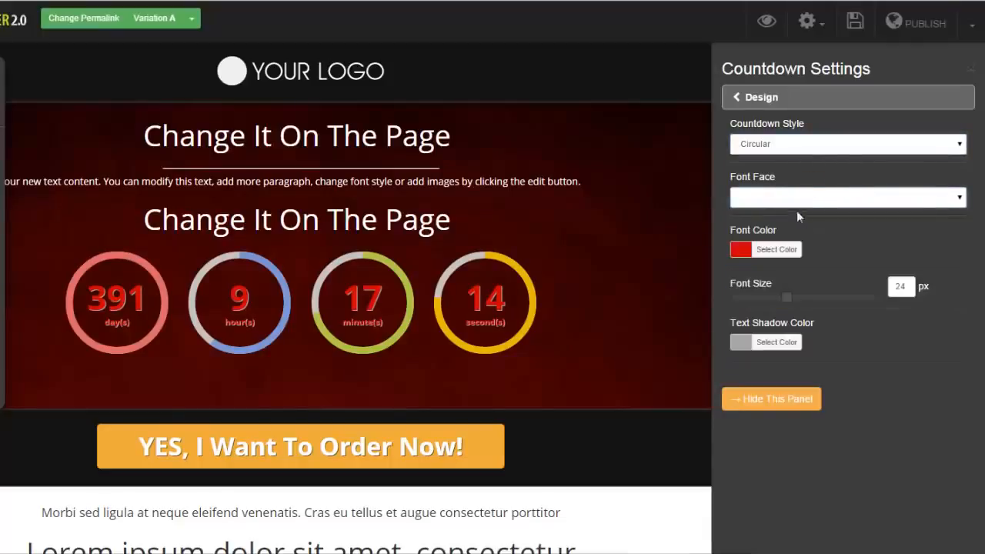
click(741, 247)
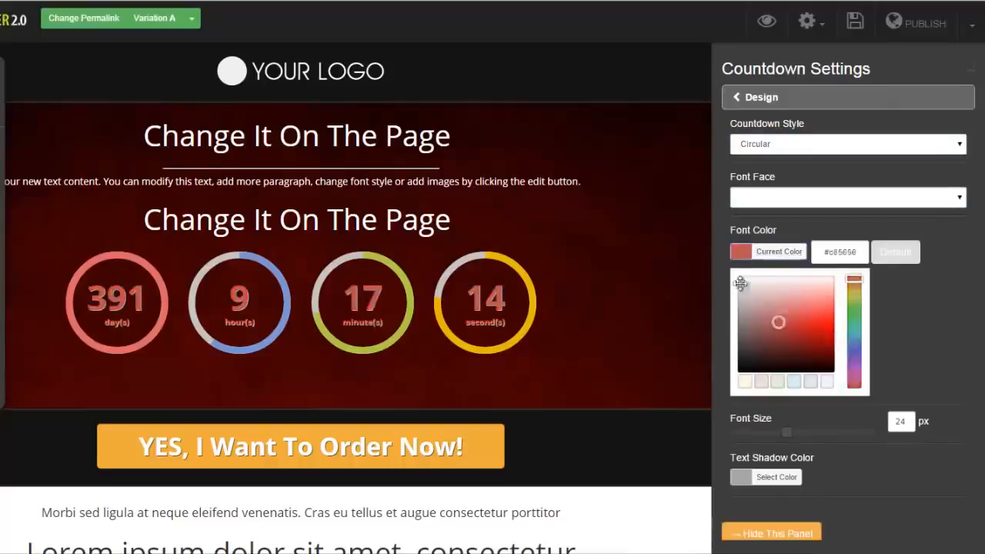
click(705, 254)
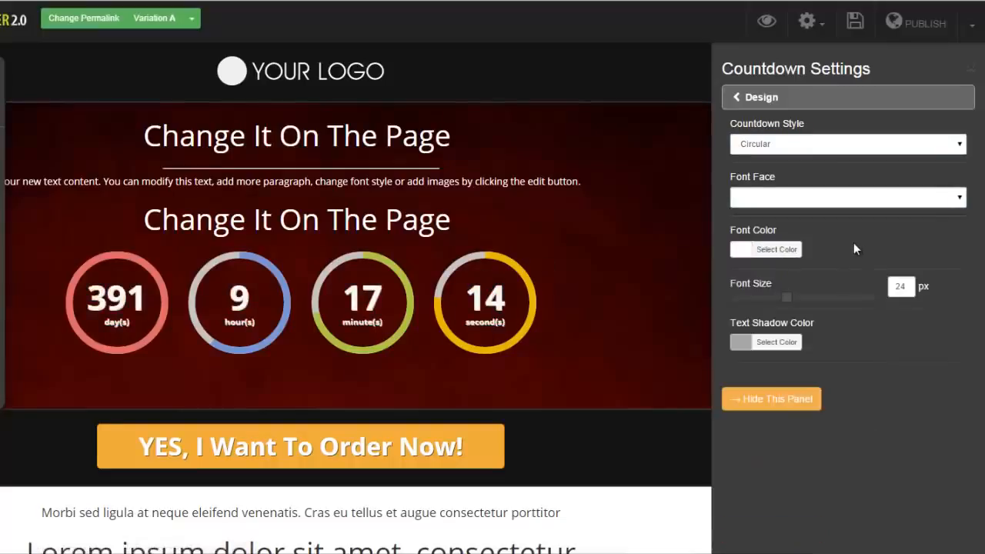
Try the Fancy Text design for the countdown, and set its style to Glossy Box
click(959, 146)
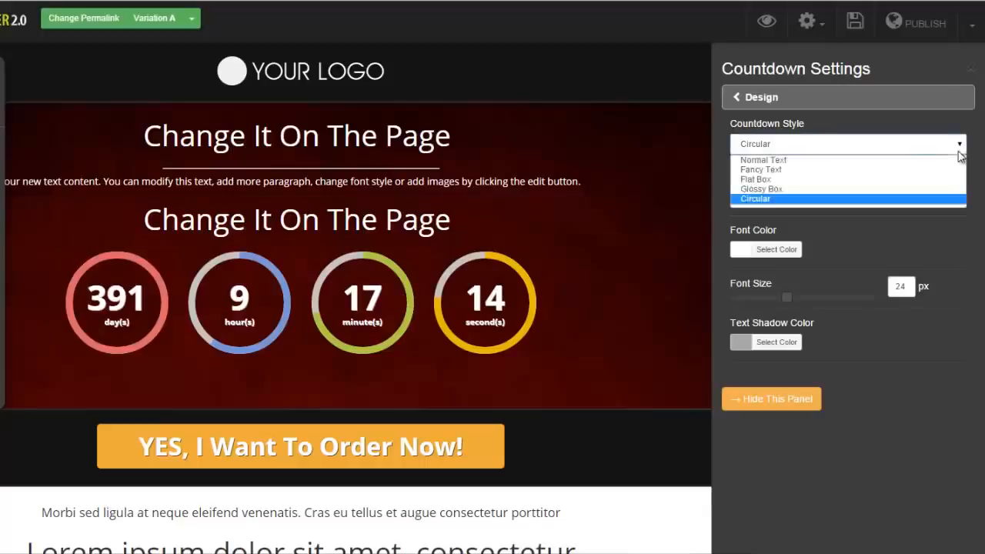
click(822, 169)
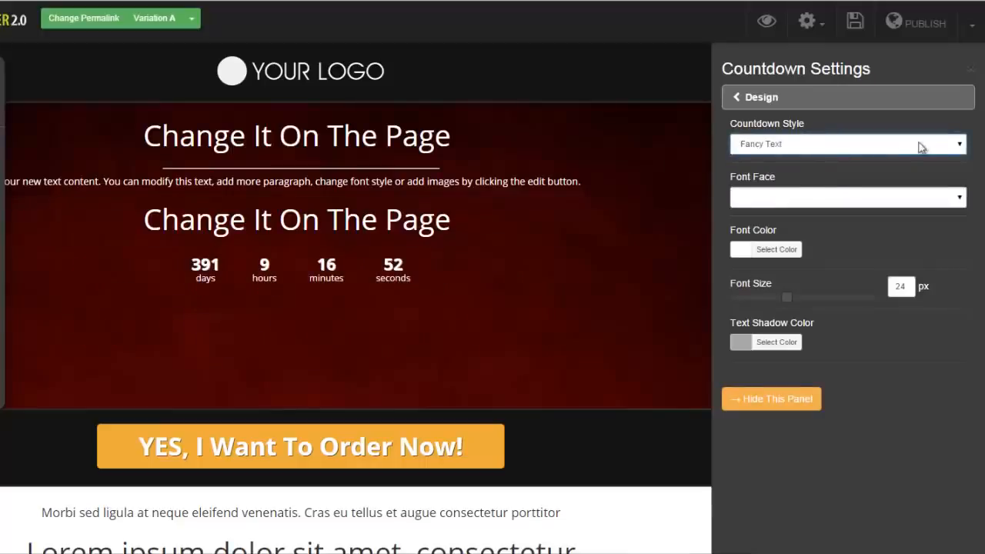
click(959, 146)
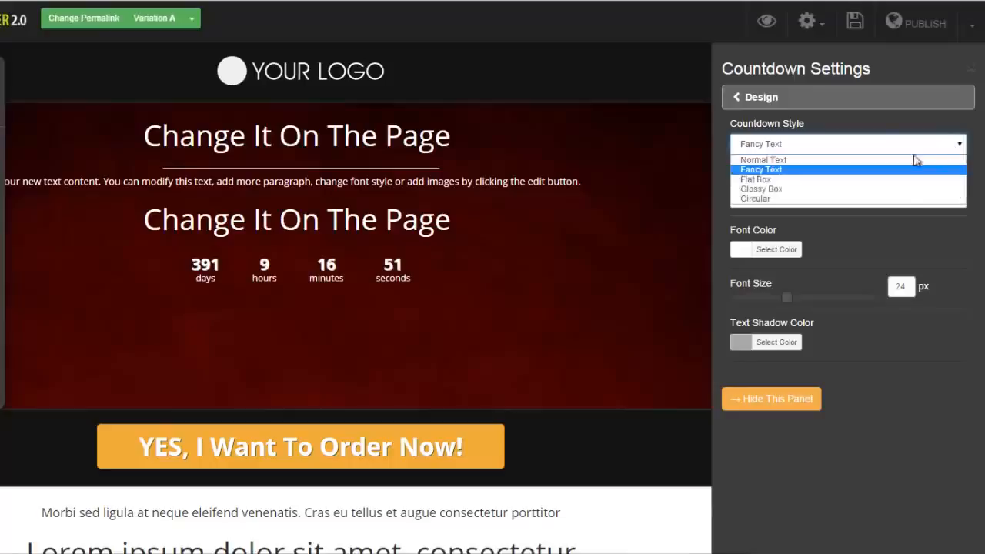
click(847, 188)
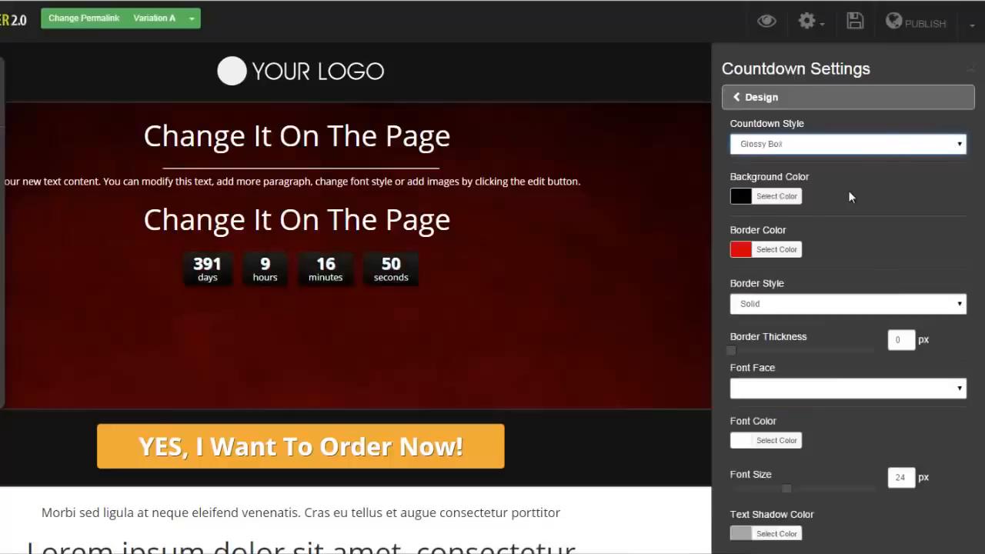
Set the countdown boxes' background color to dark red #a90d0d and their border style to Double
click(740, 196)
click(752, 279)
mouse_move(796, 270)
mouse_down()
mouse_move(824, 264)
mouse_move(819, 284)
mouse_up()
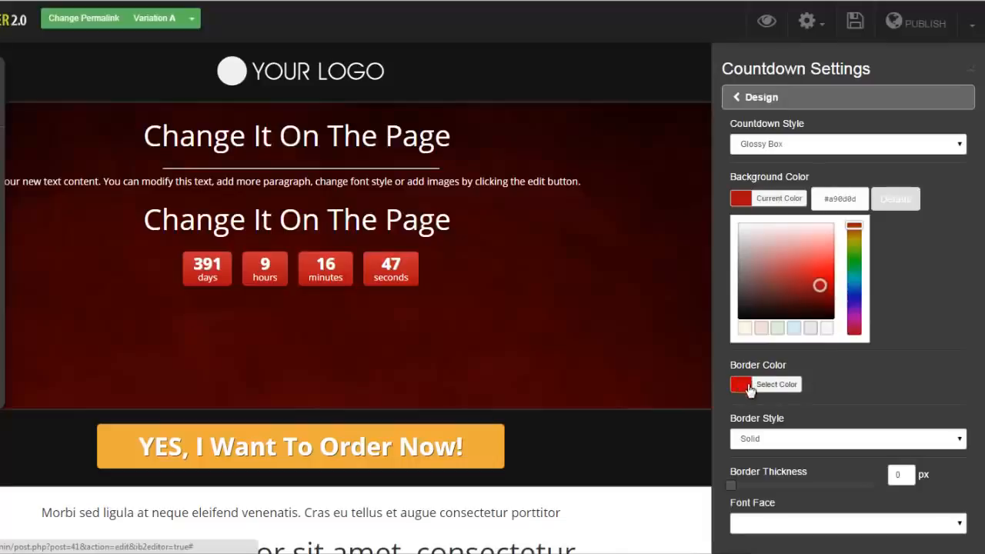
click(959, 439)
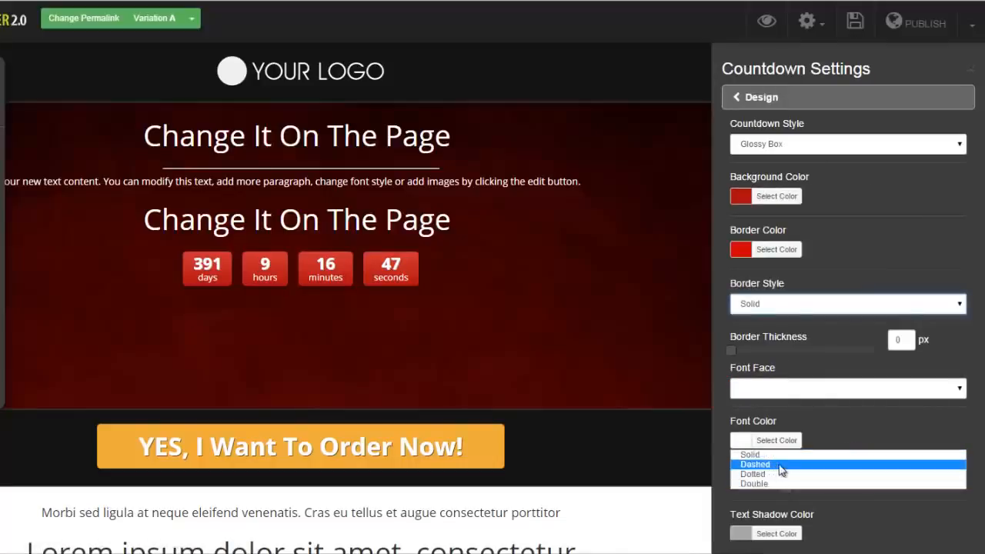
click(772, 482)
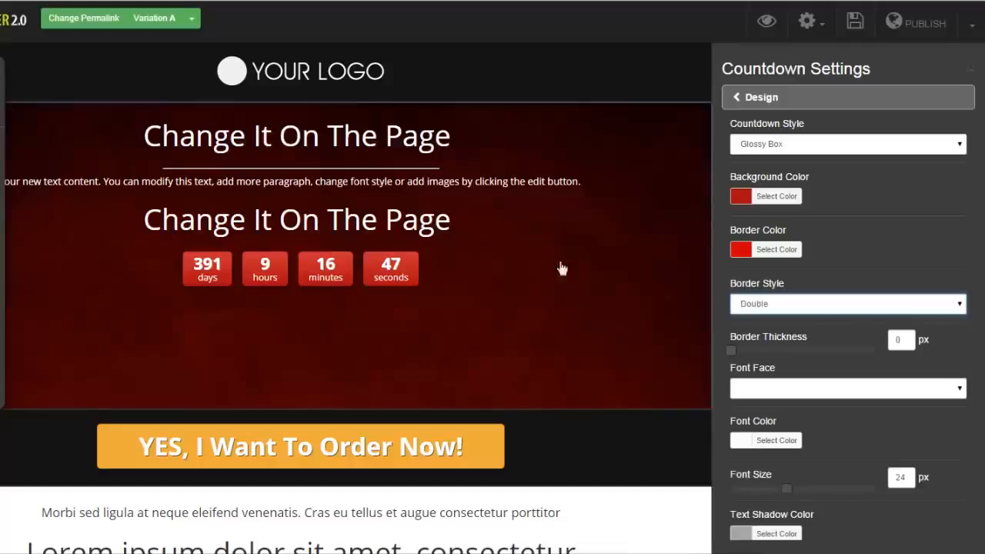
Check the action types available for when the countdown expires
click(736, 97)
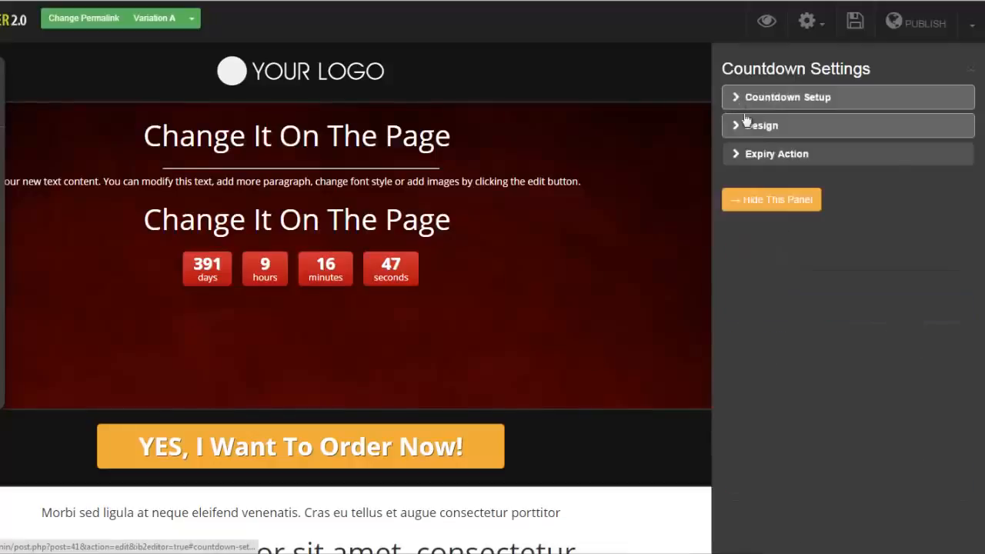
click(737, 156)
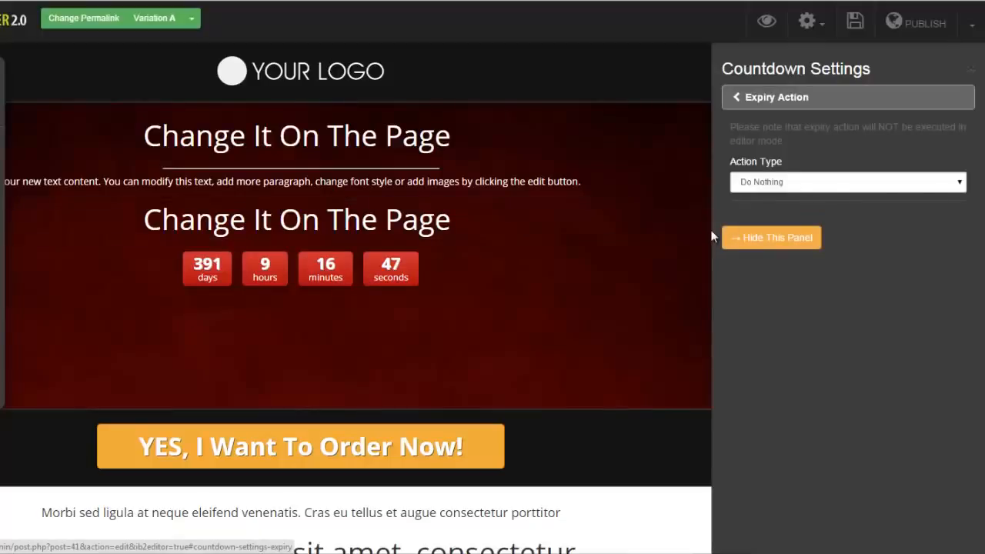
click(960, 185)
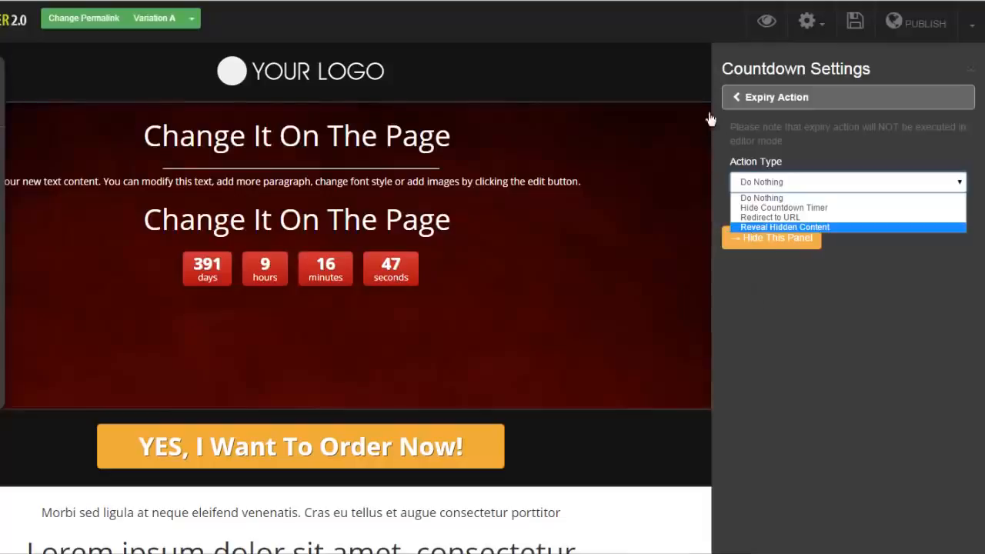
click(737, 101)
click(737, 101)
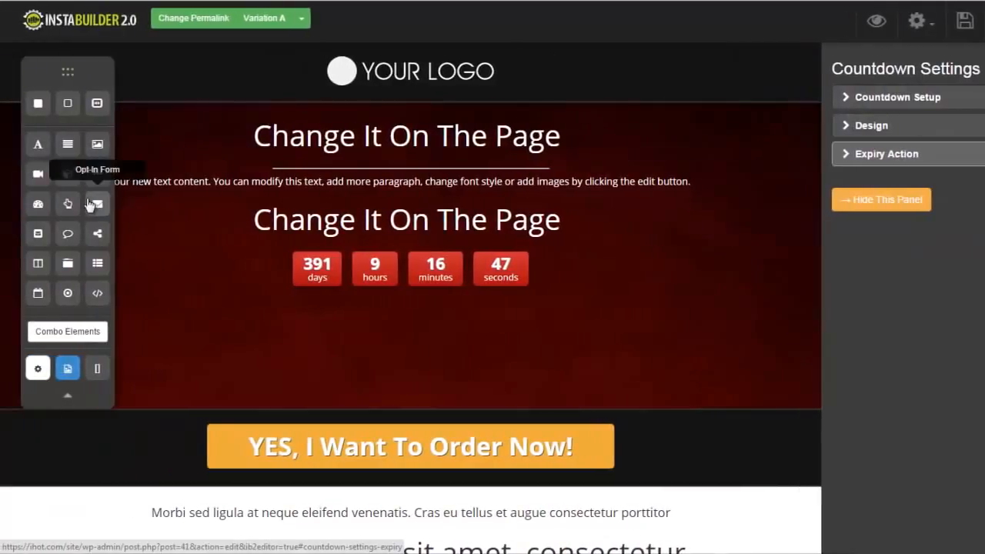
Insert an opt-in form below the text paragraph and delete the horizontal line under the top headline
drag(89, 203, 187, 268)
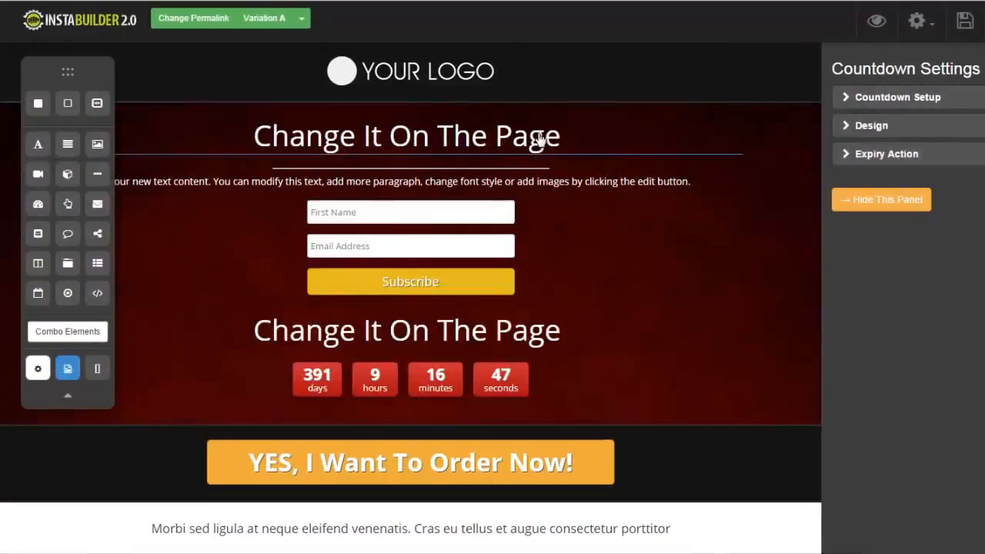
mouse_move(534, 172)
click(537, 193)
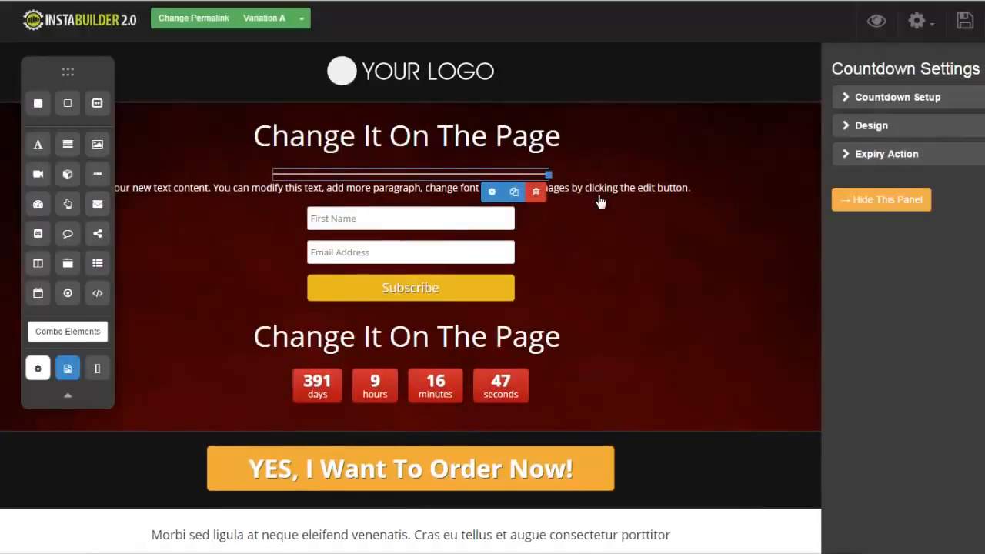
click(585, 73)
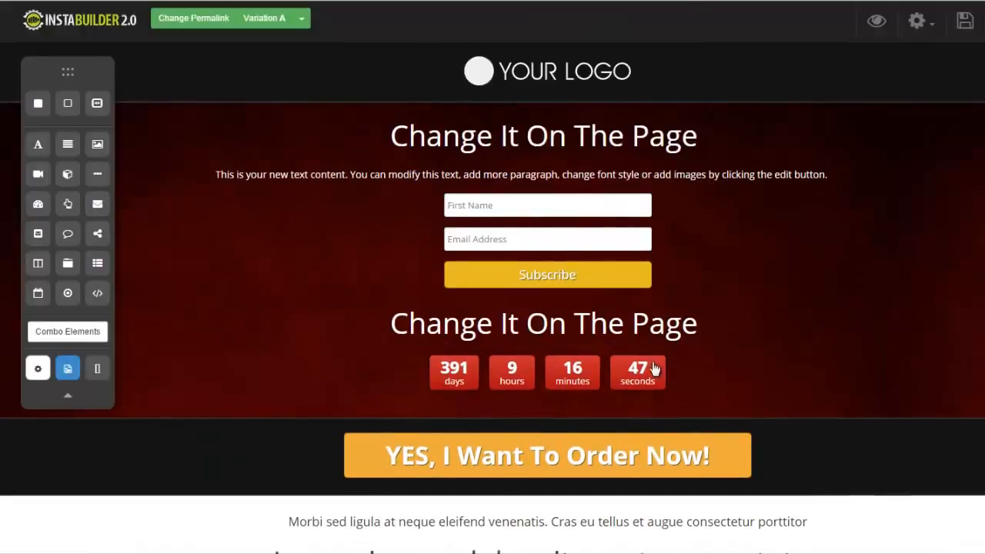
Delete the countdown and the lower headline beneath the opt-in form
mouse_move(710, 371)
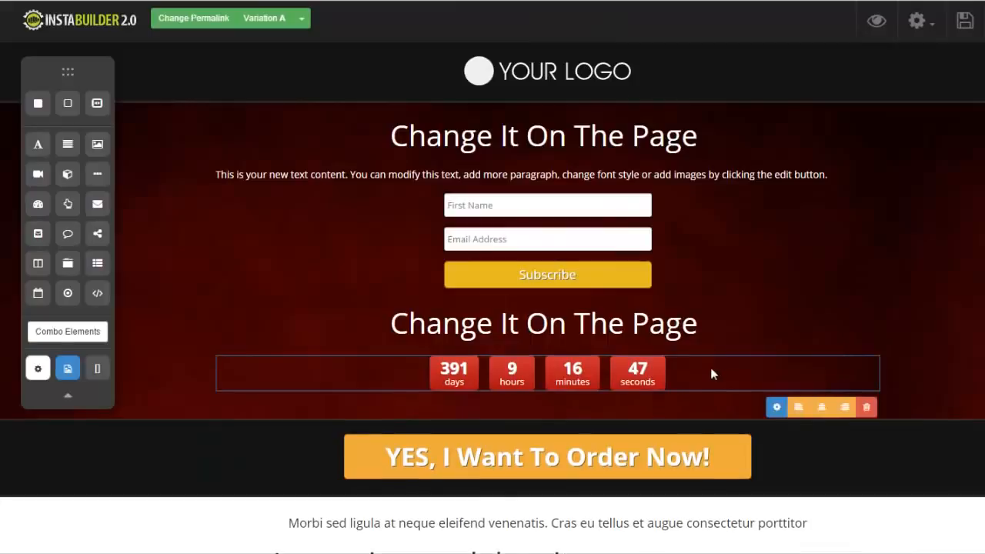
click(866, 407)
click(581, 74)
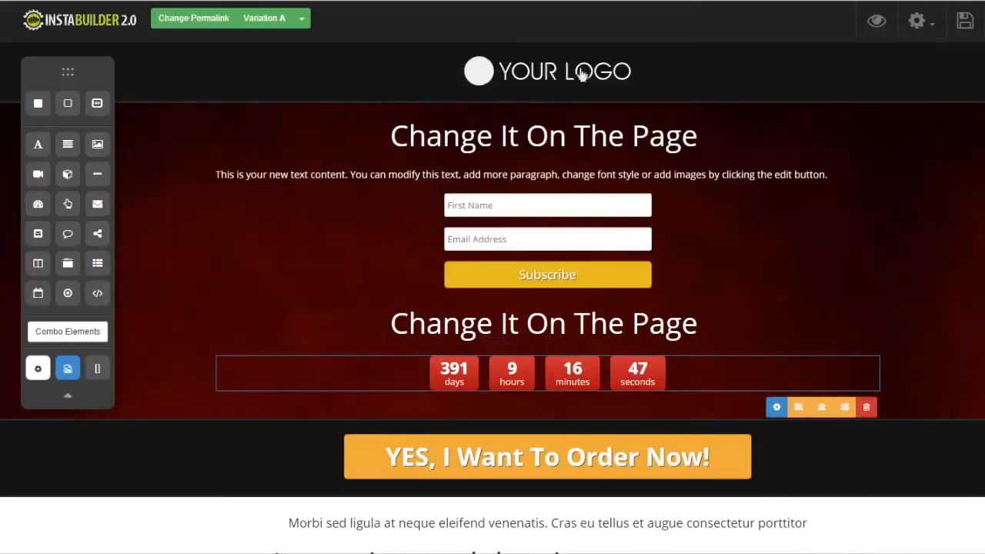
mouse_move(657, 332)
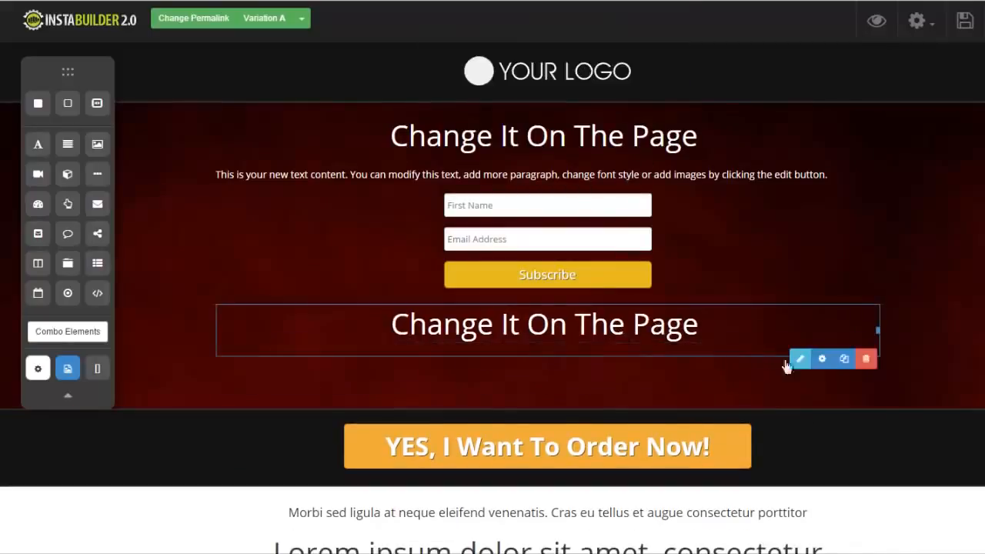
click(865, 359)
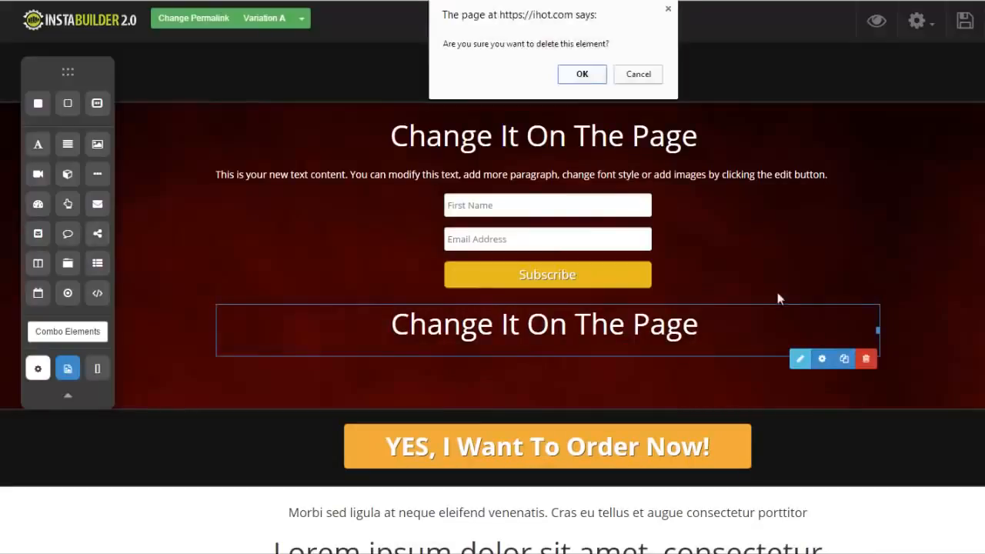
click(581, 74)
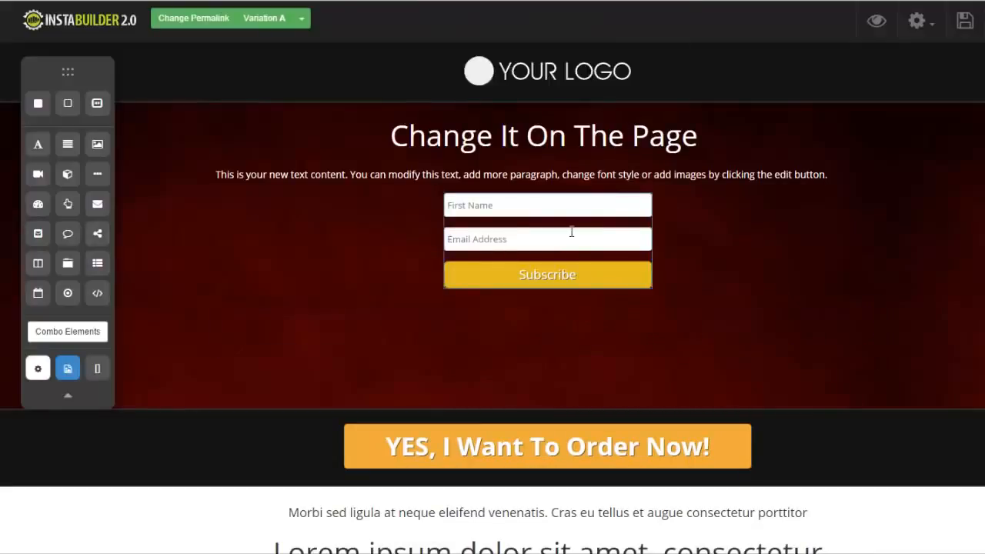
Open the opt-in form's settings and review its HTML code and form field options
click(504, 286)
click(524, 309)
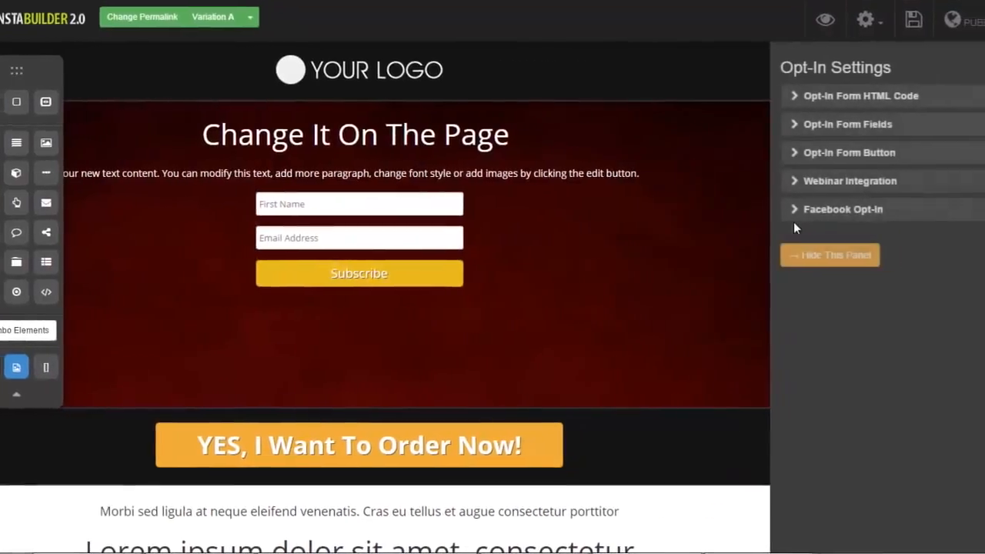
click(738, 100)
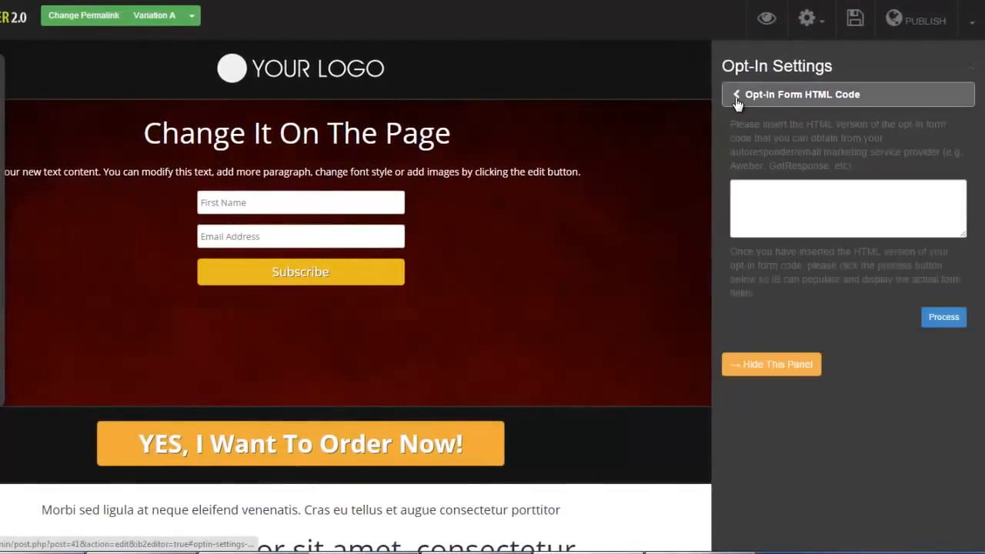
click(734, 97)
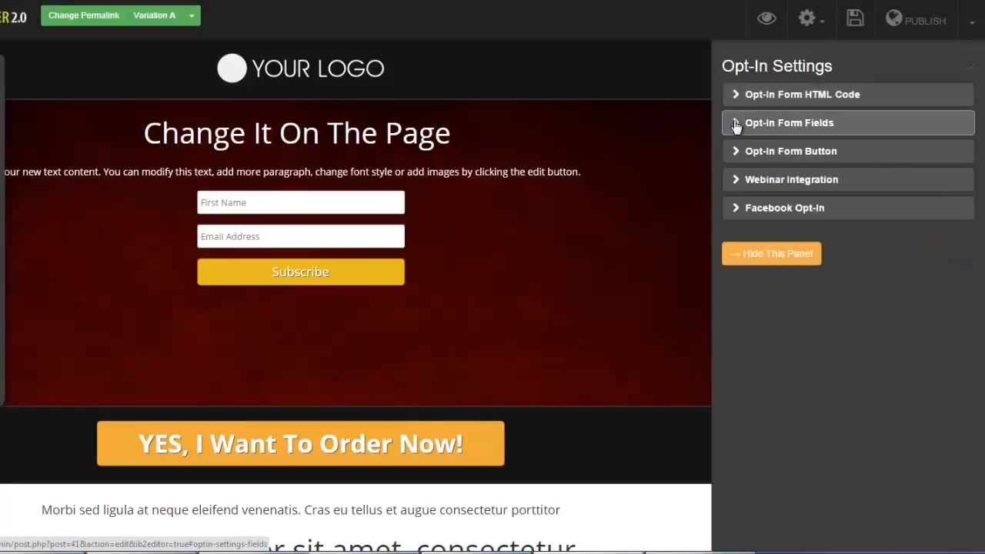
click(737, 121)
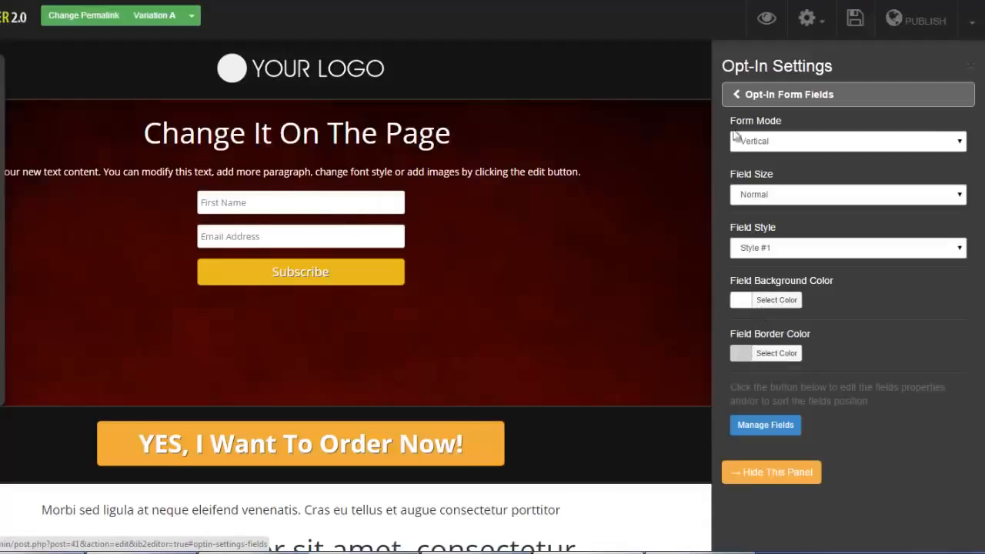
click(734, 96)
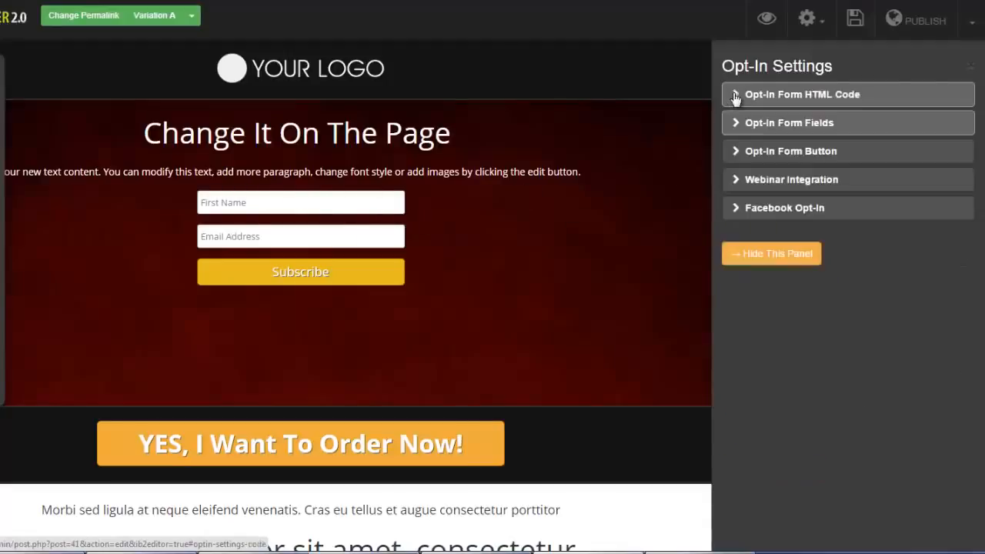
Set the opt-in form's button type to Image Button and look through the pre-made button images
click(736, 151)
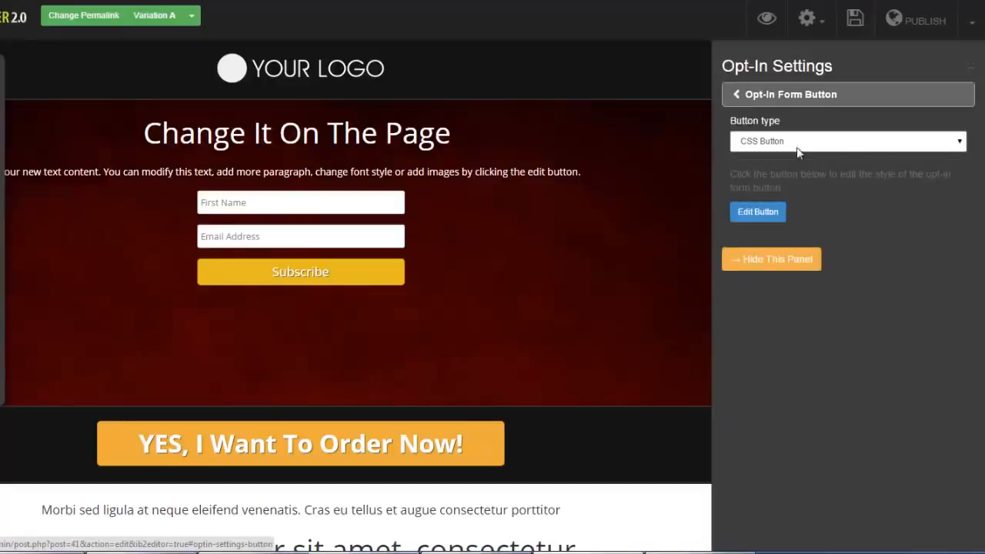
click(961, 141)
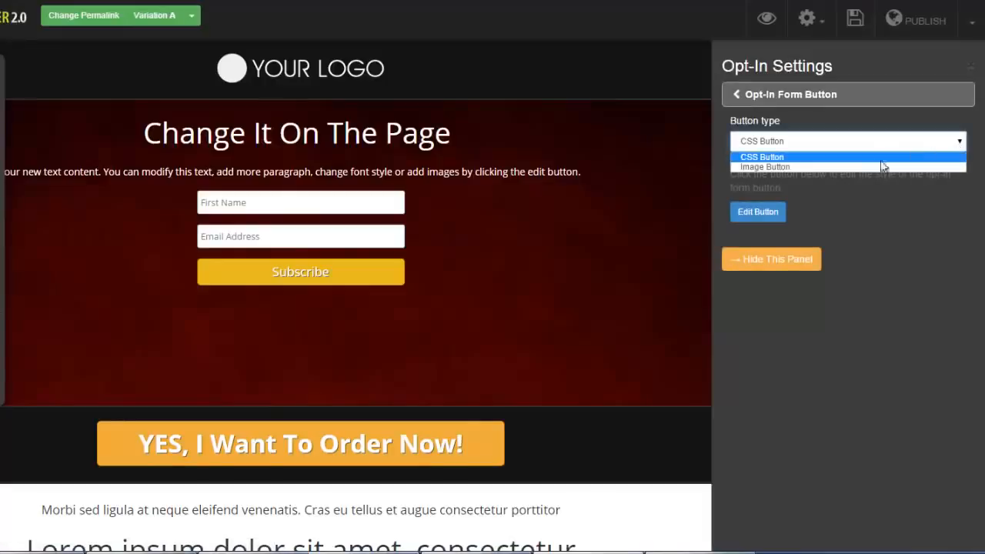
click(855, 166)
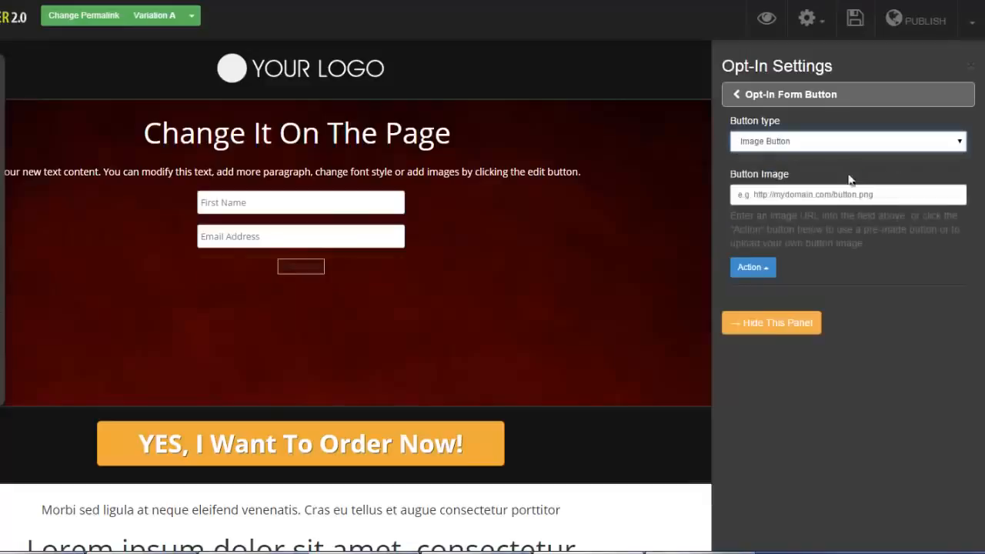
click(772, 268)
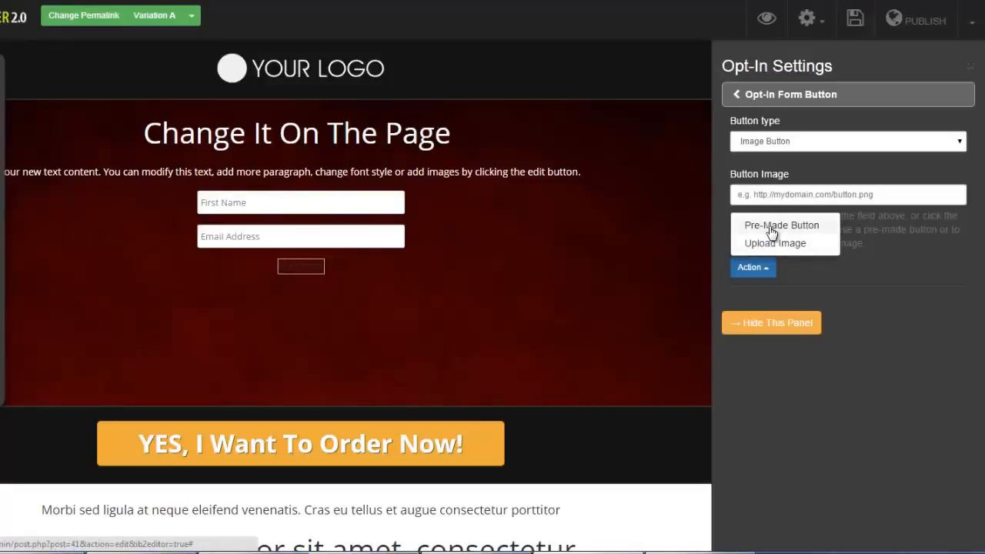
click(772, 227)
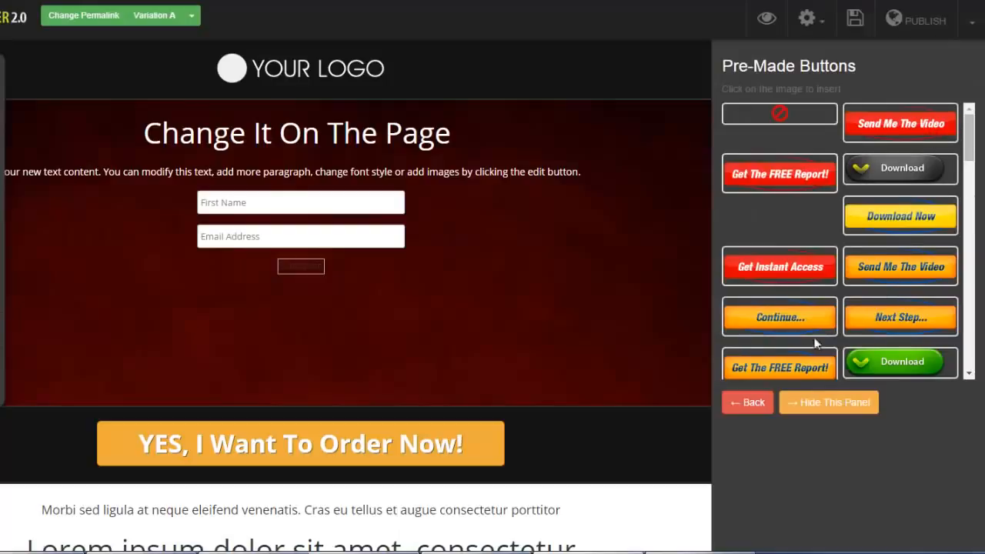
click(747, 402)
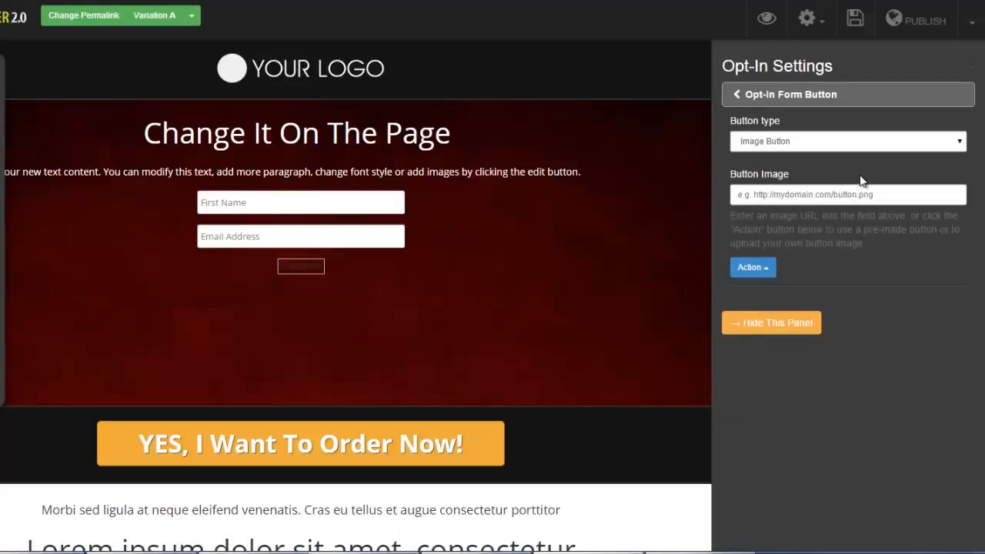
click(739, 96)
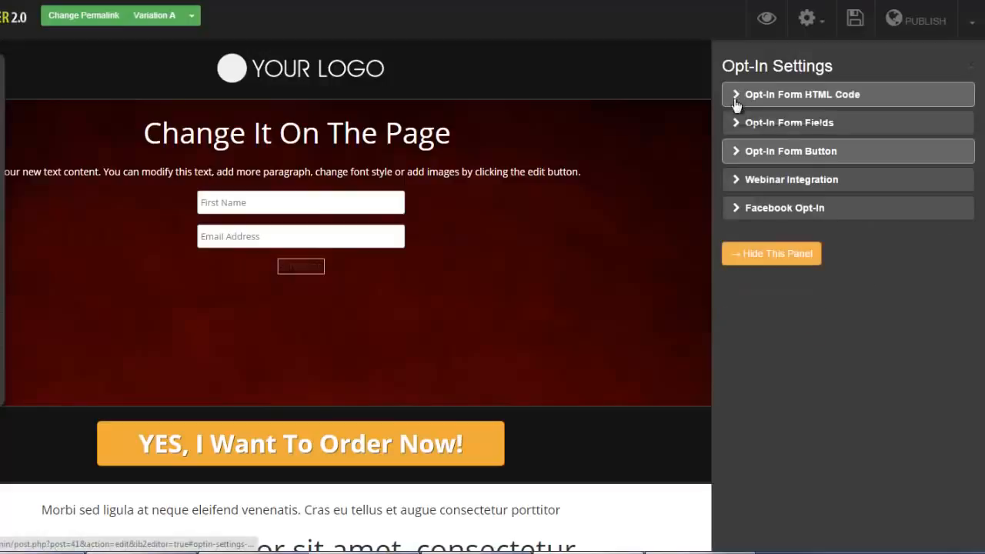
Review the opt-in form's webinar integration settings and enable its Facebook opt-in
click(737, 178)
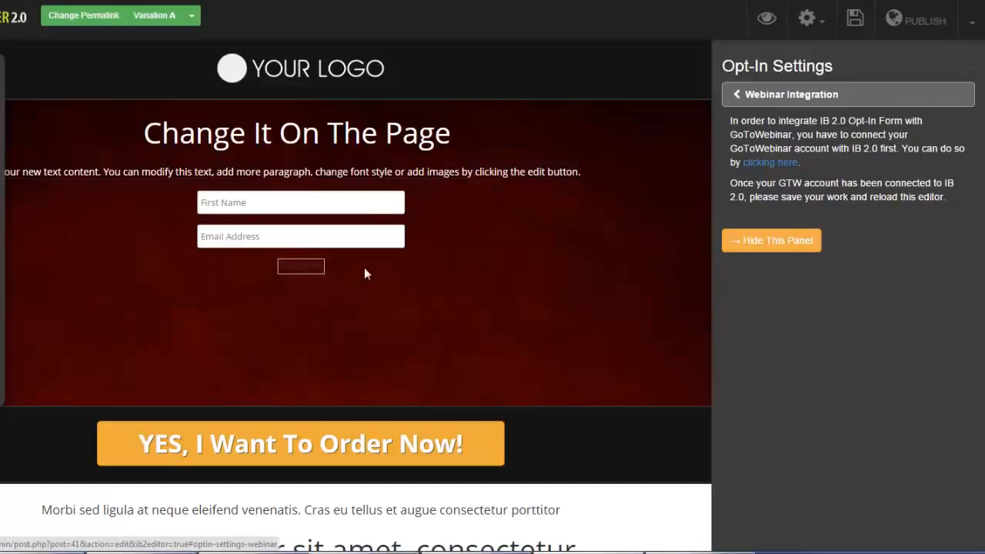
click(736, 95)
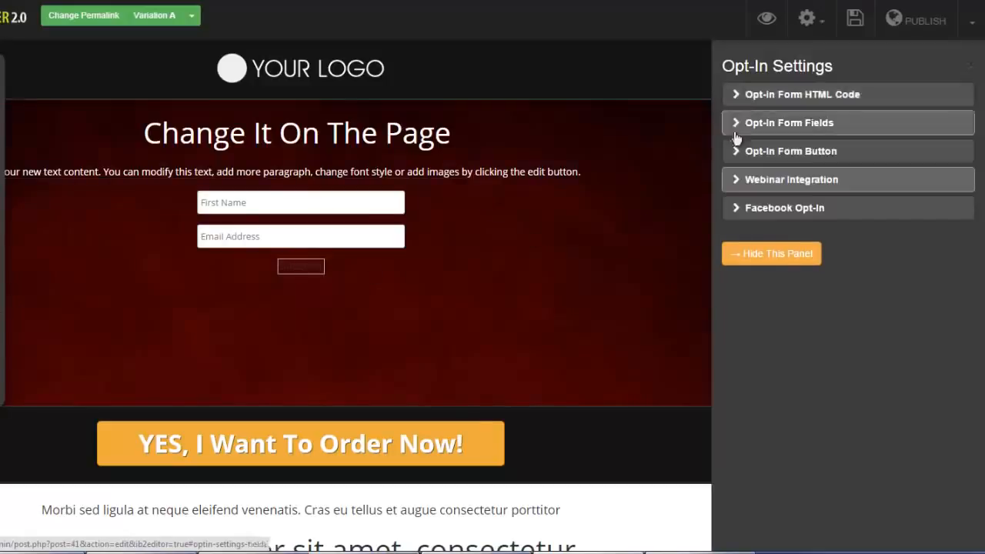
click(736, 210)
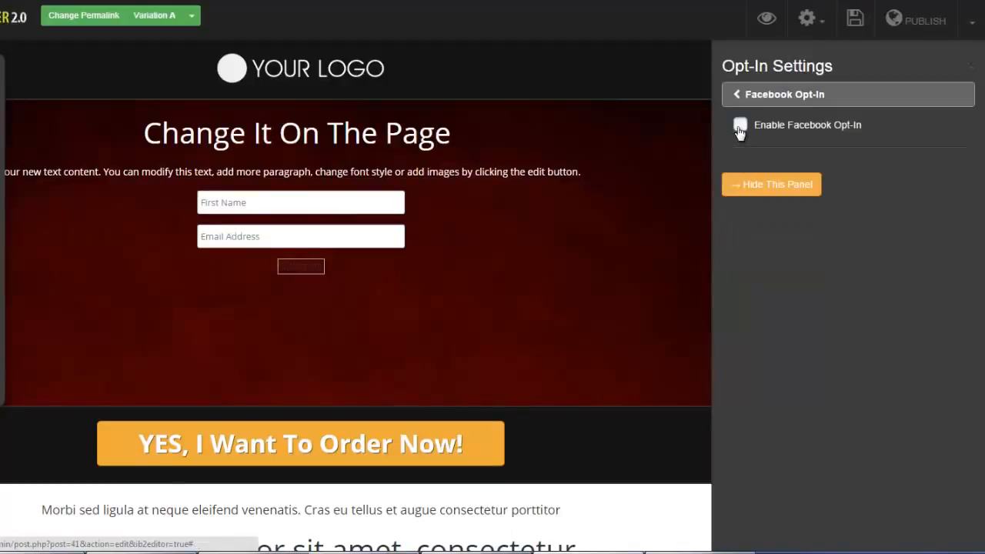
click(740, 125)
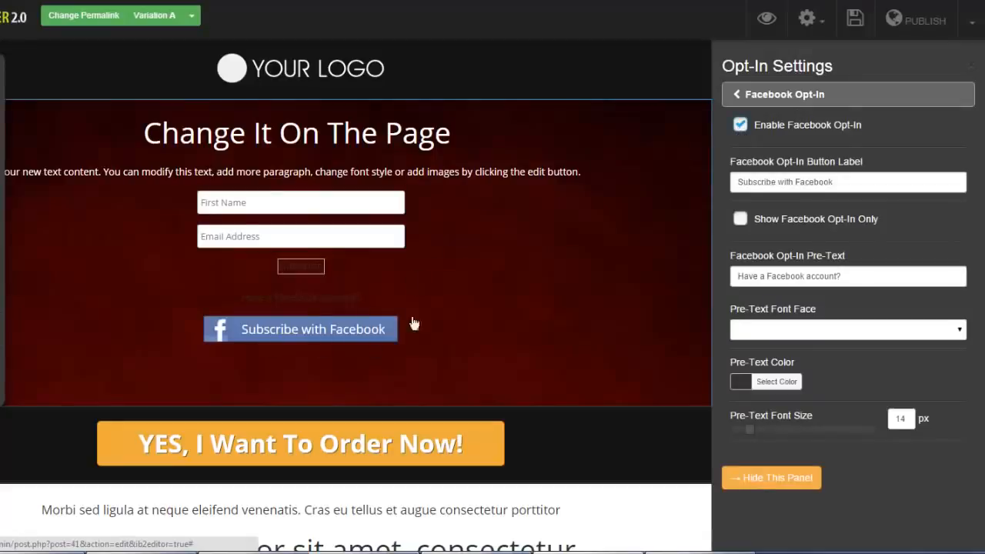
click(735, 100)
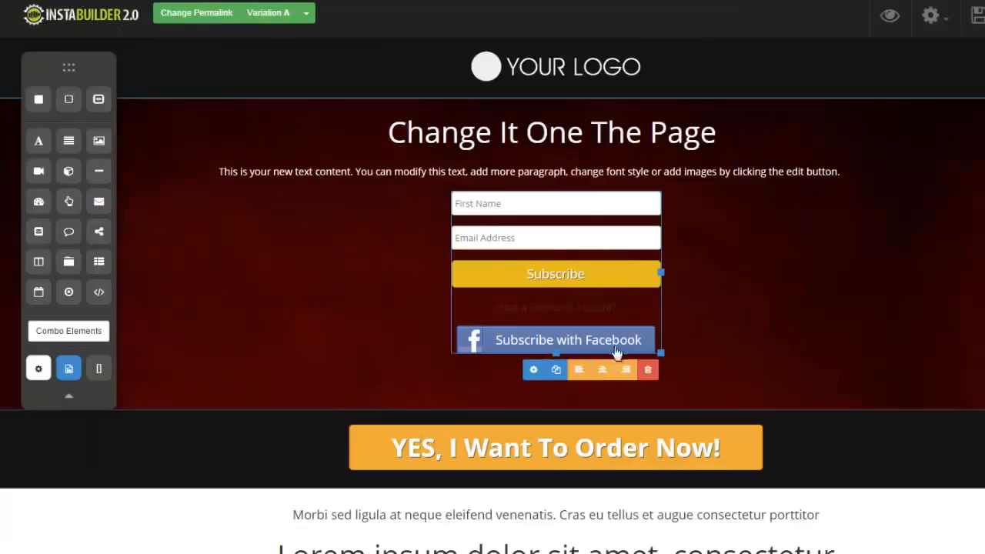
Delete the opt-in form and insert a multi-step opt-in element below the text paragraph in the red section
click(647, 369)
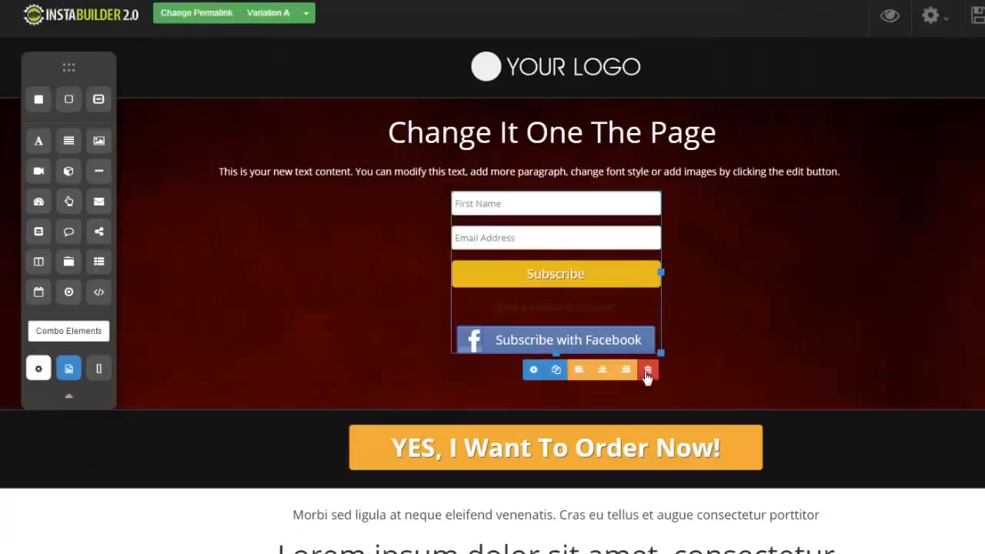
key(Return)
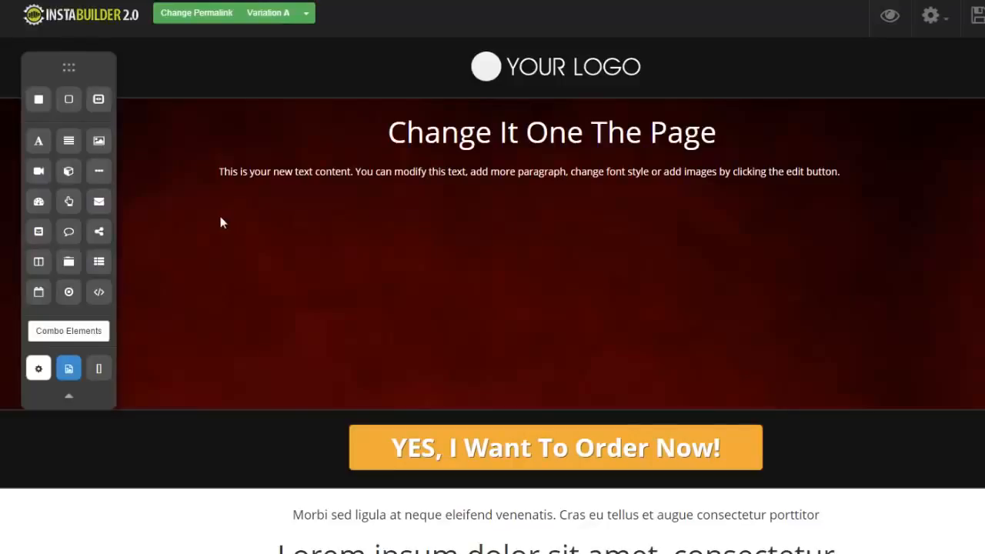
drag(41, 234, 627, 305)
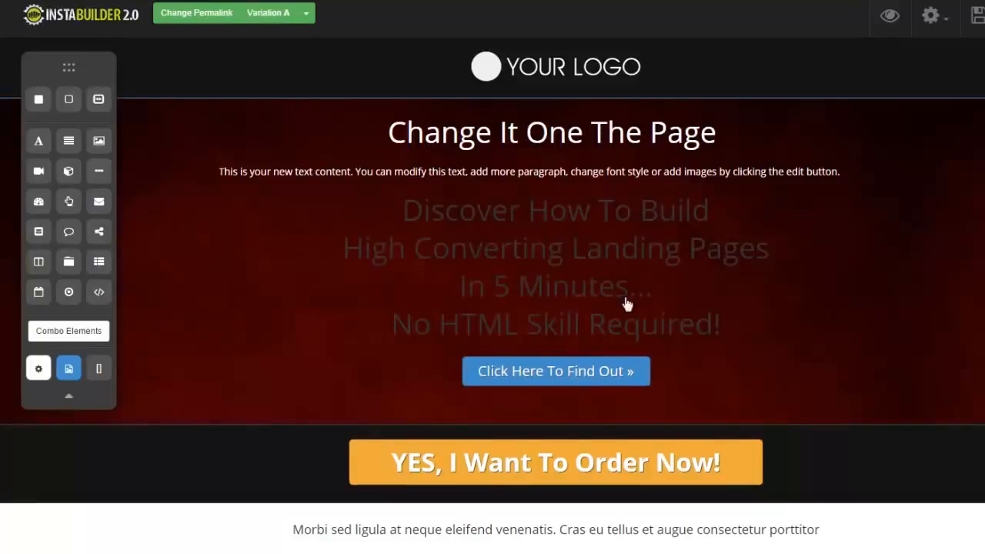
Delete the text paragraph and the "Change It One The Page" headline above the multi-step element
click(649, 183)
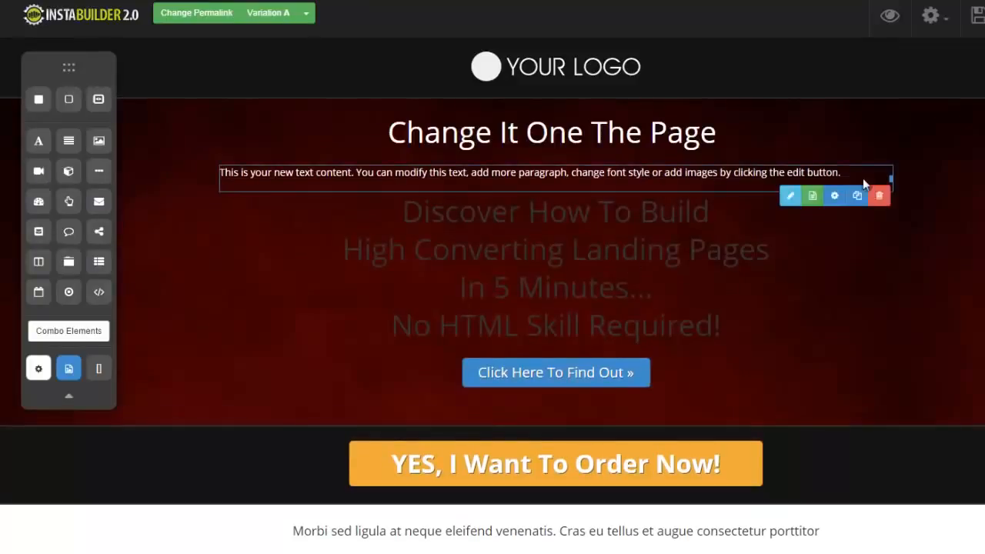
click(879, 195)
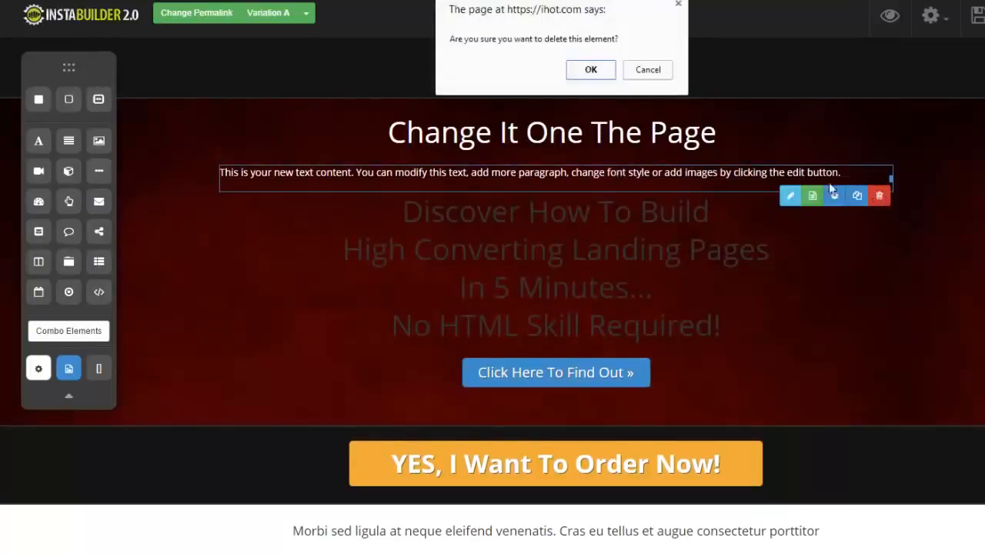
click(583, 71)
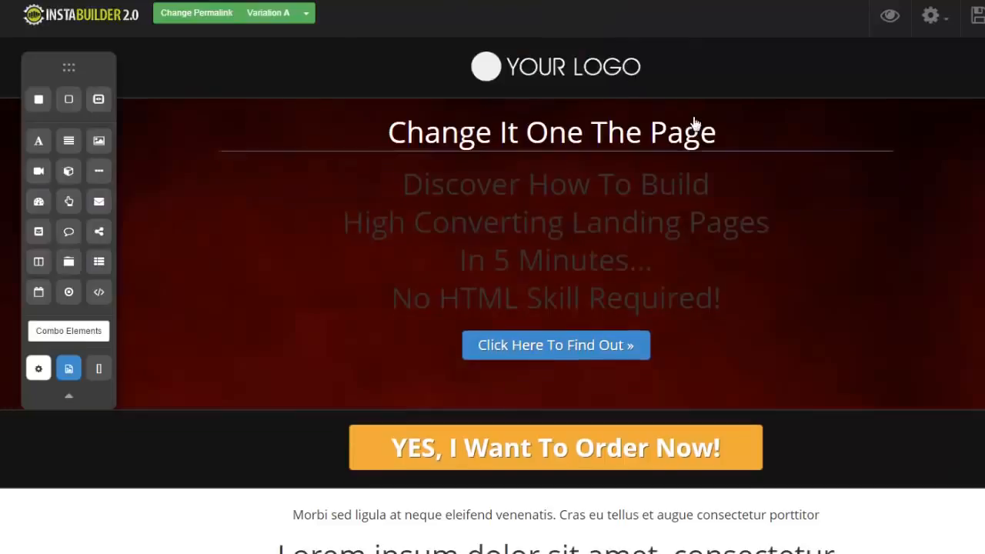
click(729, 141)
click(878, 167)
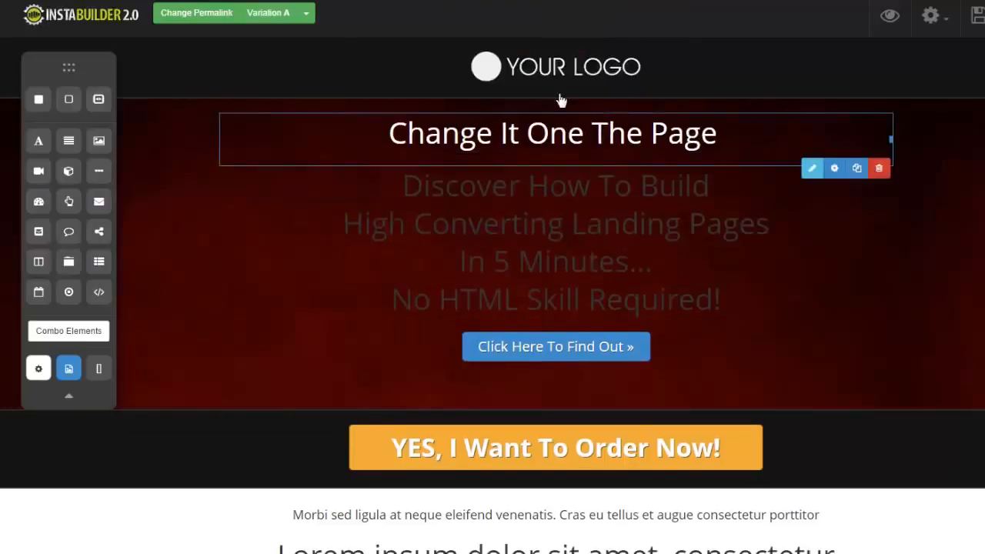
click(583, 77)
Color the "Discover How To Build High Converting Landing Pages" headline white in the multi-step element's first screen
mouse_move(615, 176)
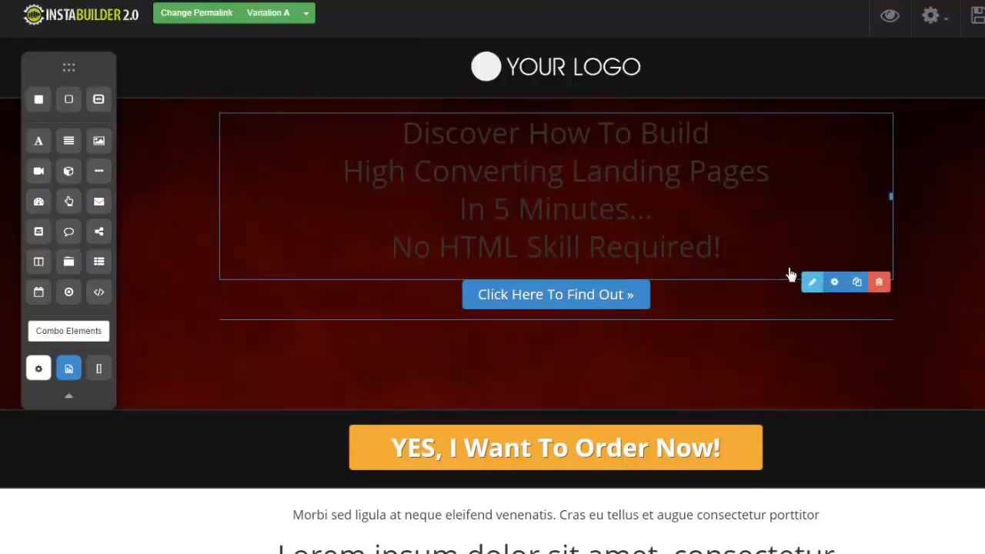
click(719, 206)
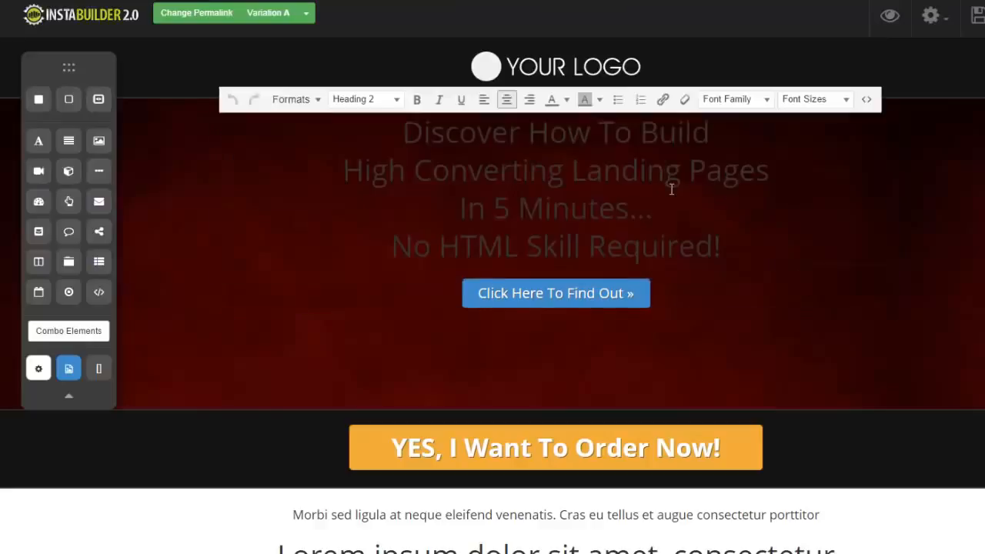
click(865, 281)
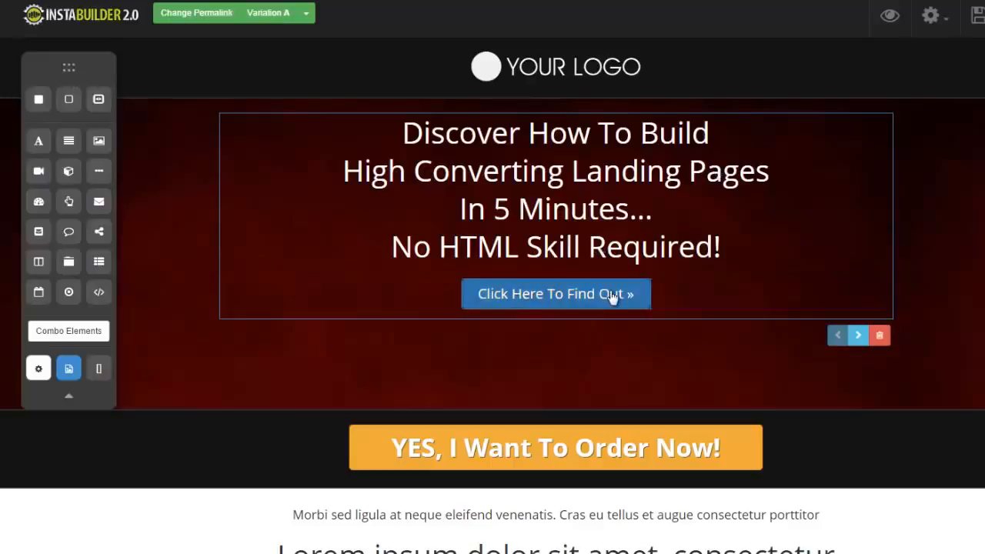
Advance the multi-step element past its video screen to the registration screen and color that screen's headline white
click(858, 336)
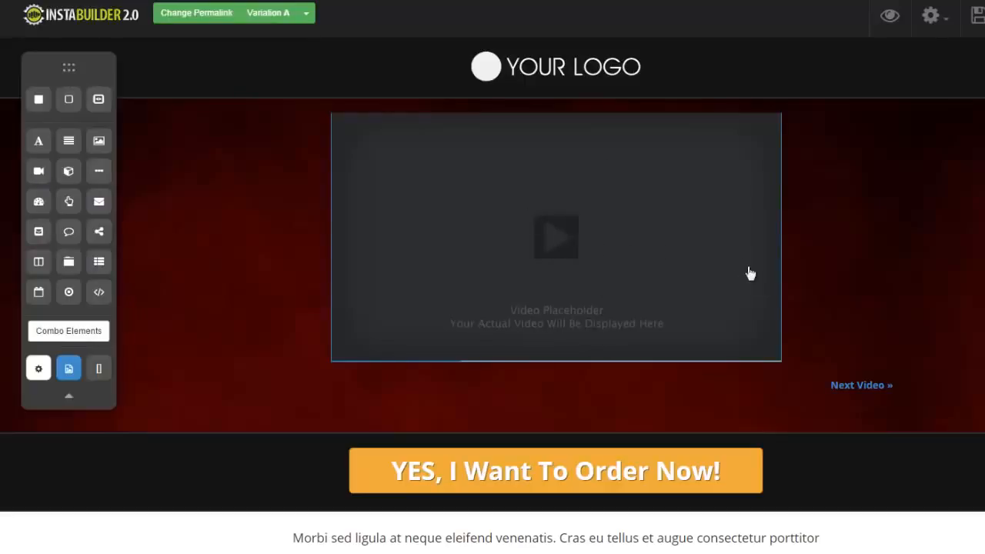
mouse_move(793, 387)
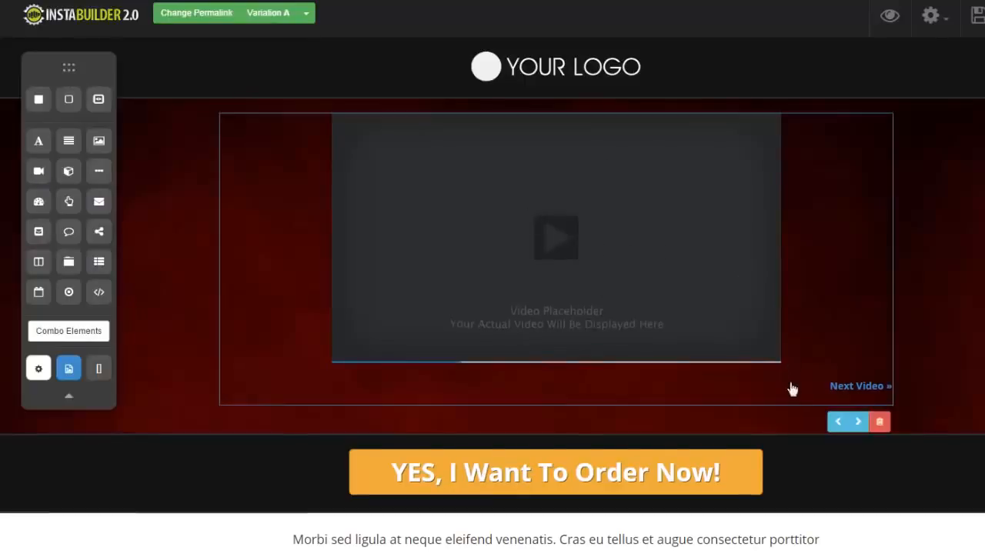
click(858, 422)
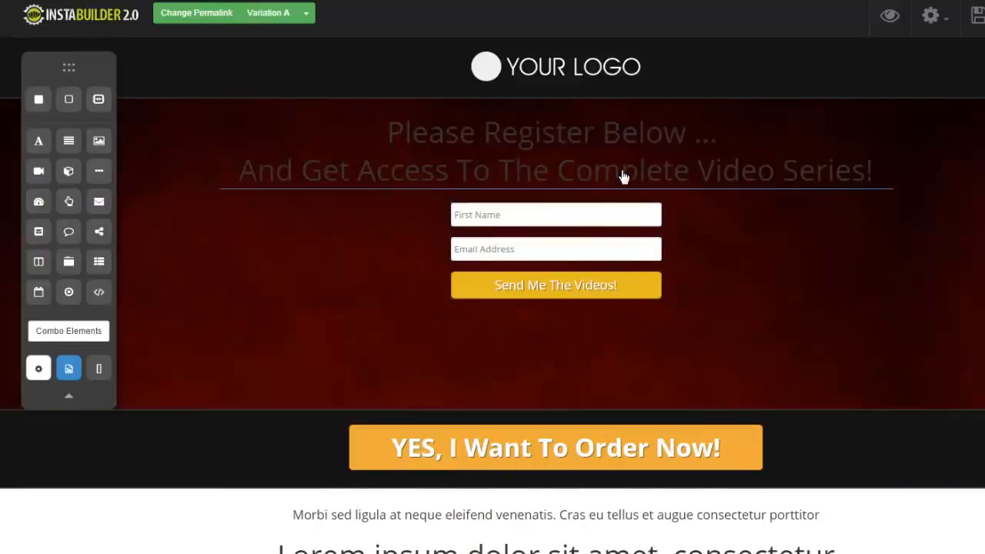
mouse_move(705, 185)
click(815, 206)
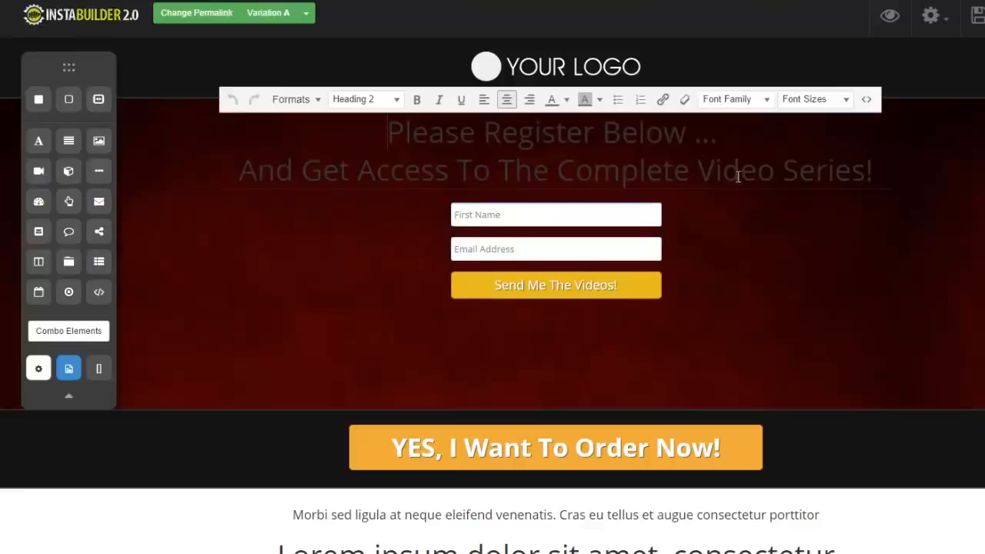
triple_click(668, 163)
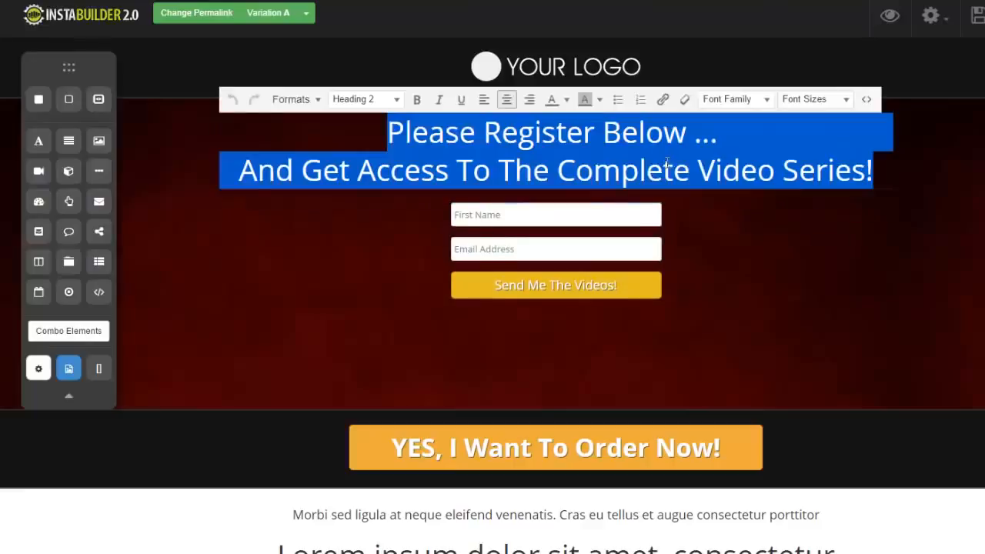
click(566, 99)
click(649, 168)
click(795, 253)
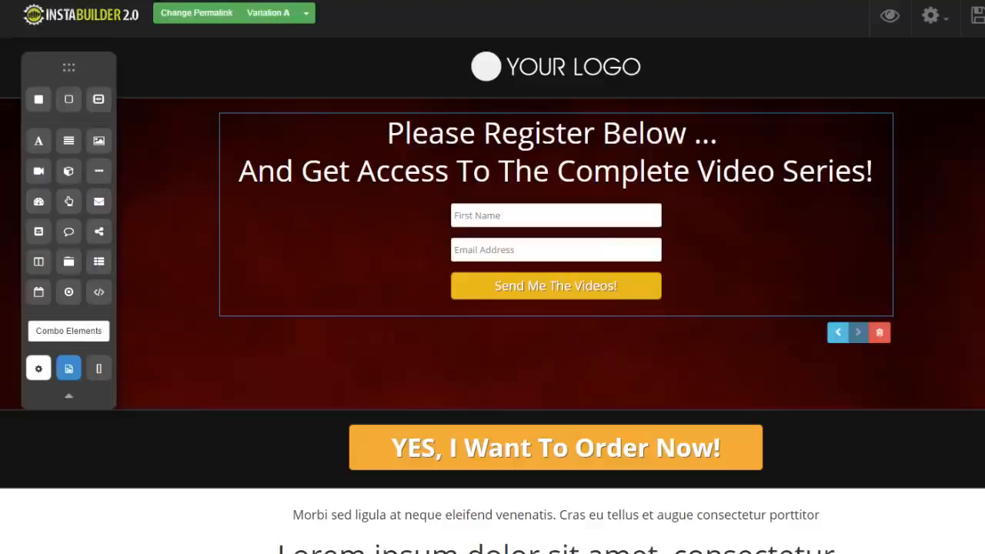
Delete the "Please Register Below" headline and the entire multi-step opt-in element
click(556, 363)
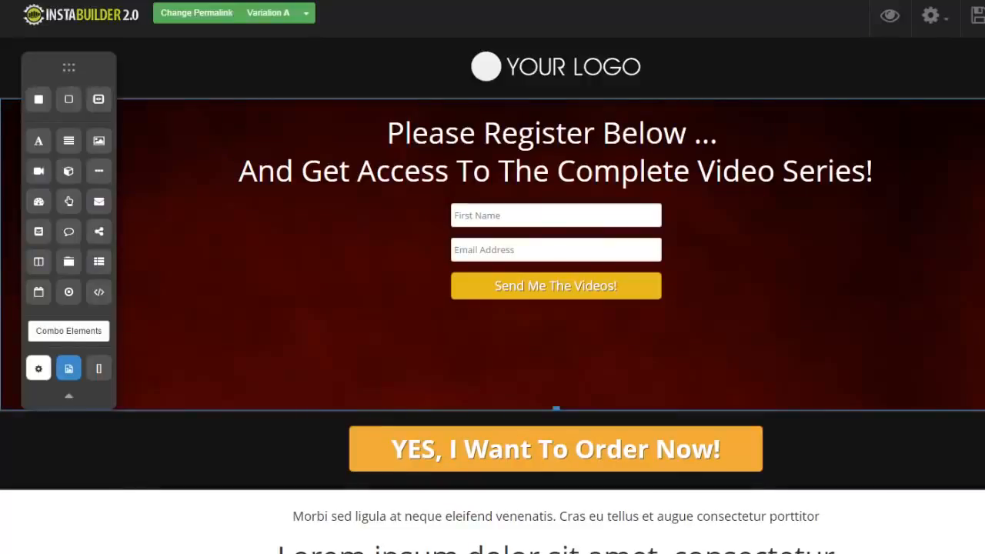
click(848, 189)
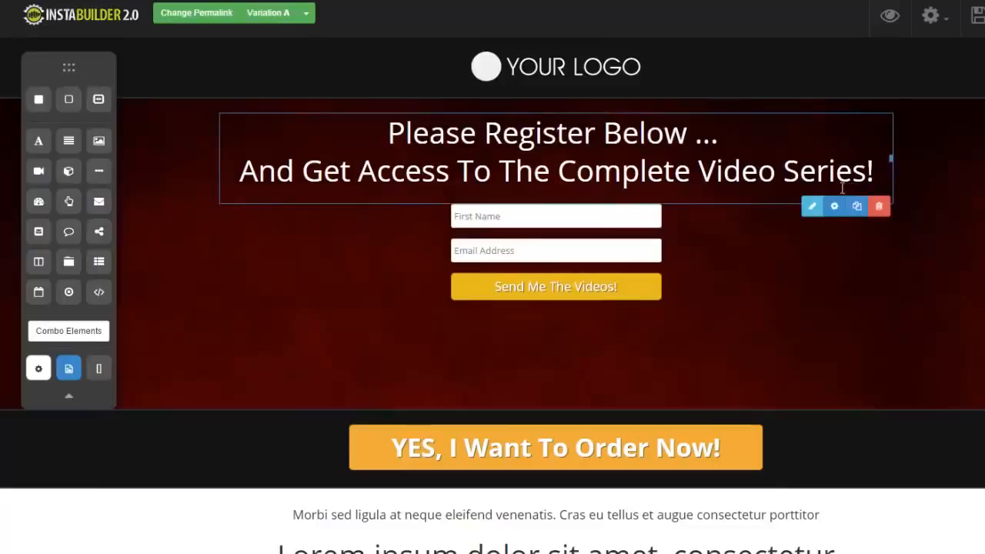
click(879, 205)
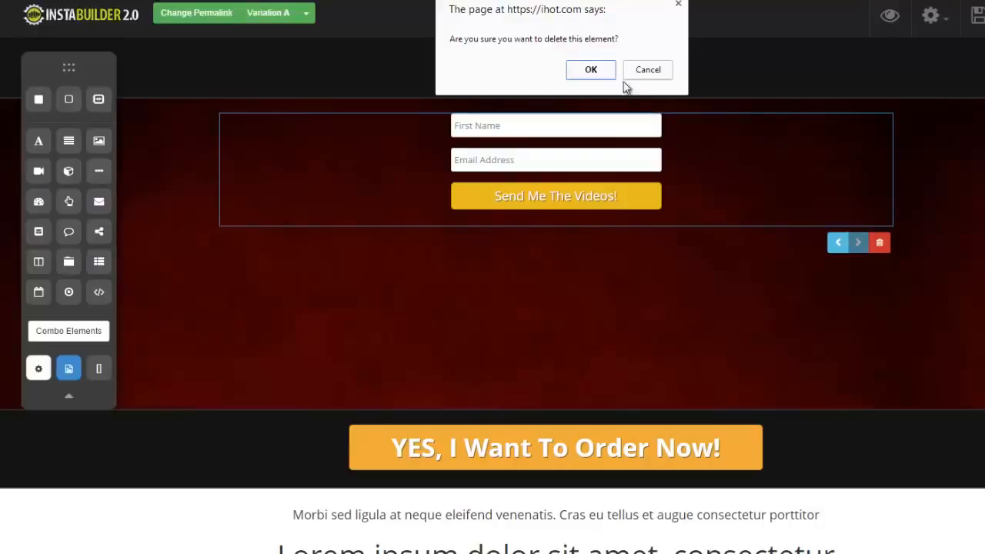
click(602, 71)
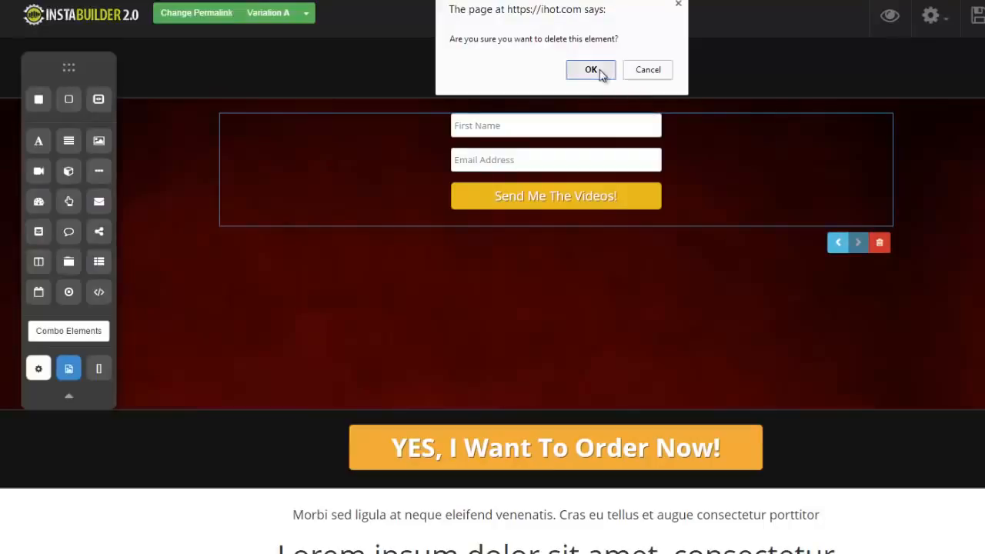
click(601, 72)
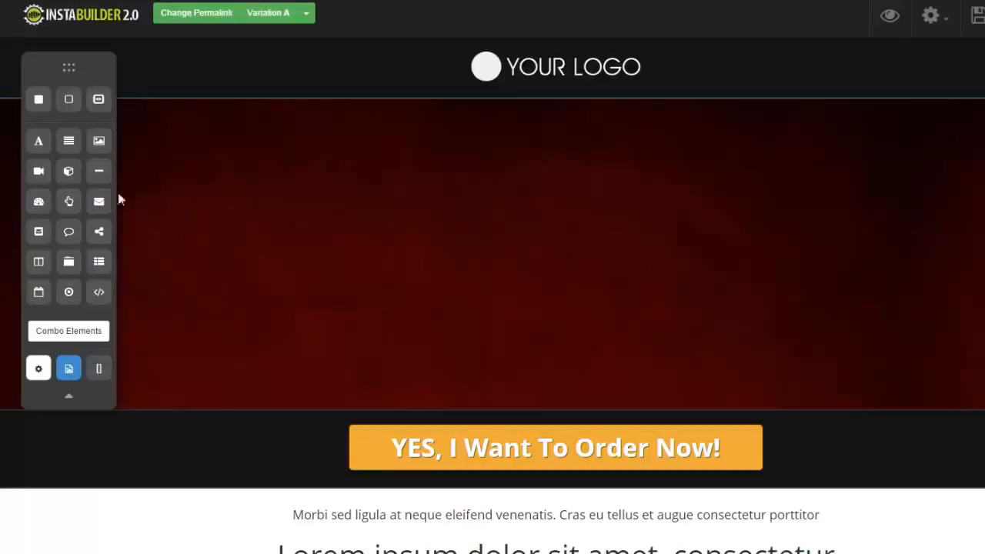
Insert a button at the top of the red section and set its button style to Glossy
drag(73, 201, 559, 138)
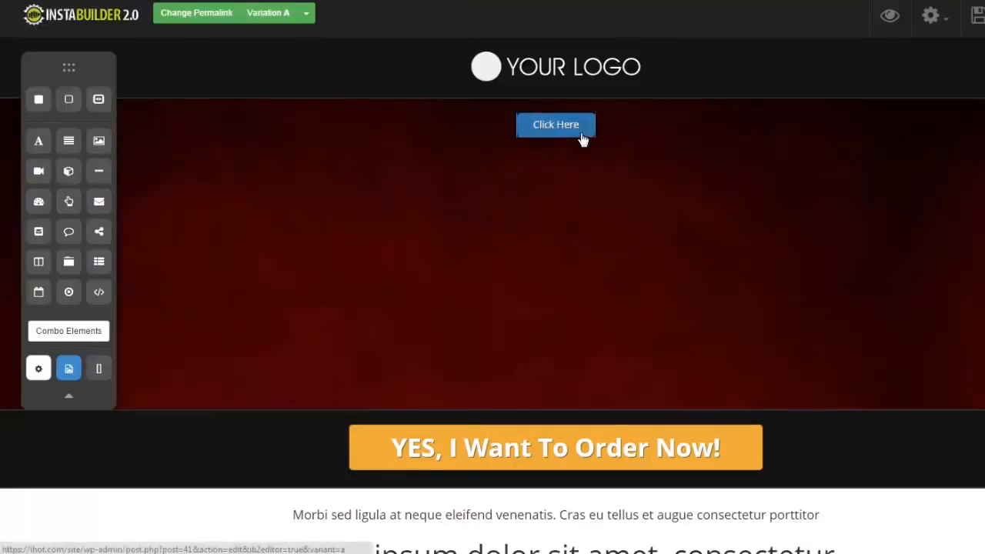
mouse_move(582, 132)
click(466, 154)
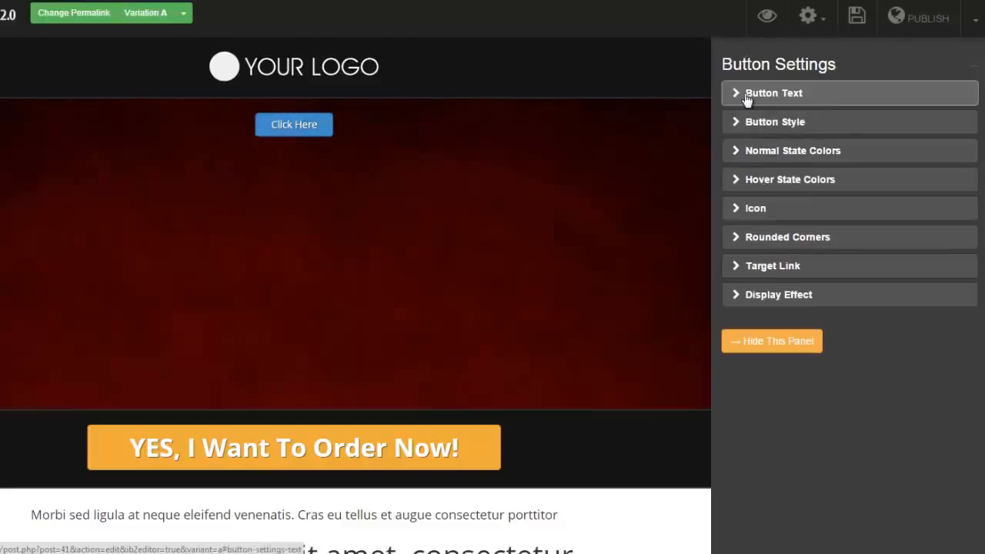
click(732, 126)
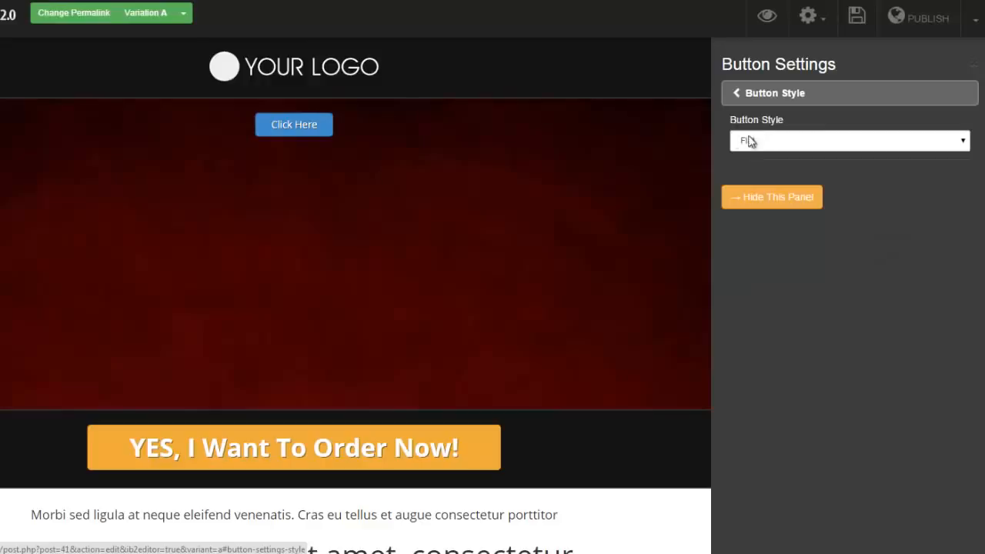
click(961, 144)
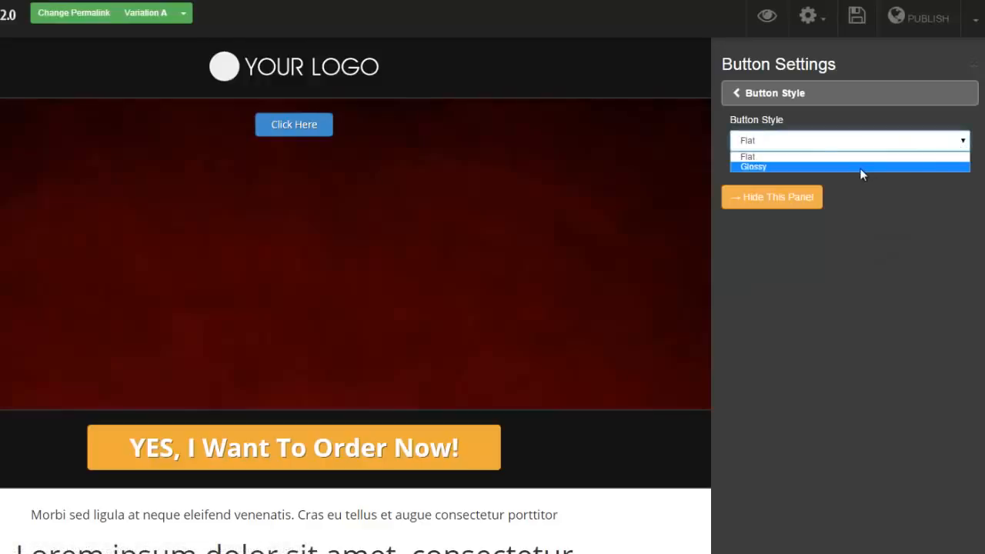
click(862, 168)
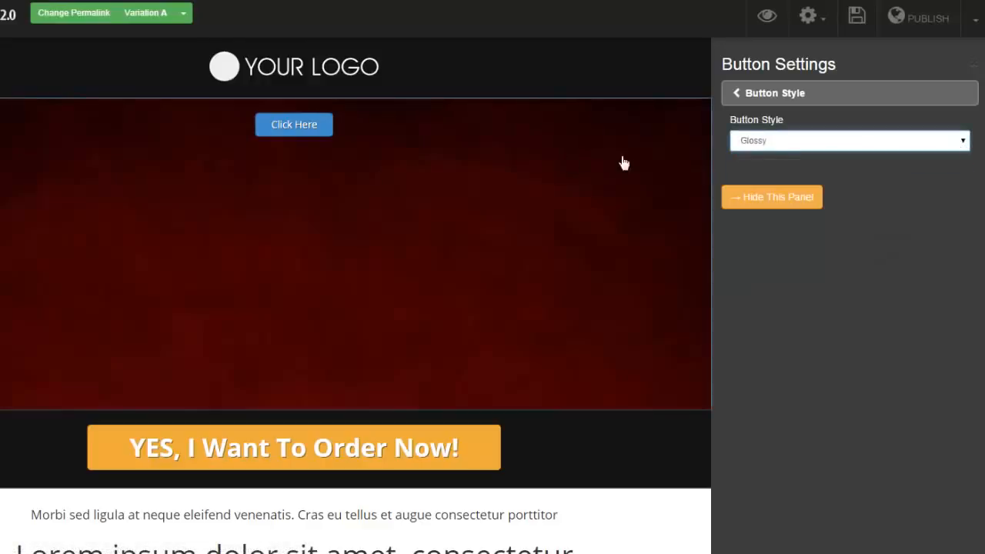
Check the button's normal state colors, try out icons and apply the paperclip icon to the button
click(736, 96)
click(730, 151)
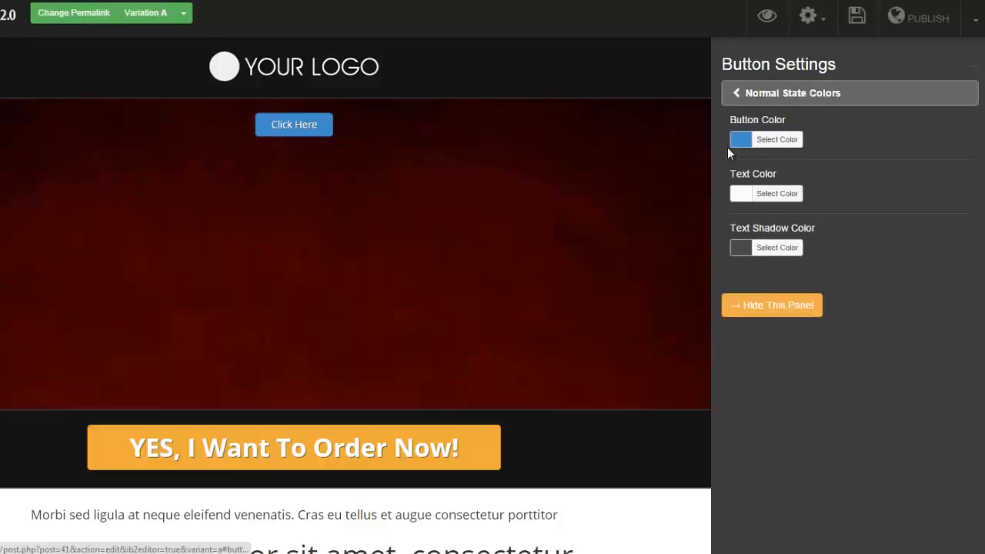
click(736, 95)
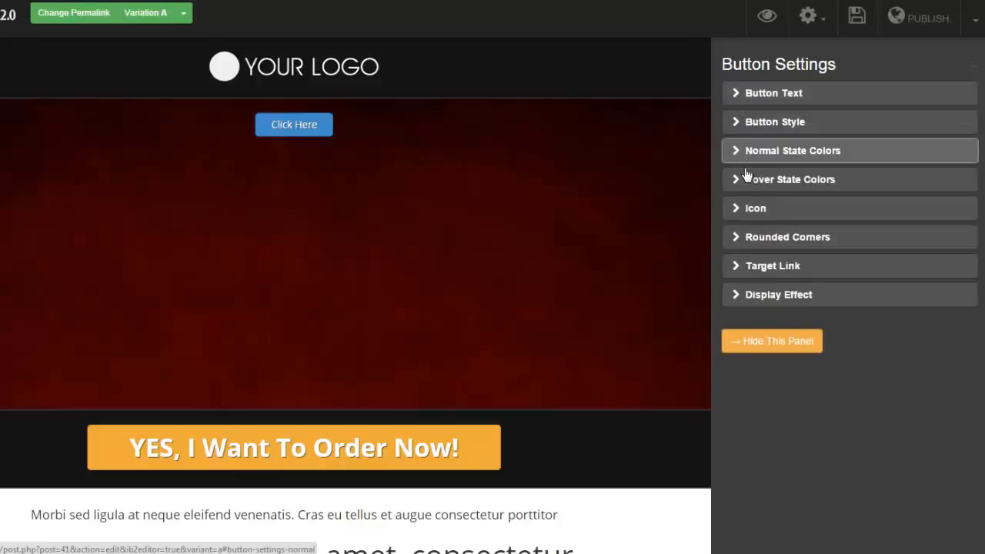
click(738, 215)
click(785, 231)
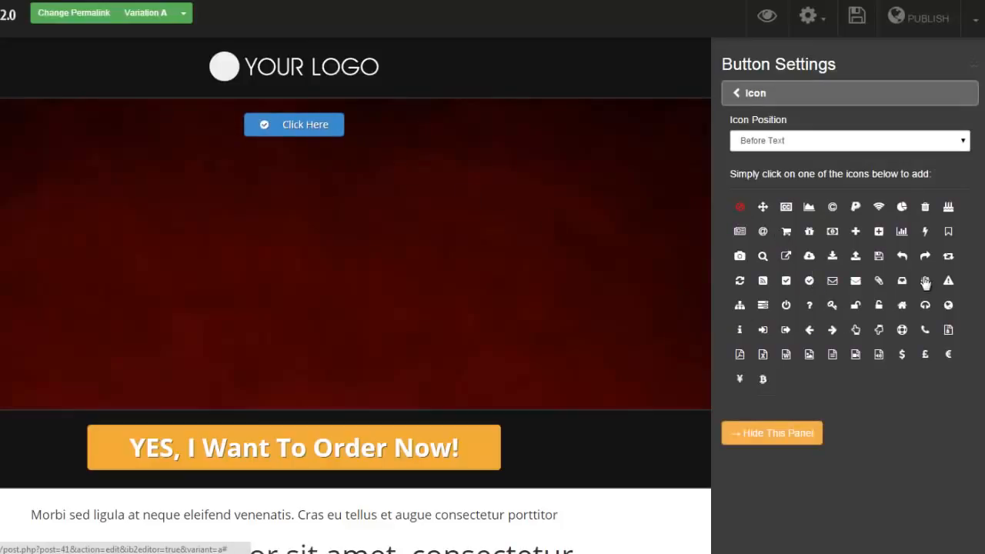
click(878, 281)
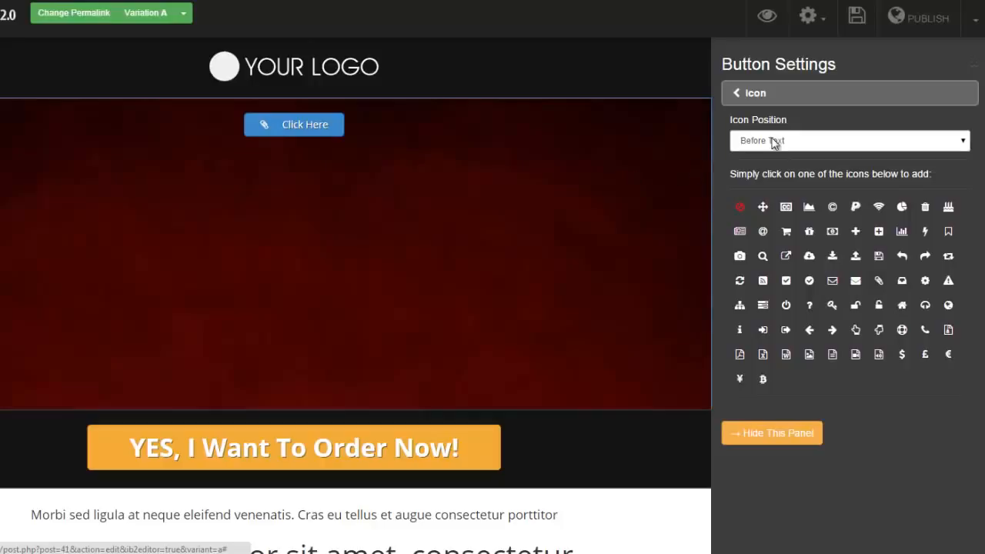
Set the rounded corners of the Click Here button to 16 px
click(733, 93)
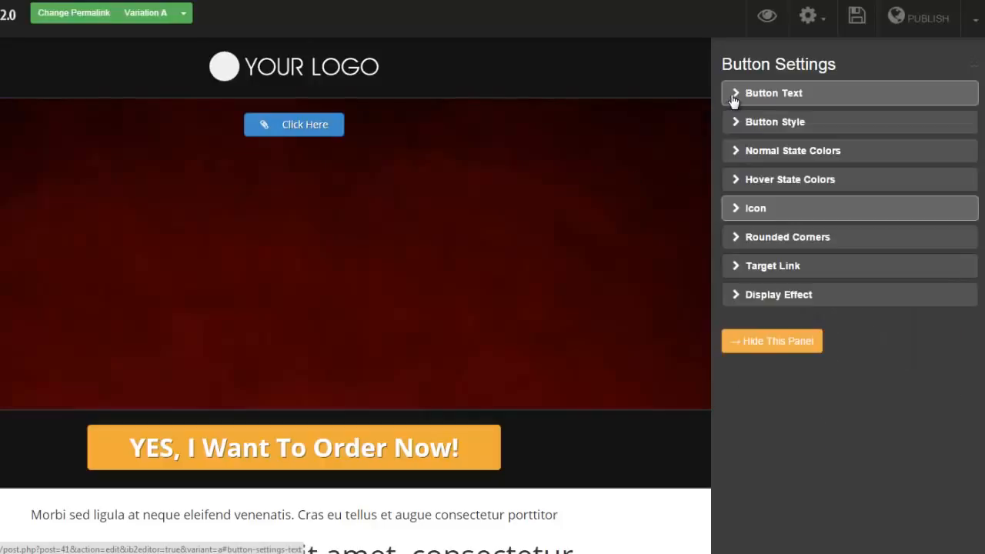
click(729, 237)
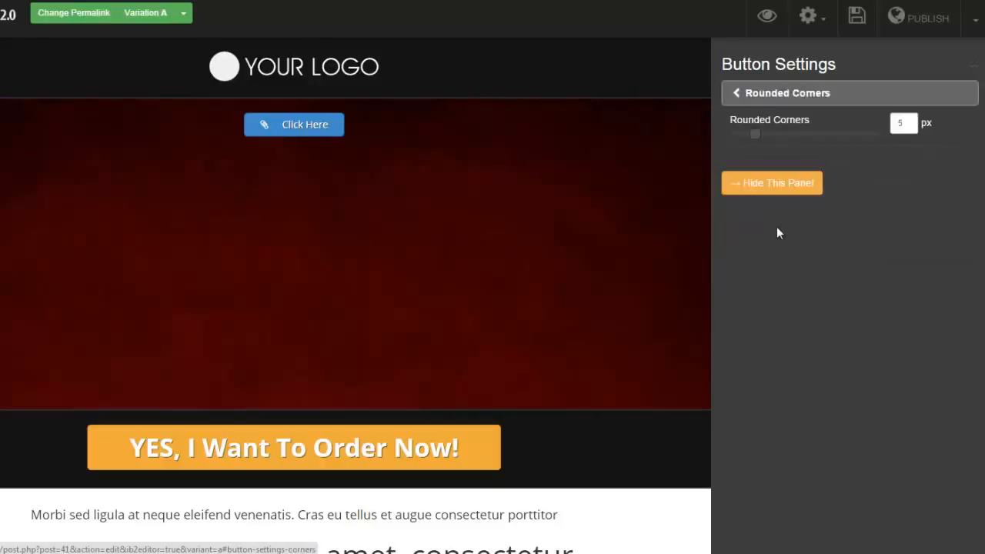
drag(753, 140, 809, 135)
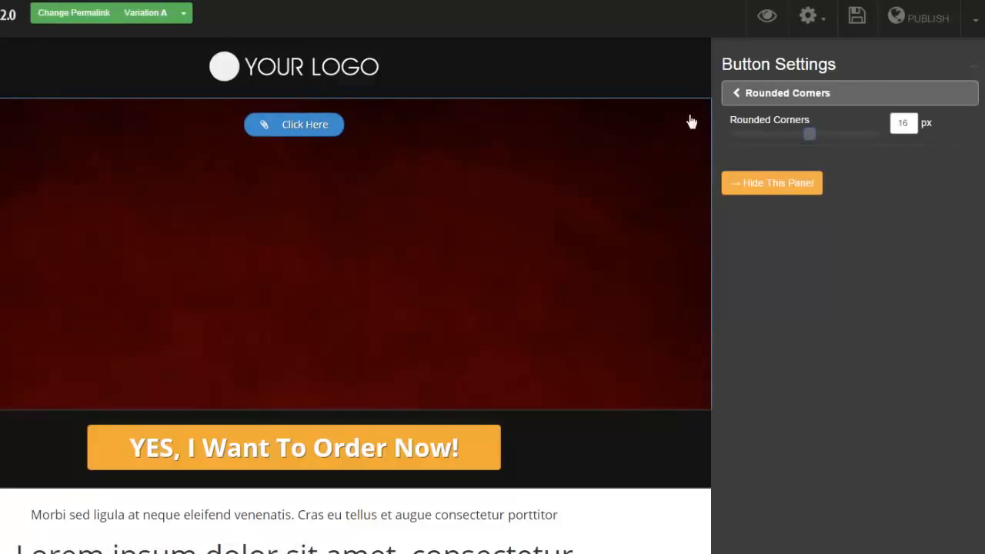
click(737, 95)
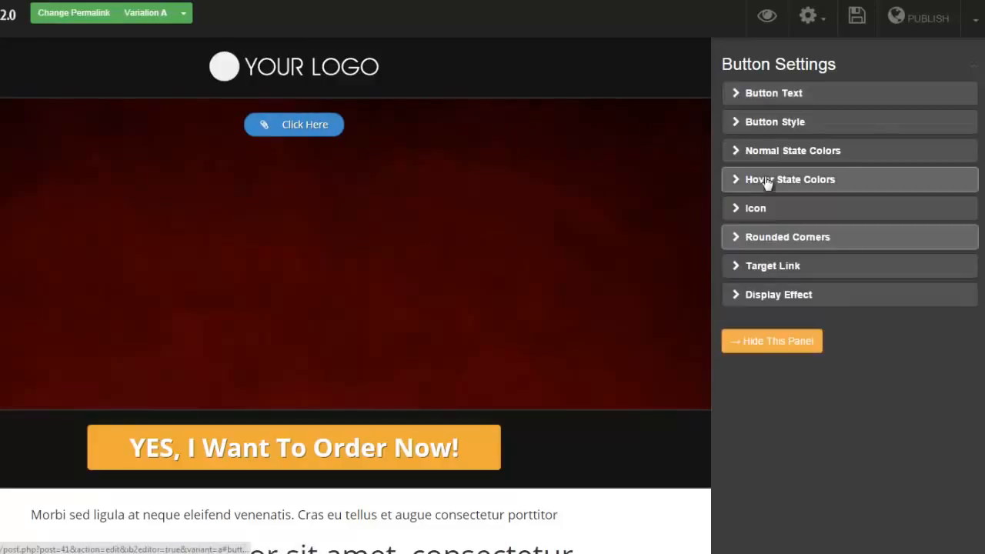
Set the Click Here button's target link type to PopUp and open its popup for editing
click(737, 267)
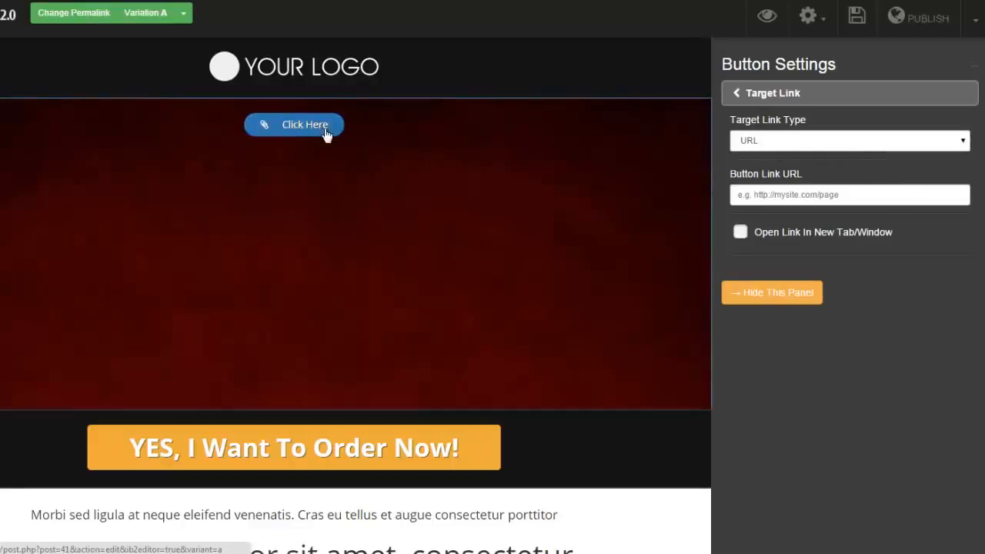
click(962, 146)
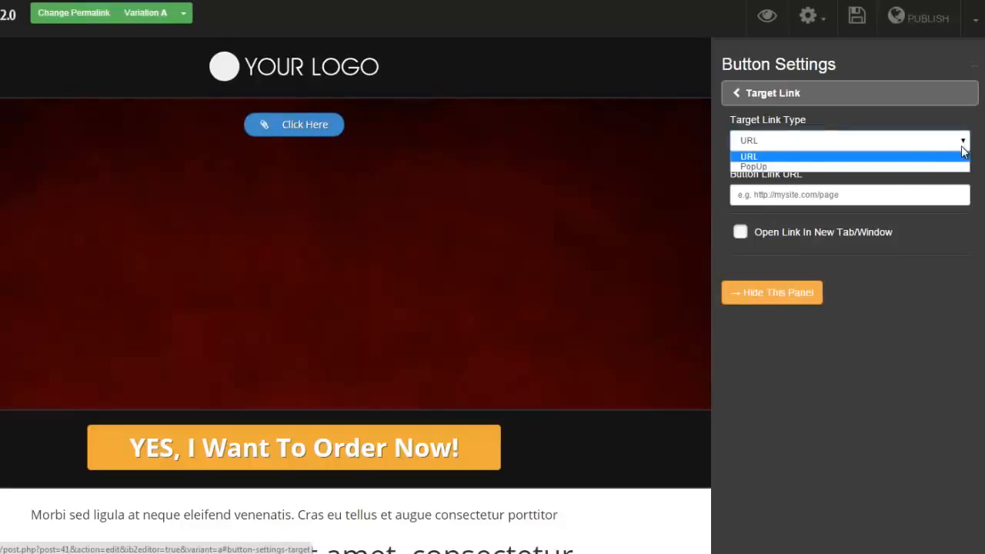
click(750, 167)
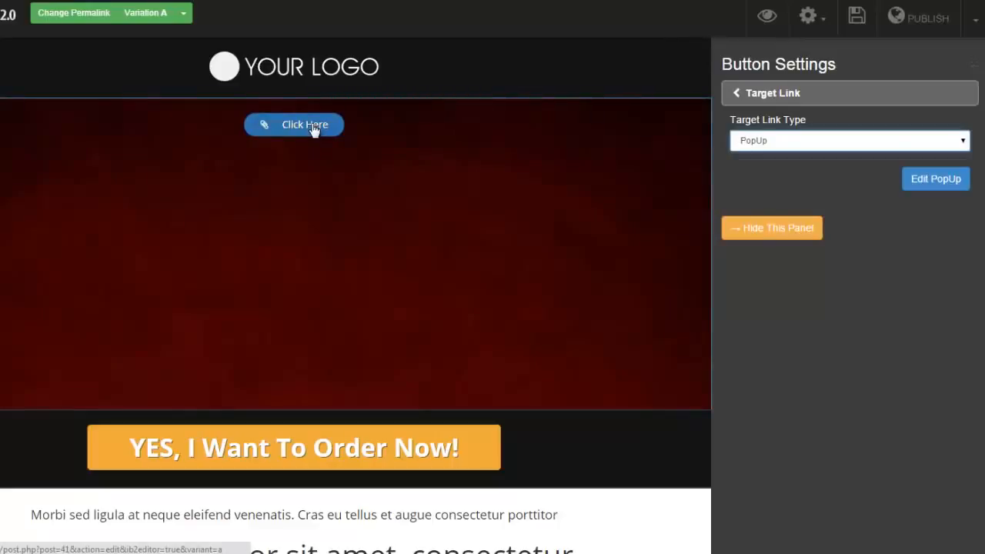
click(935, 180)
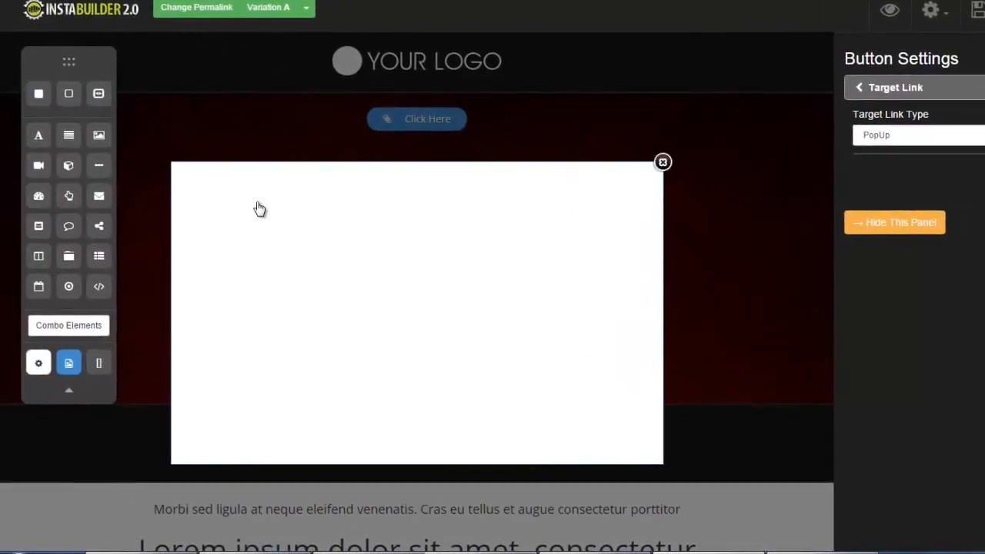
Insert a headline into the button's popup and center-align it
drag(39, 135, 396, 198)
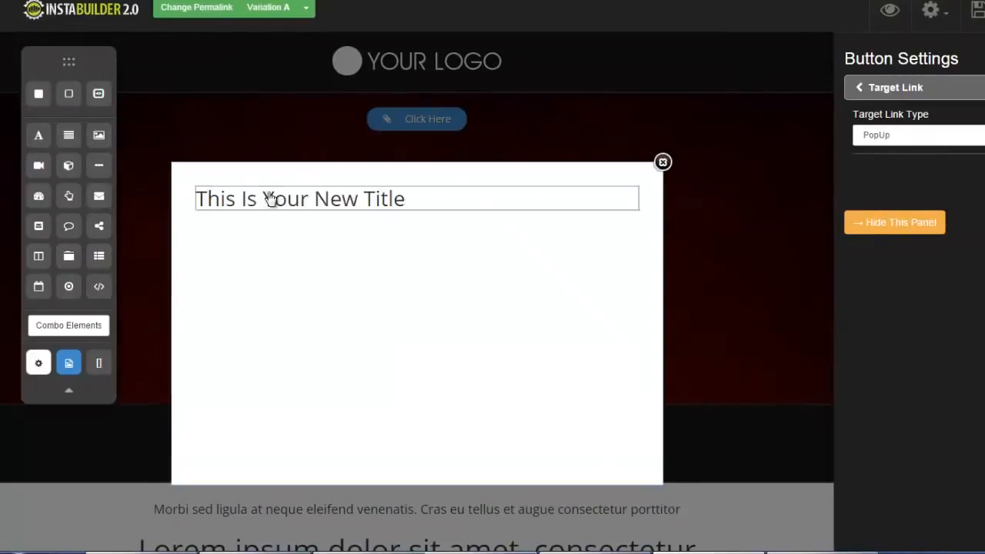
click(557, 227)
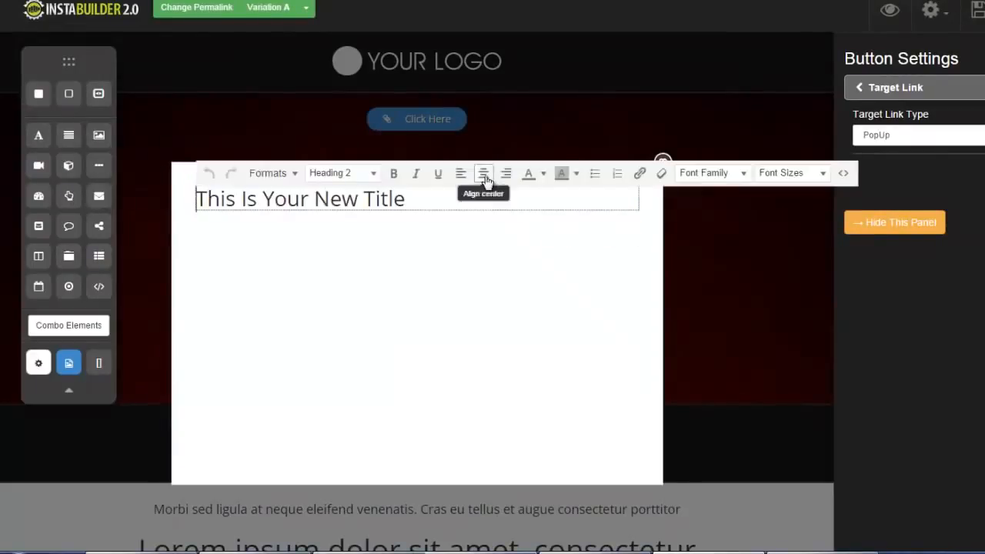
click(482, 174)
click(418, 272)
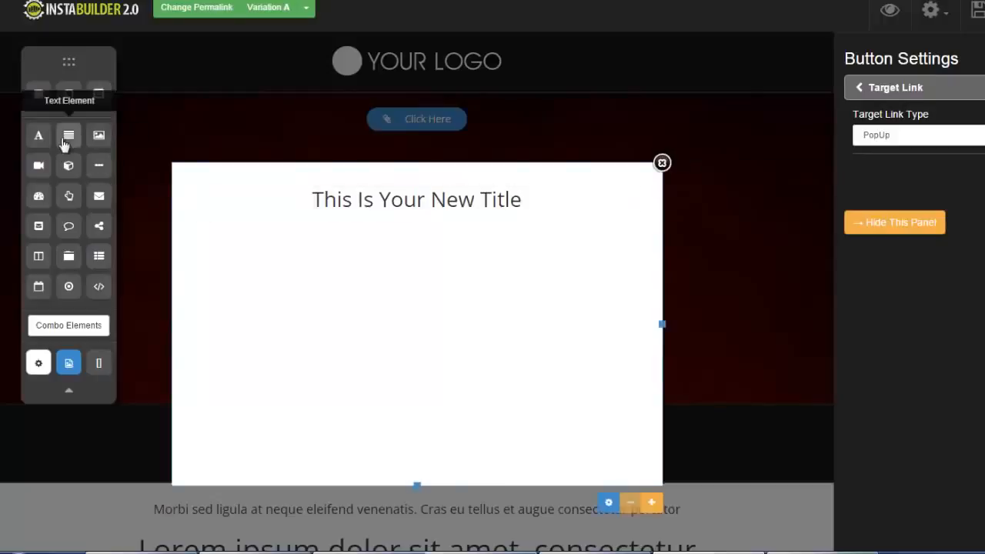
Add a text element and an opt-in form below the popup's headline, and close the popup
drag(69, 133, 367, 241)
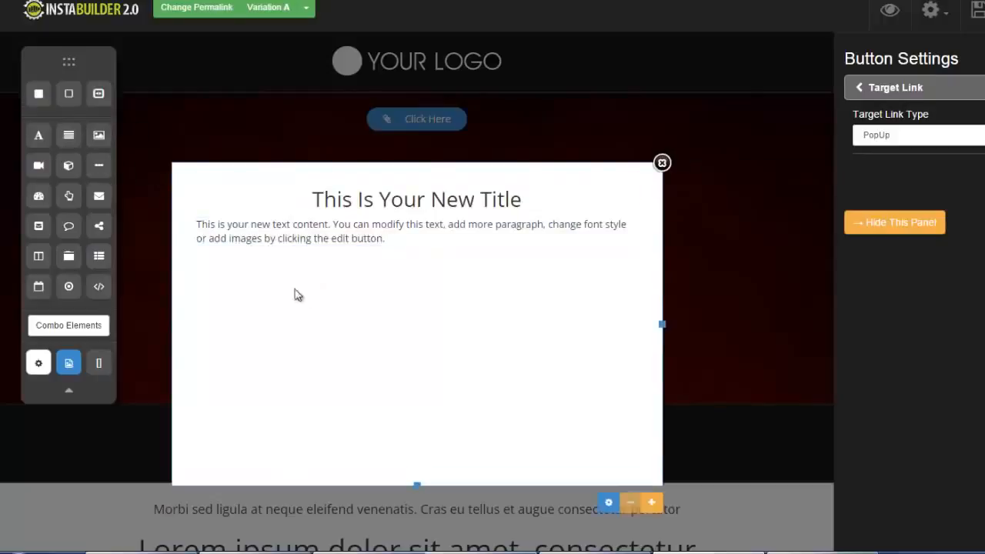
drag(101, 202, 388, 275)
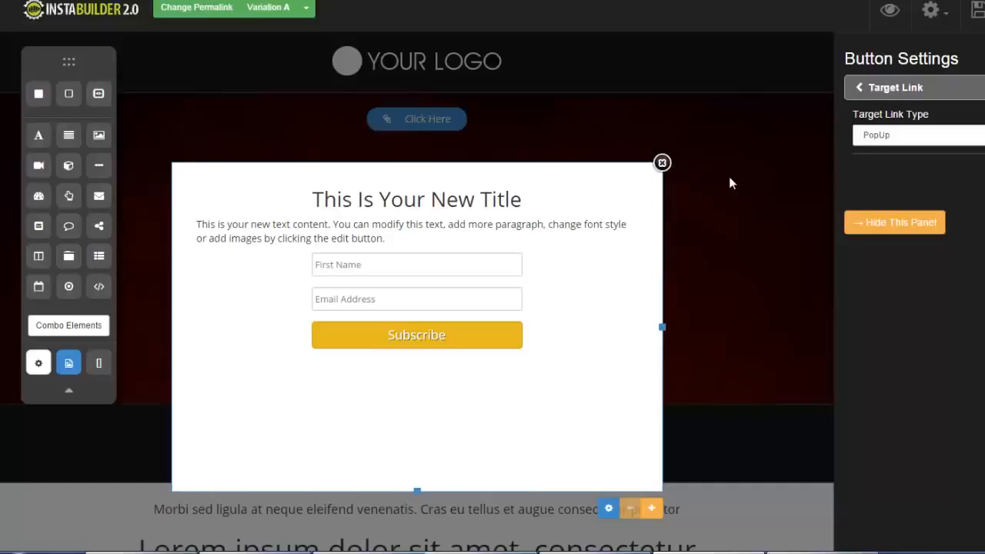
click(662, 164)
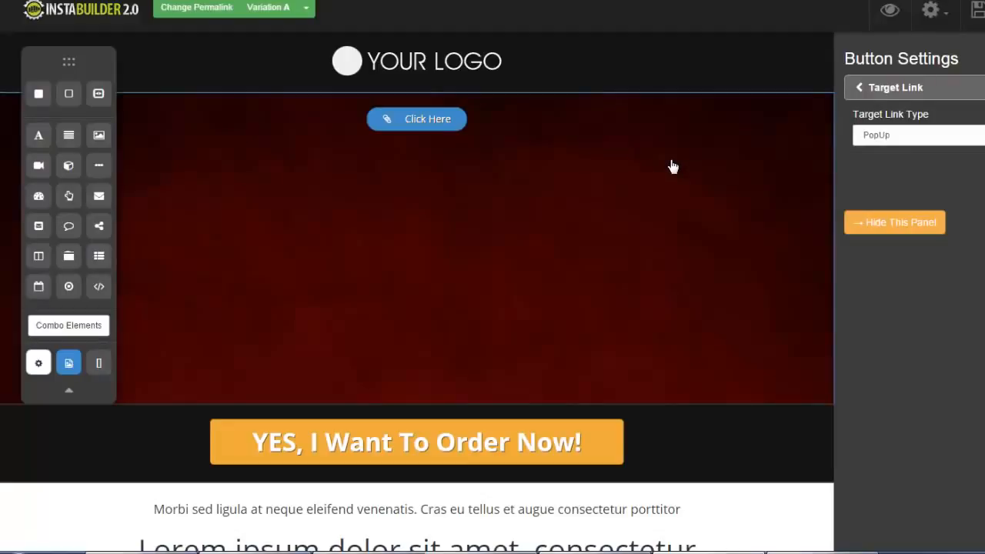
Try to delete the Click Here button from the red section and hide the button settings
click(440, 128)
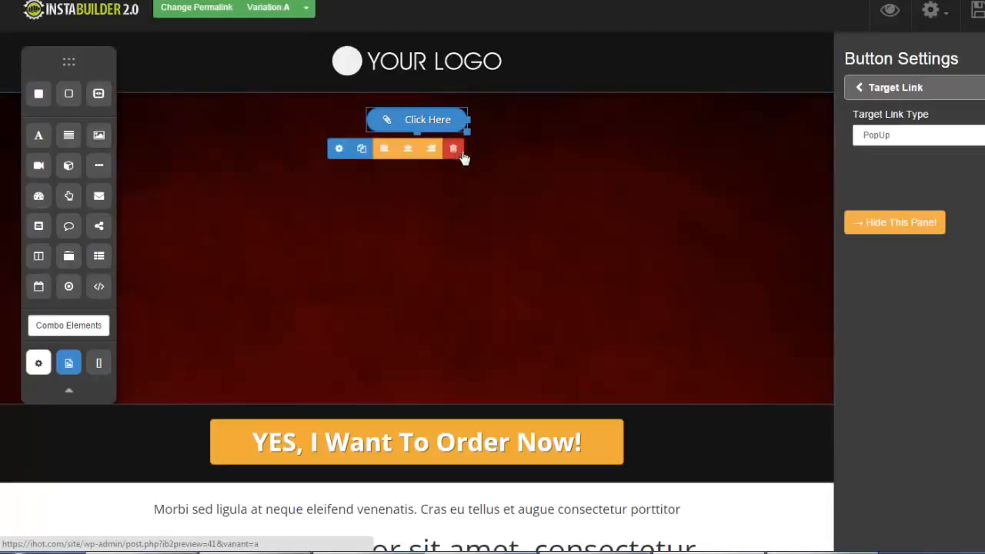
click(454, 149)
click(644, 68)
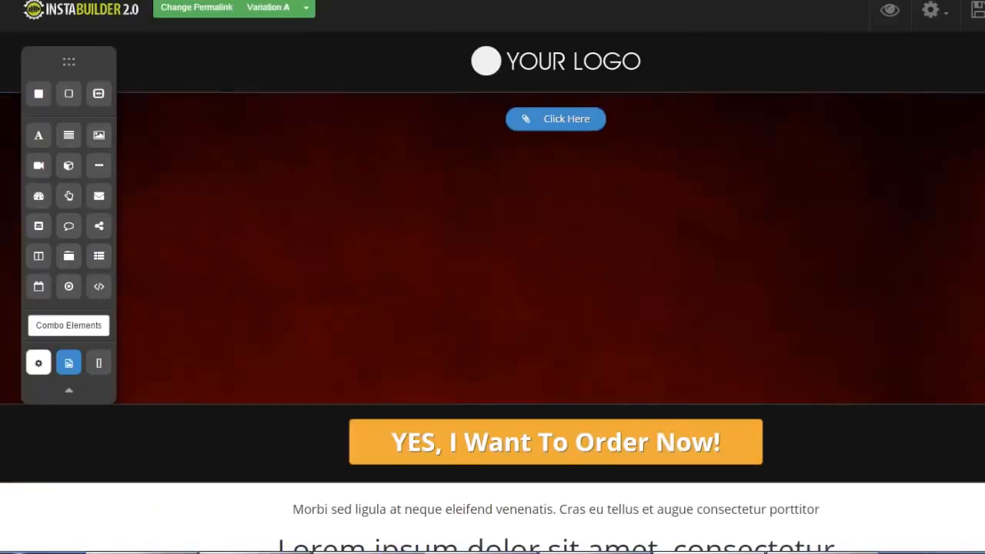
Change the page template to the squeeze page template with the man walking on a sunset beach, accepting the loss of the current content
click(951, 17)
click(904, 219)
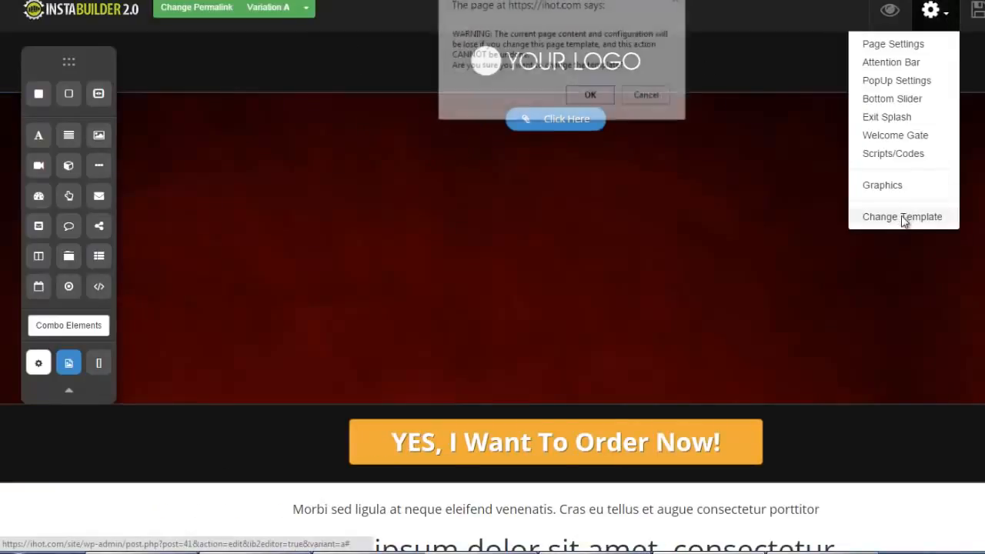
click(590, 96)
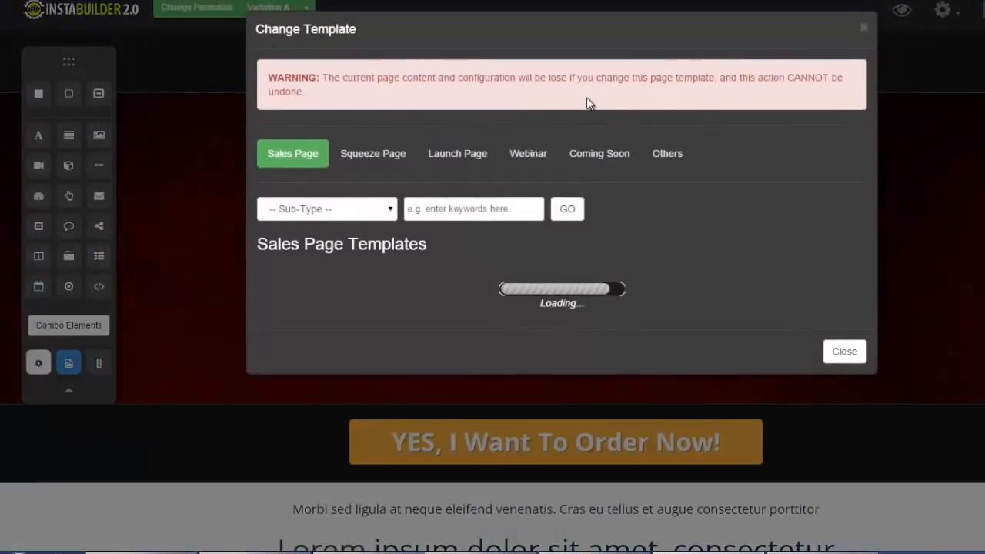
click(378, 158)
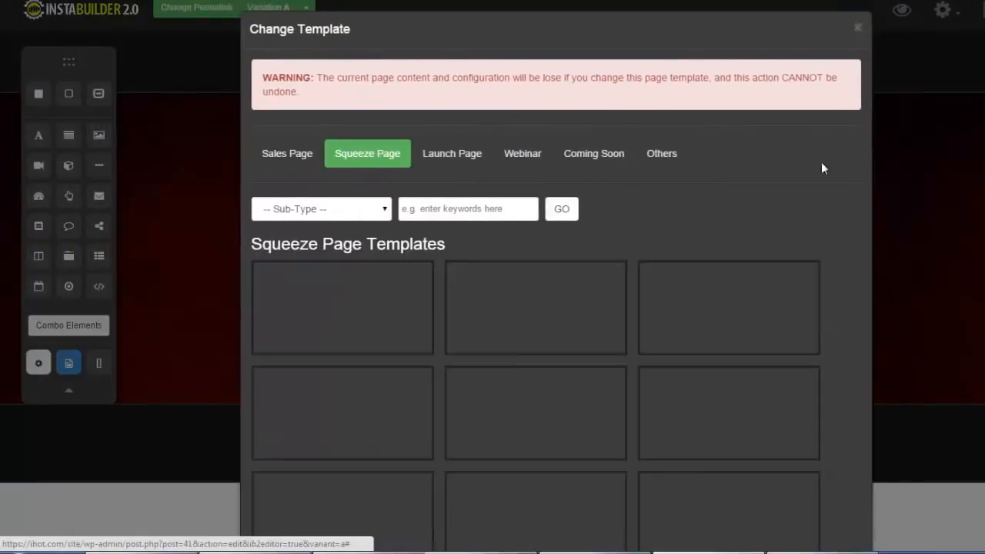
mouse_move(728, 309)
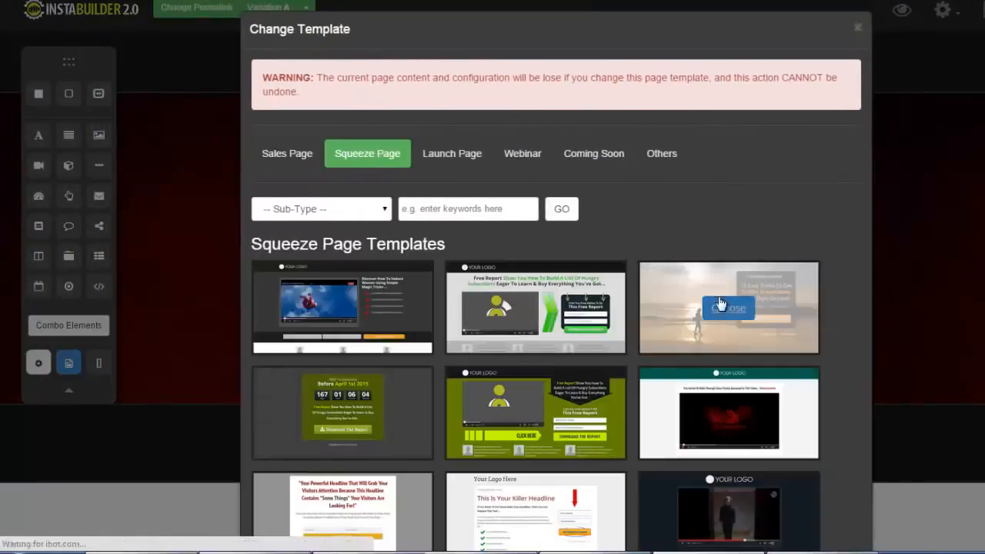
click(726, 309)
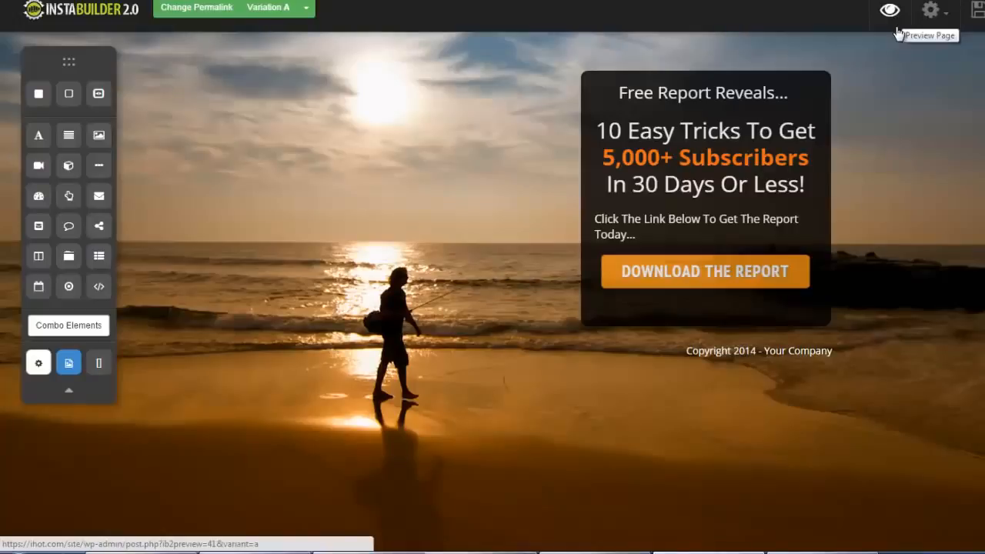
Enable the attention bar on the page and check its link text and link URL settings
click(944, 15)
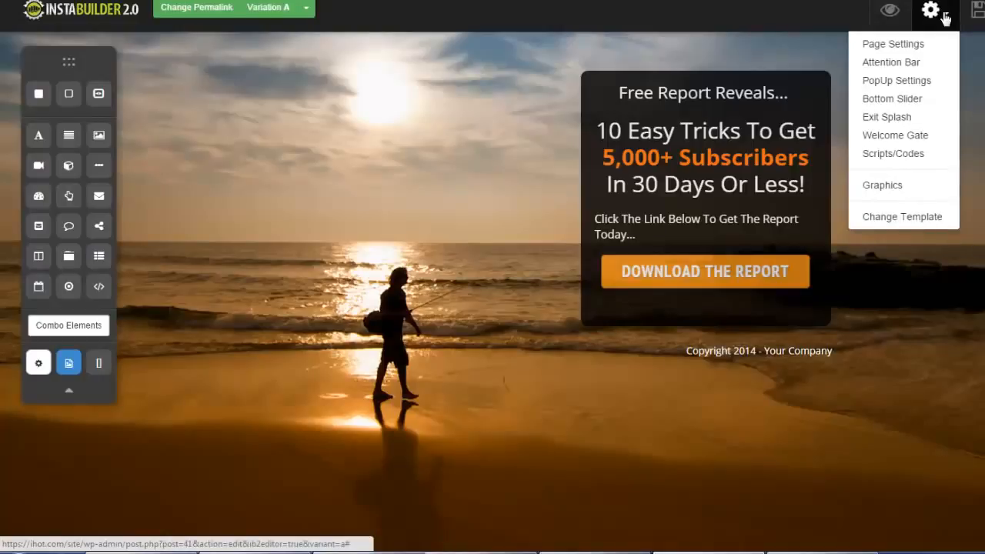
click(901, 64)
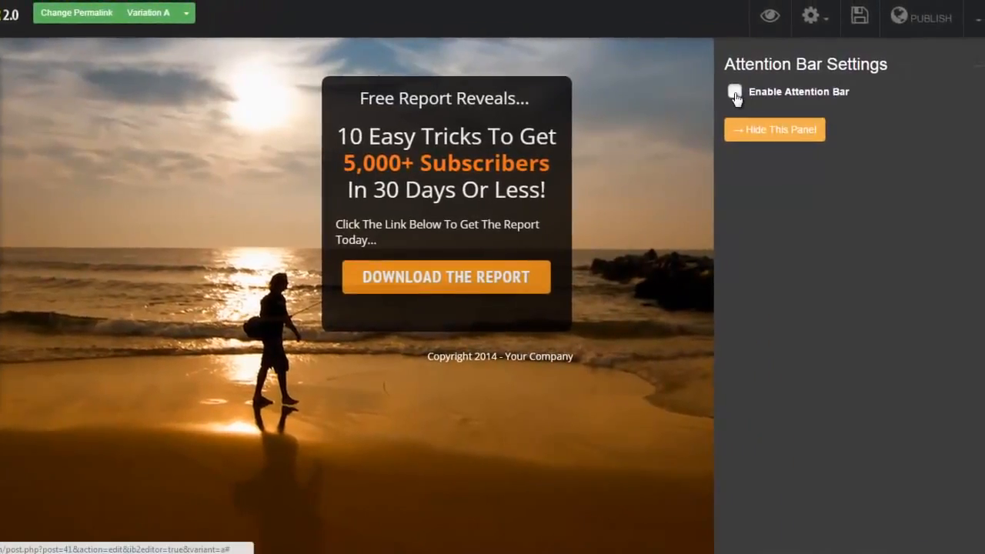
click(734, 93)
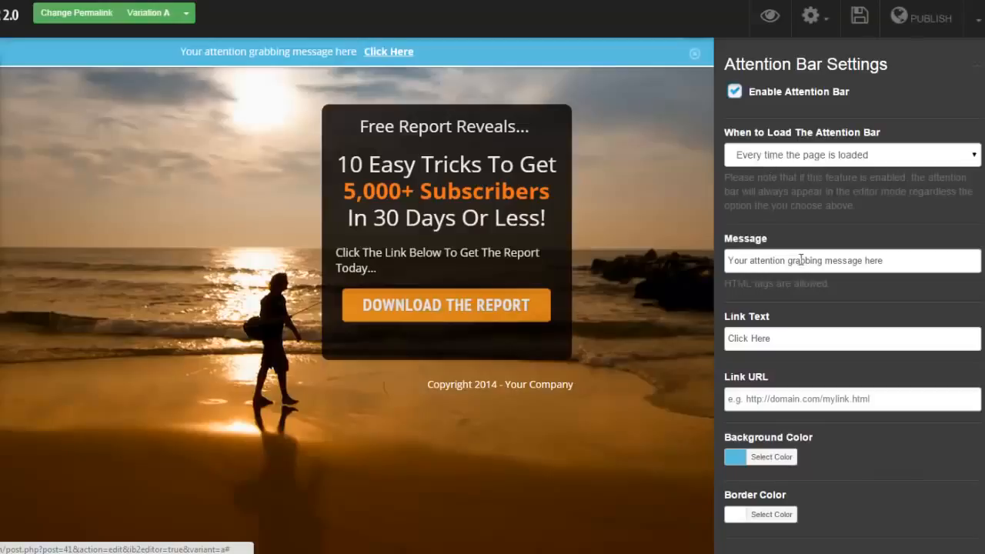
triple_click(753, 336)
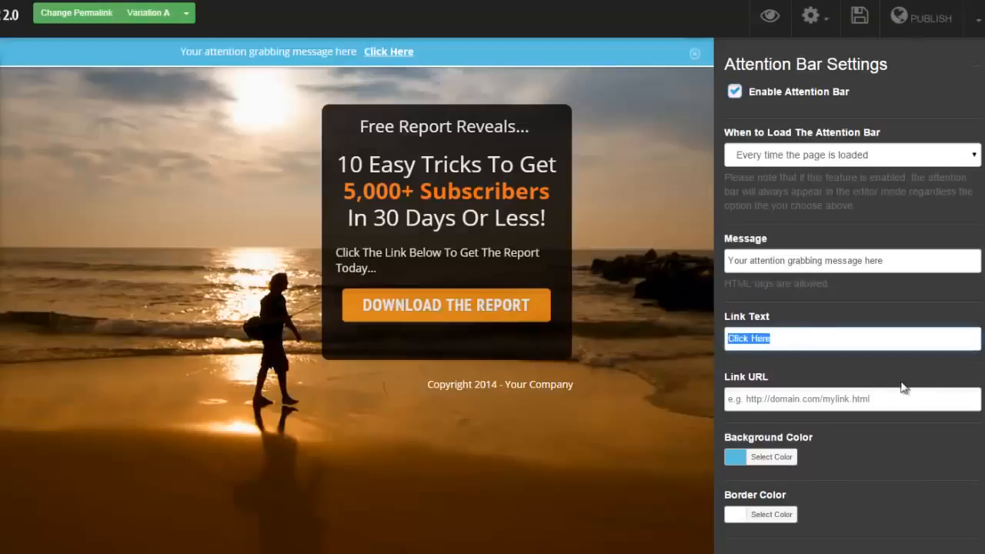
click(899, 396)
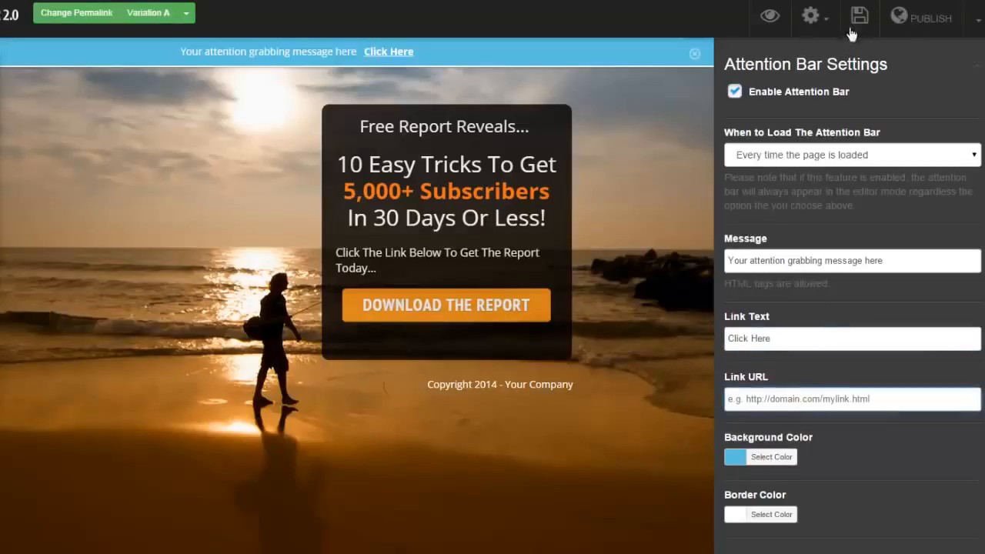
Enable the page popup to load every time the page is loaded, and add a headline and an opt-in form to it
click(814, 19)
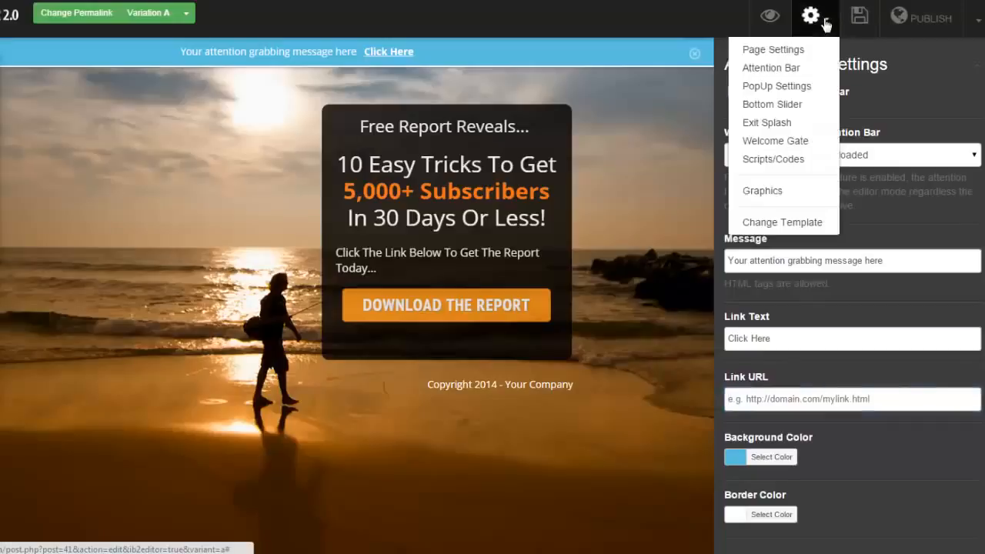
click(790, 85)
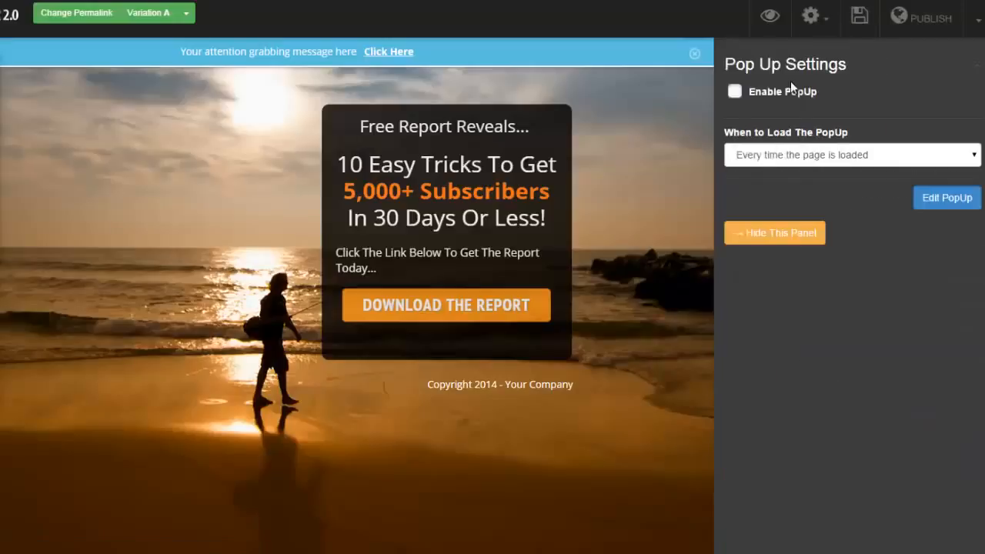
click(735, 91)
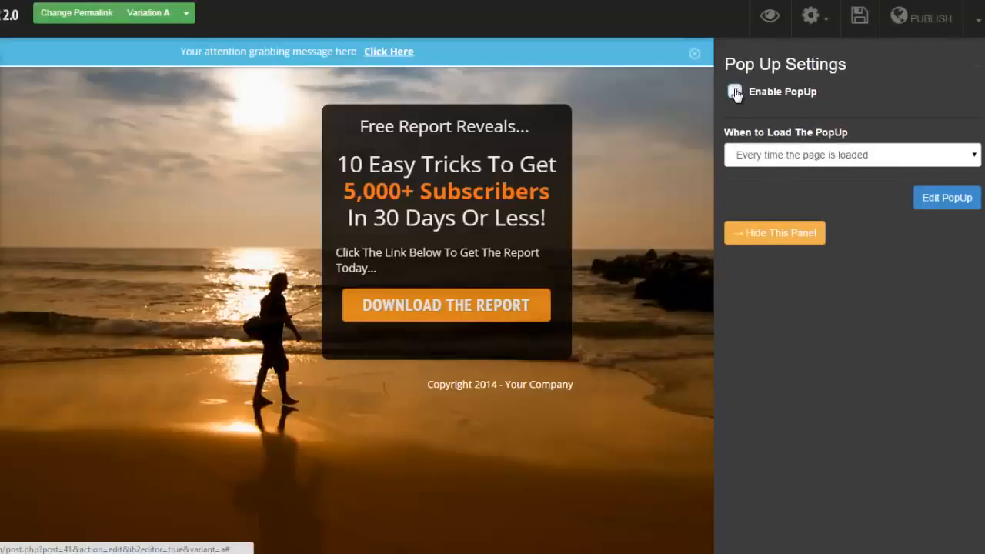
click(960, 162)
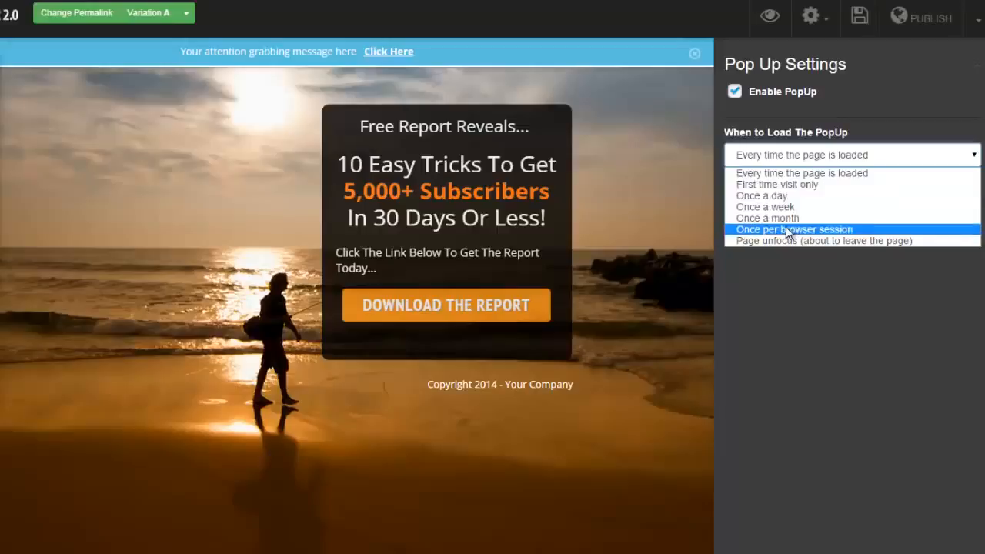
click(829, 286)
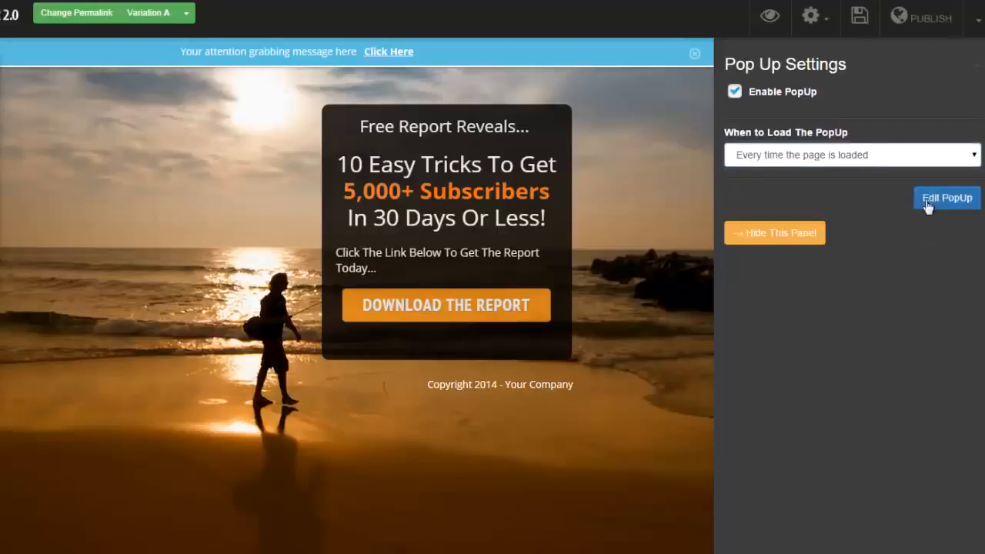
click(937, 205)
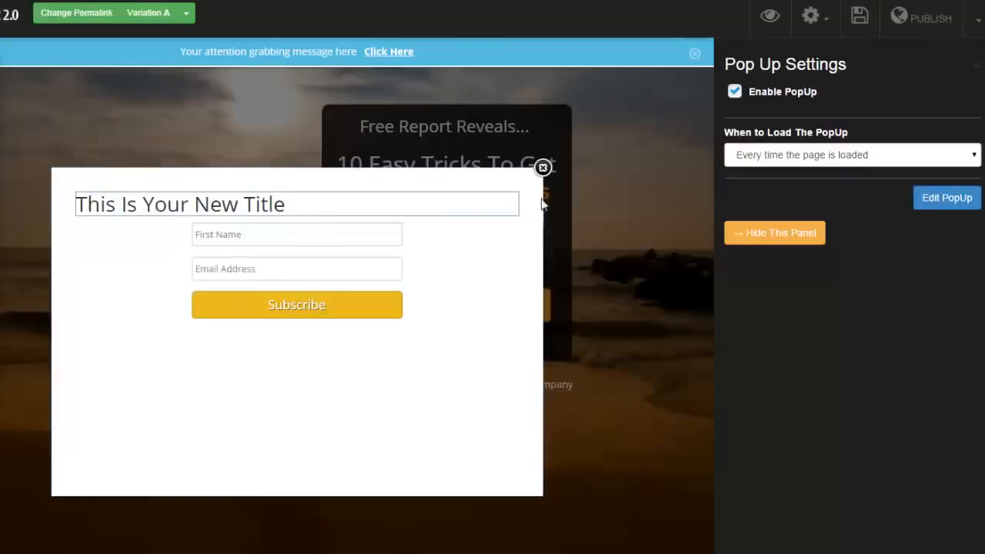
click(542, 168)
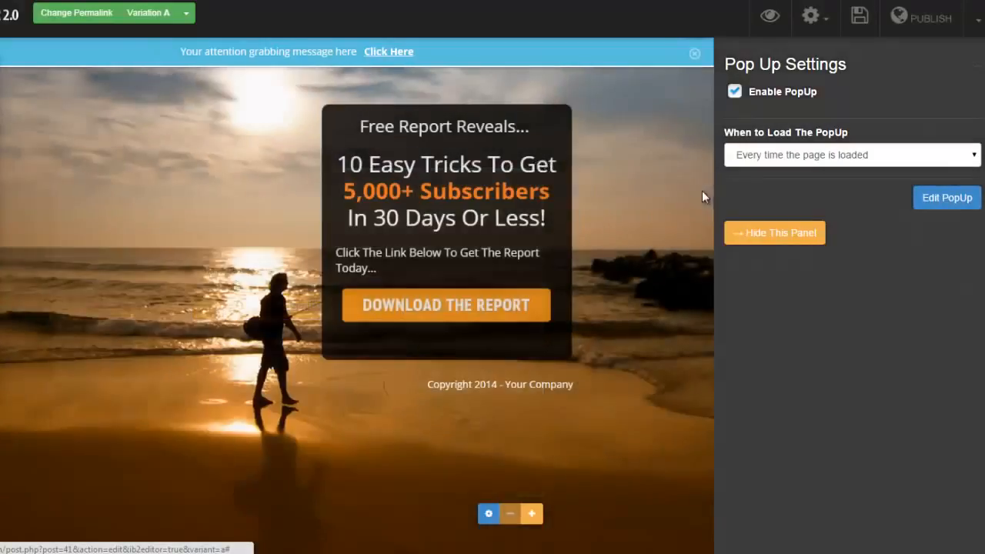
Enable the exit splash for the page and start editing its exit splash message
click(832, 28)
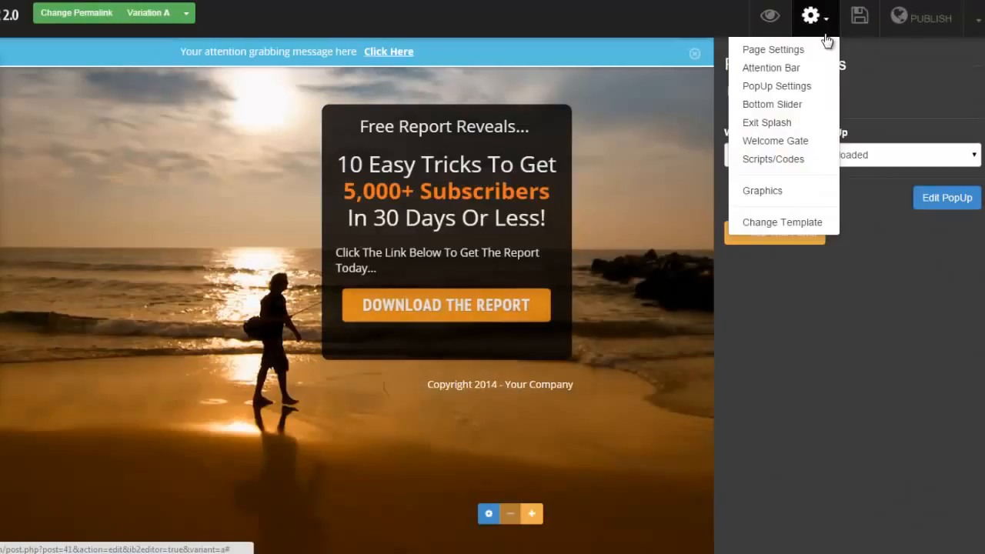
click(793, 125)
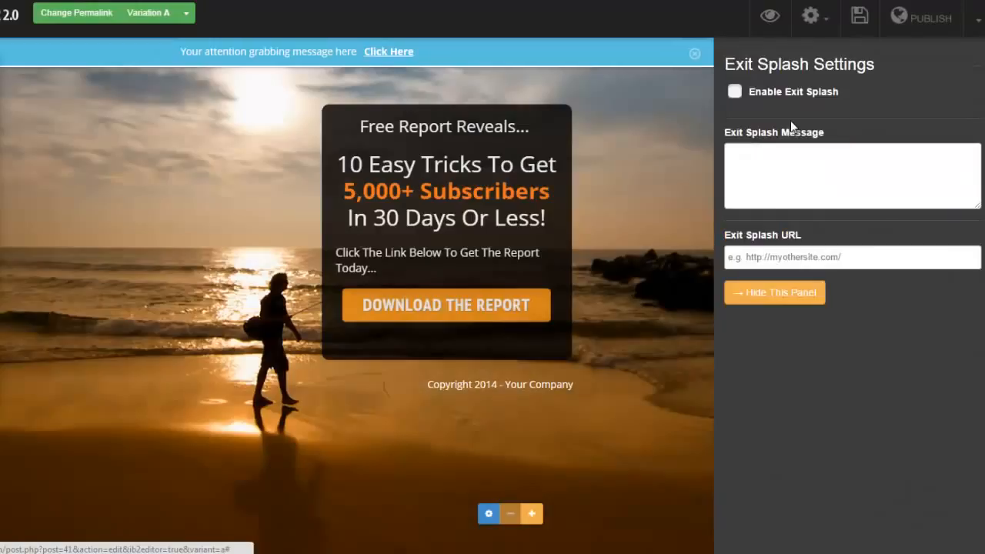
click(734, 93)
click(765, 154)
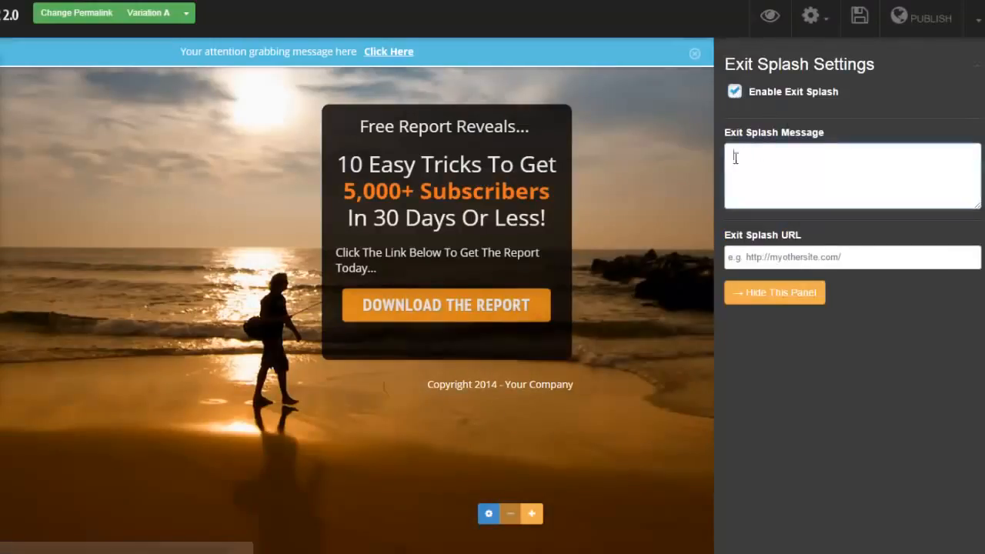
Browse the insertable graphics of the Arrows, Buy Buttons and Credit Cards types
click(812, 17)
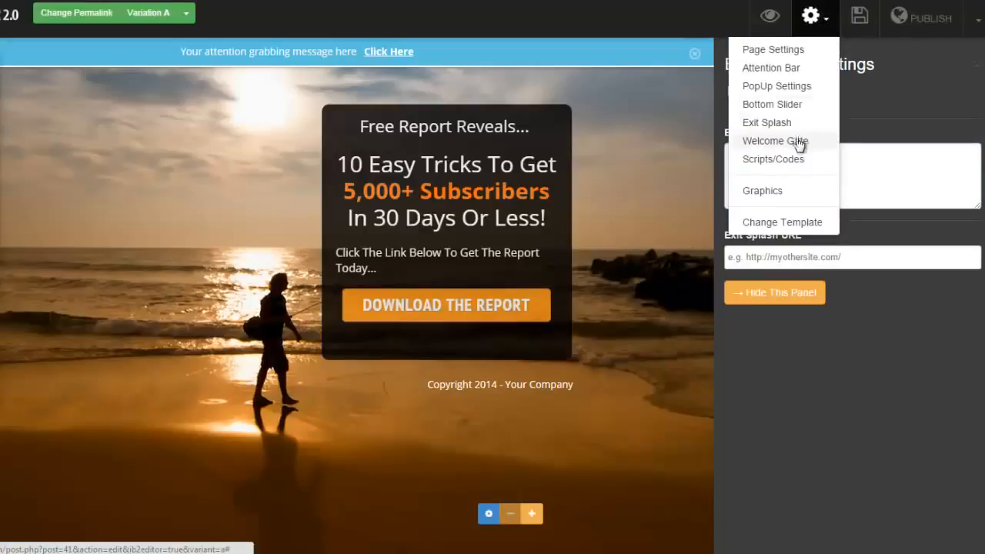
click(776, 198)
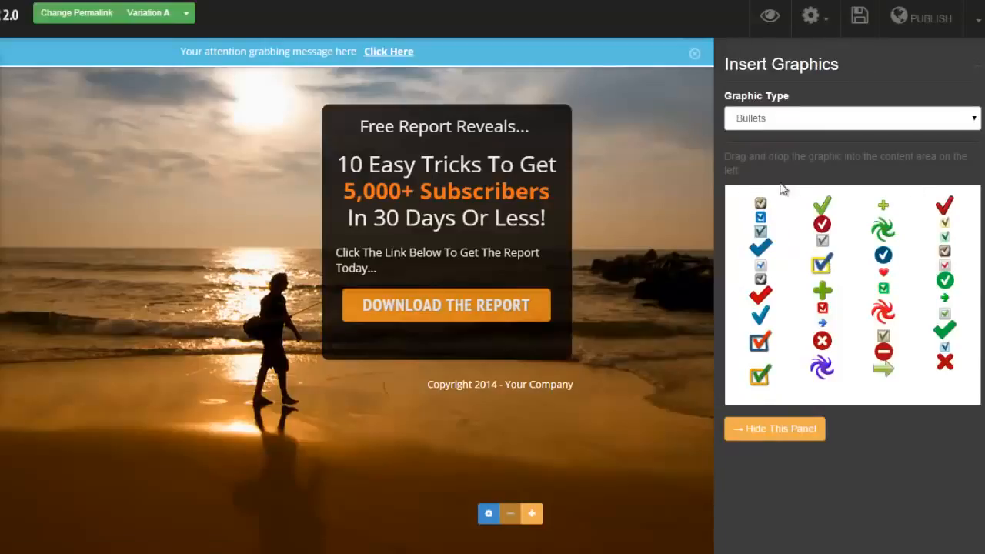
click(965, 122)
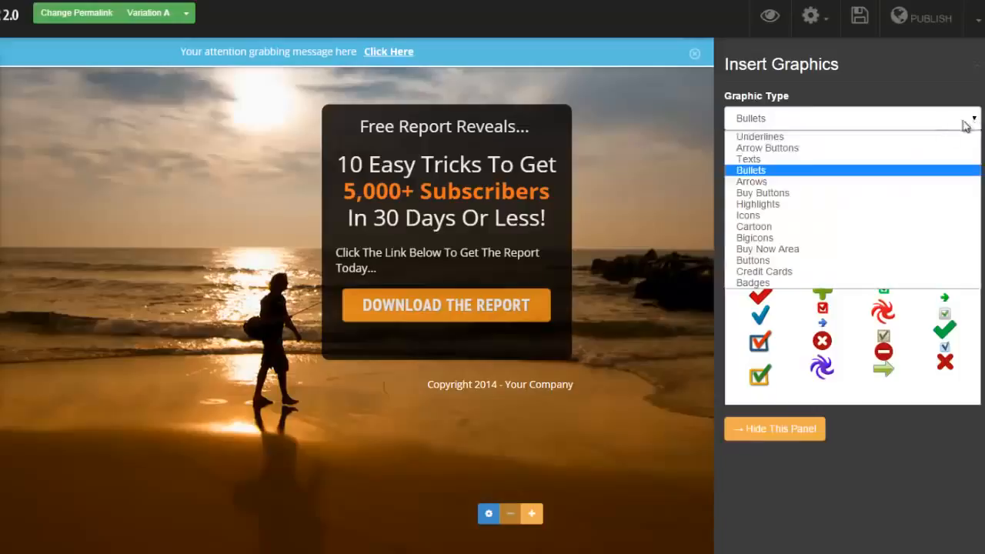
click(888, 182)
click(969, 119)
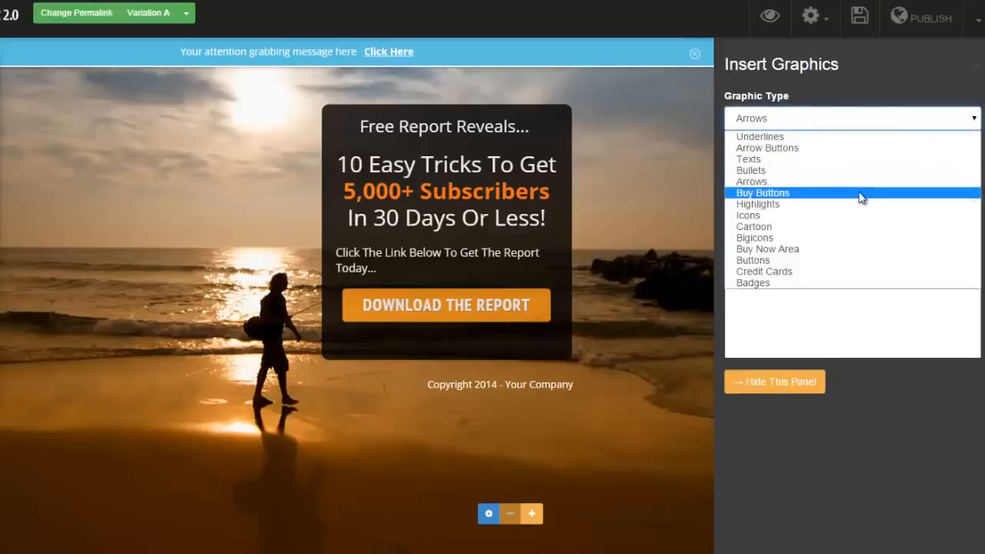
click(860, 197)
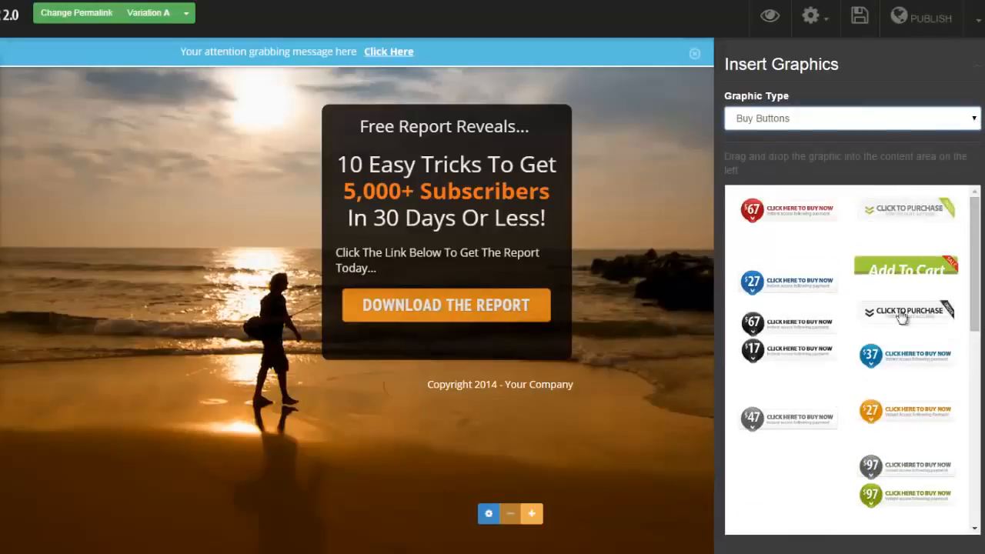
click(973, 119)
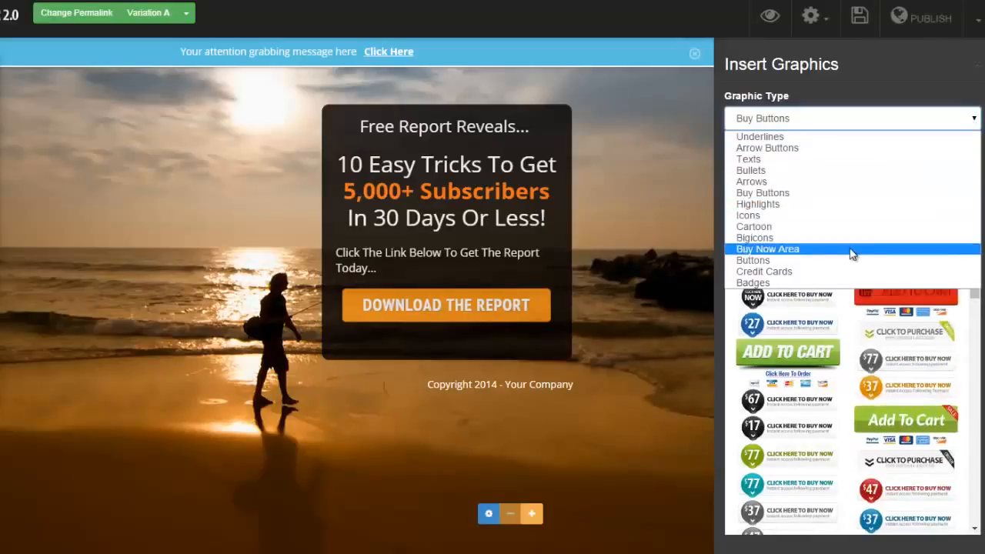
click(769, 271)
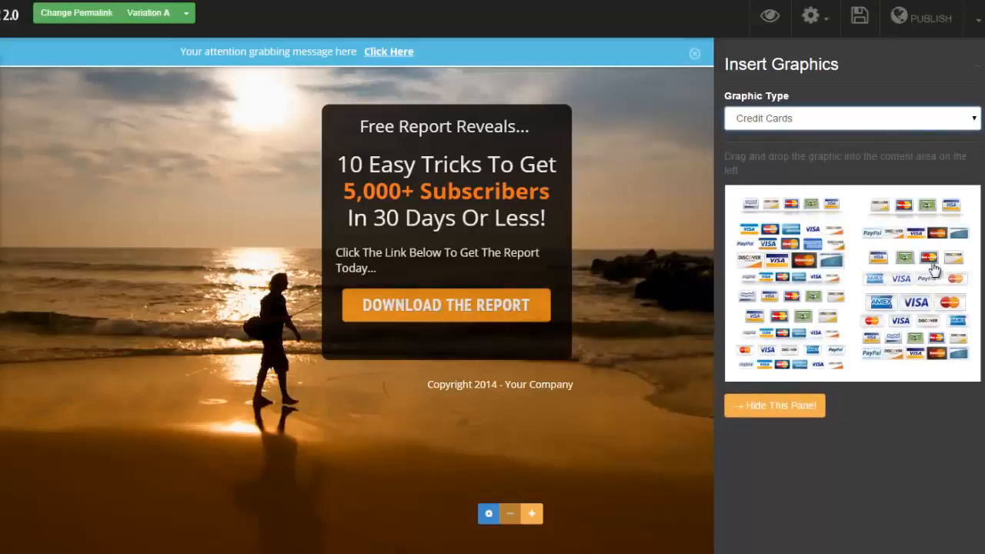
Publish the page and check the additional publishing and saving options
click(831, 26)
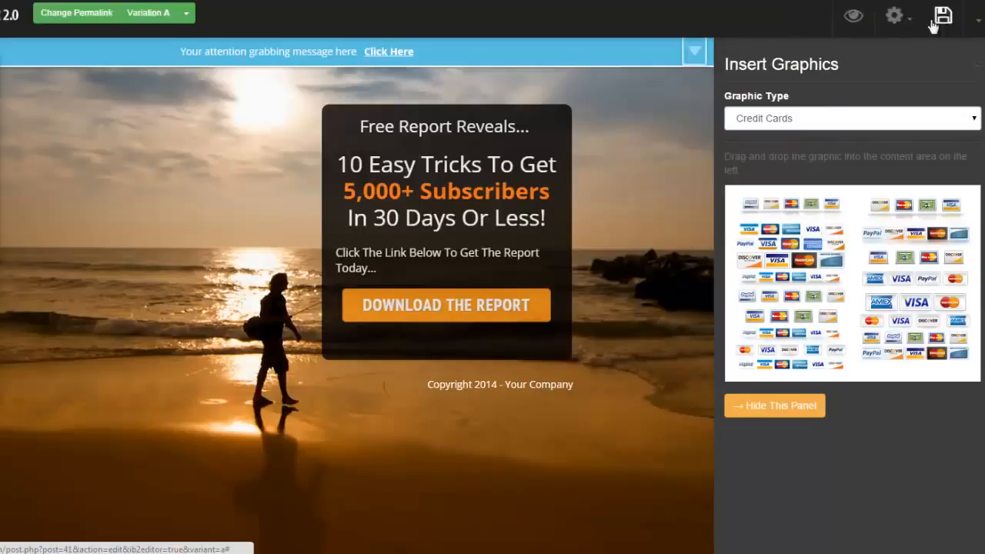
click(979, 23)
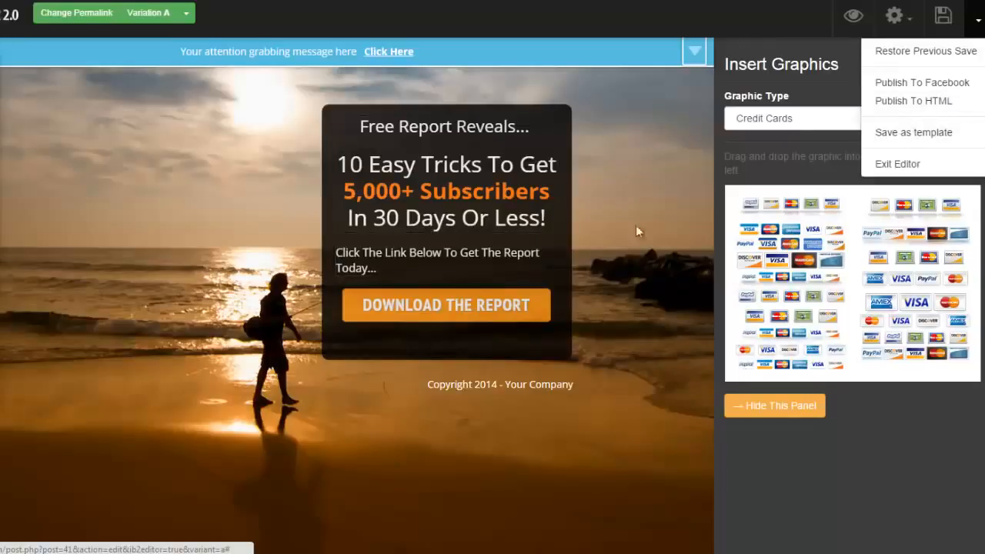
click(659, 132)
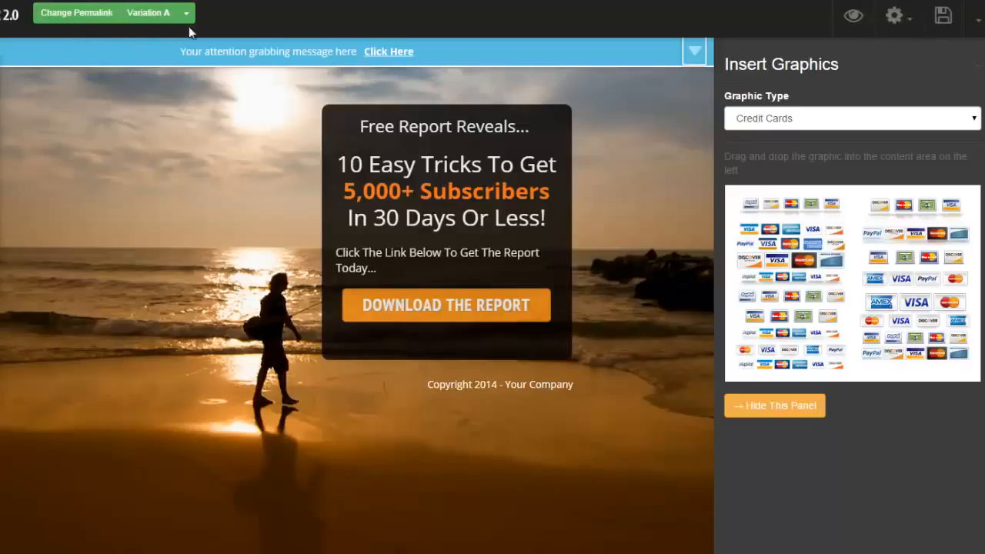
Hide the graphics settings and open the settings of the Download The Report button
click(979, 67)
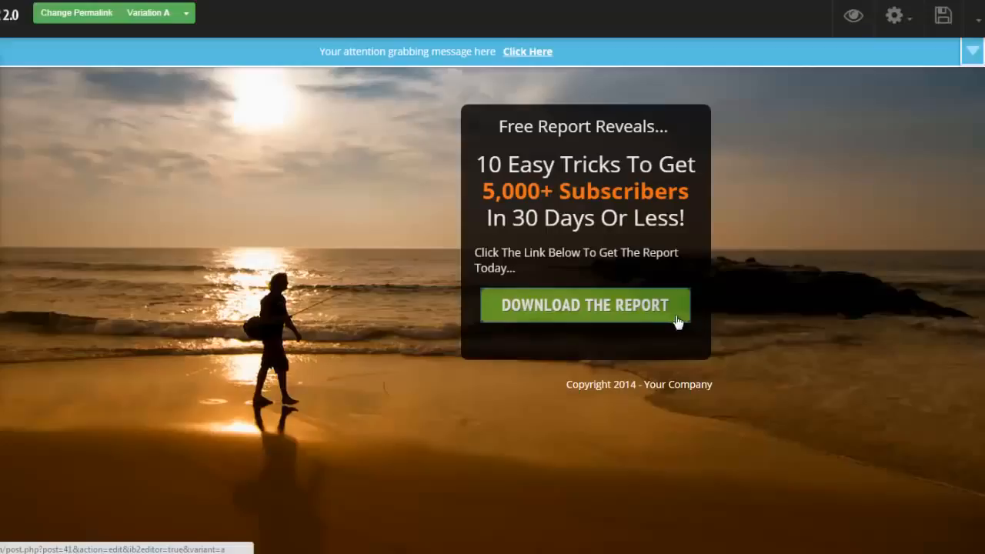
mouse_move(679, 320)
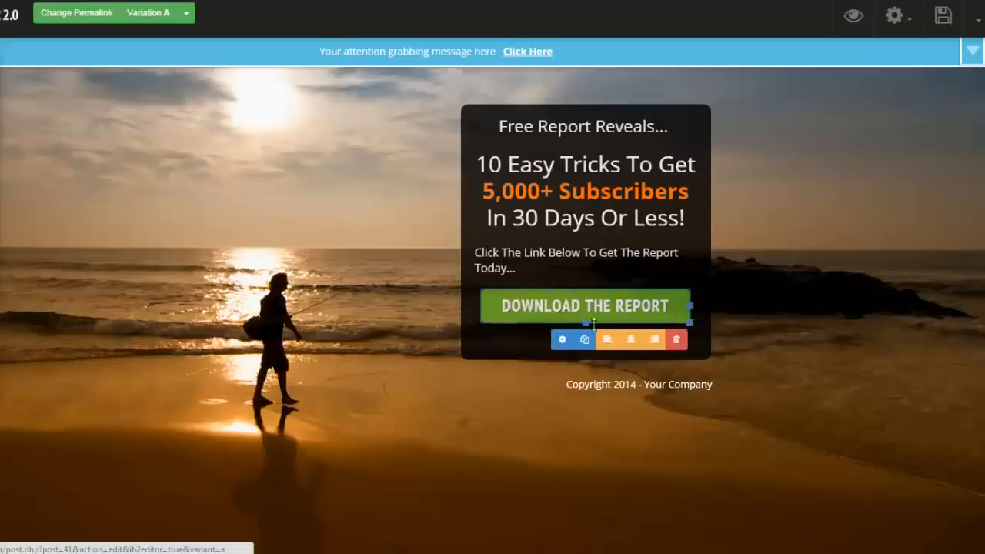
click(556, 346)
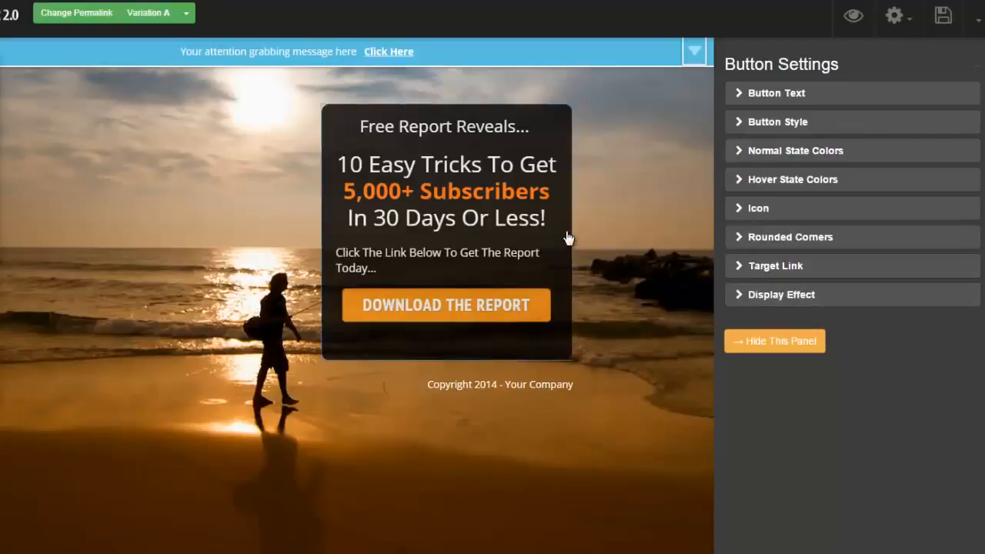
Enable a display delay of 15 seconds on the dark box containing the headline and the download button
mouse_move(567, 236)
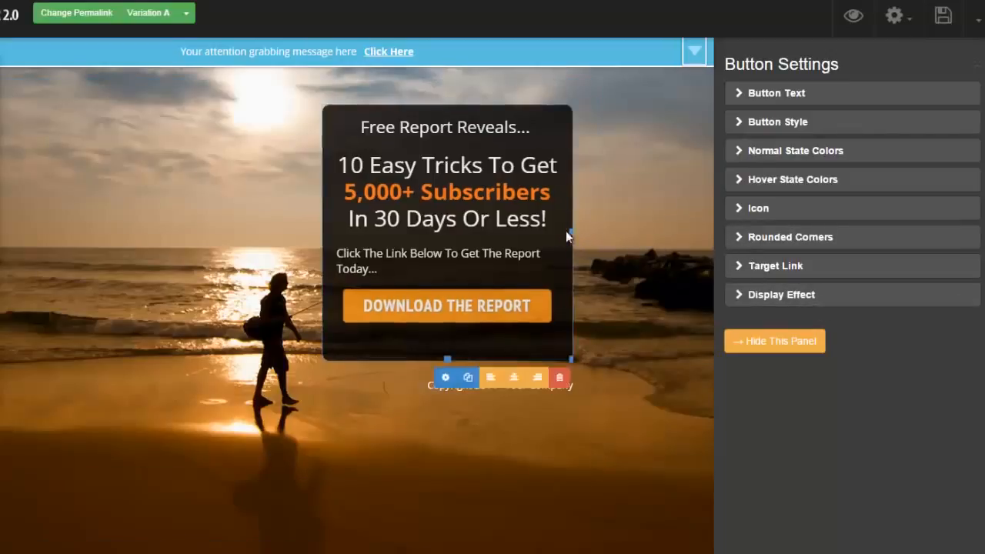
click(445, 377)
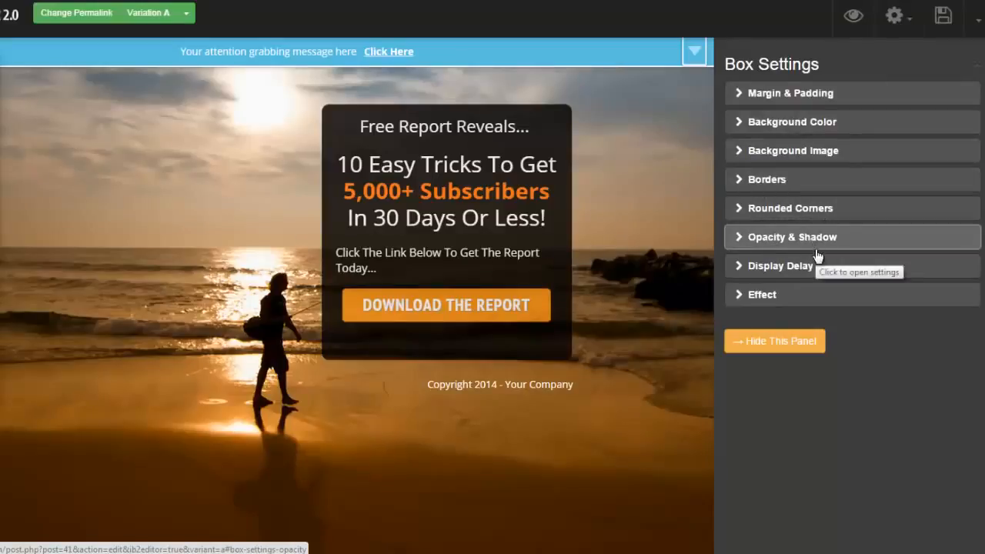
click(738, 269)
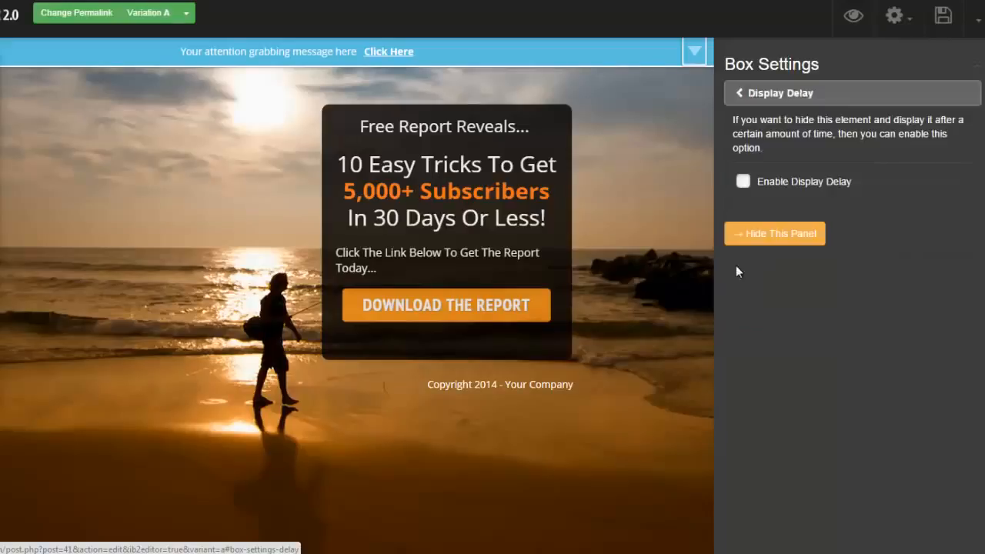
click(743, 181)
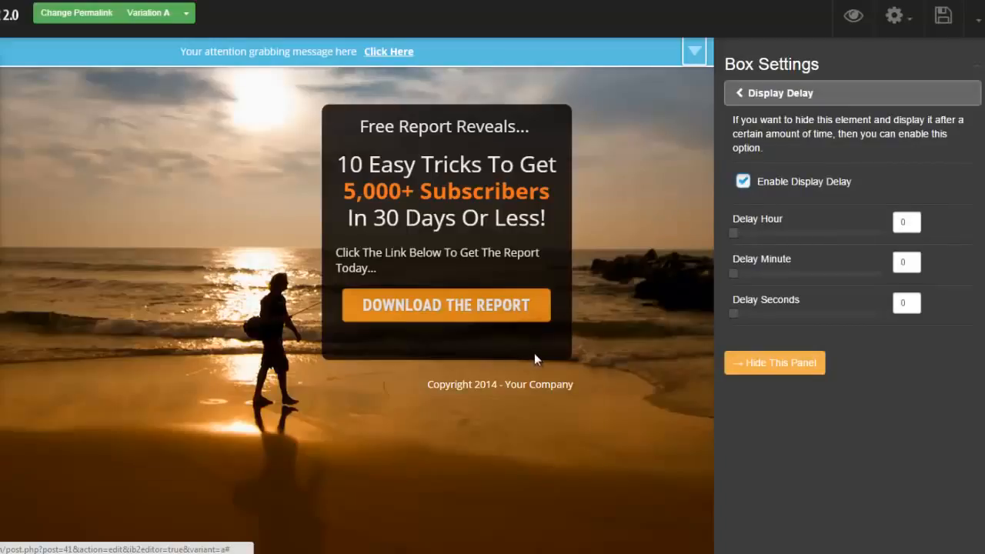
drag(735, 316, 774, 312)
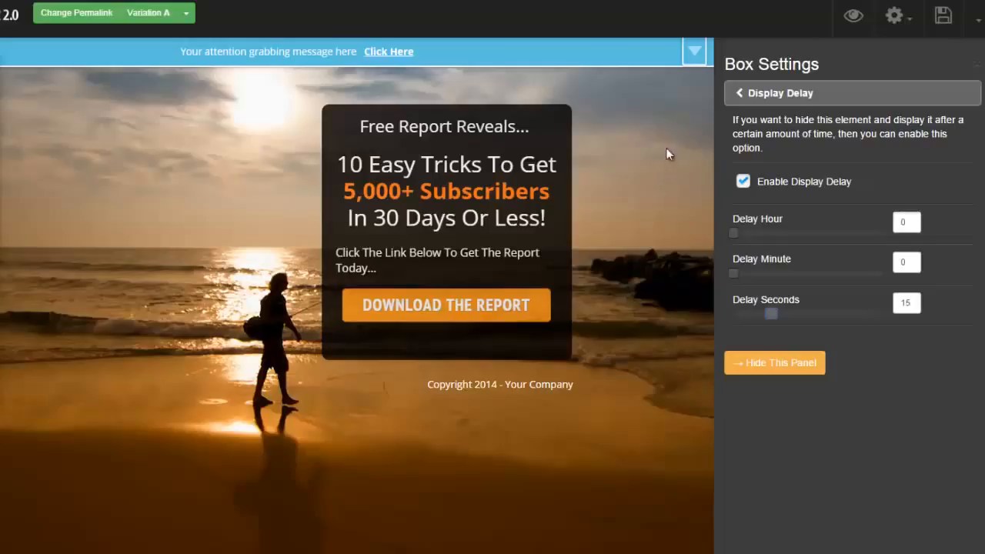
Change the page template to the red sales page template with the "Your Fancy Headline Goes Here..." headline and video placeholder
click(895, 17)
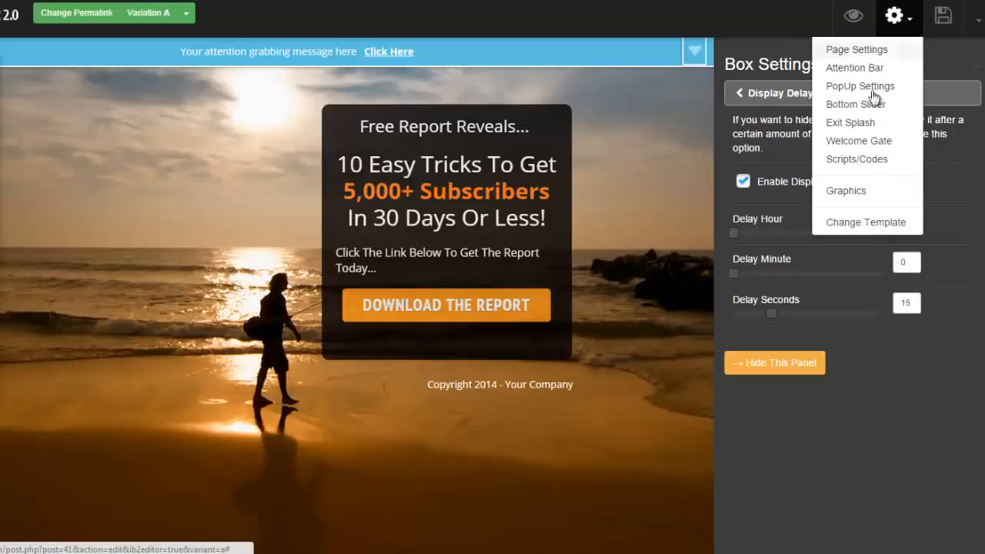
click(852, 222)
click(466, 101)
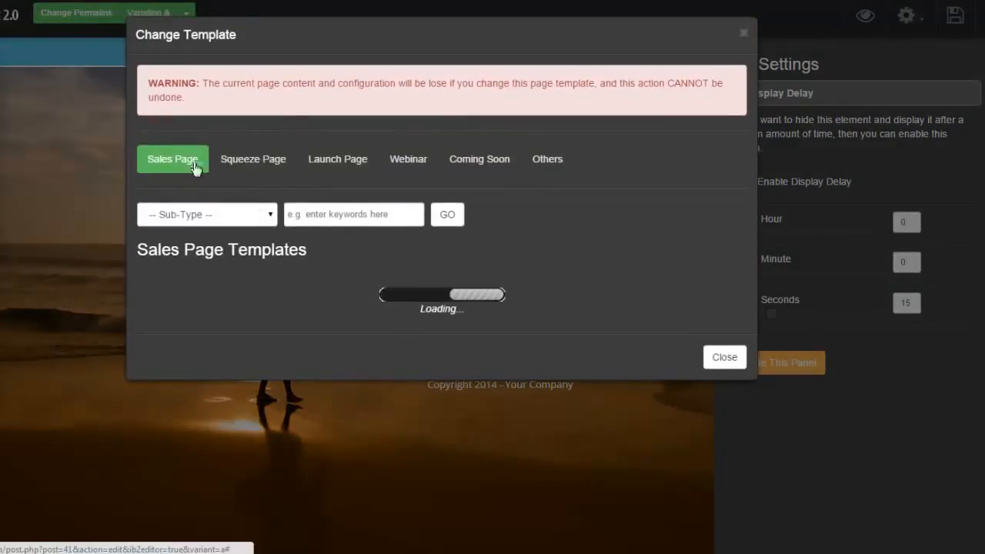
click(270, 216)
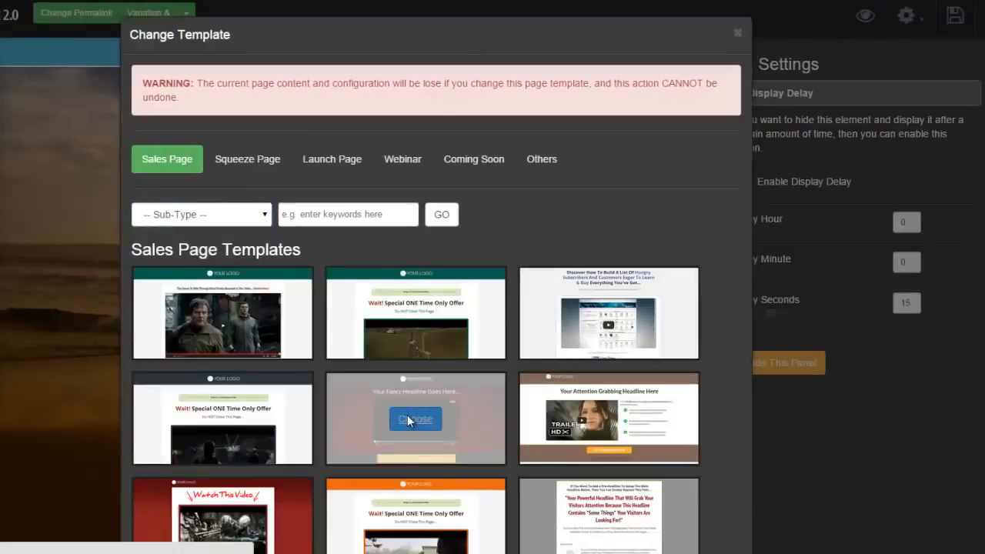
click(408, 420)
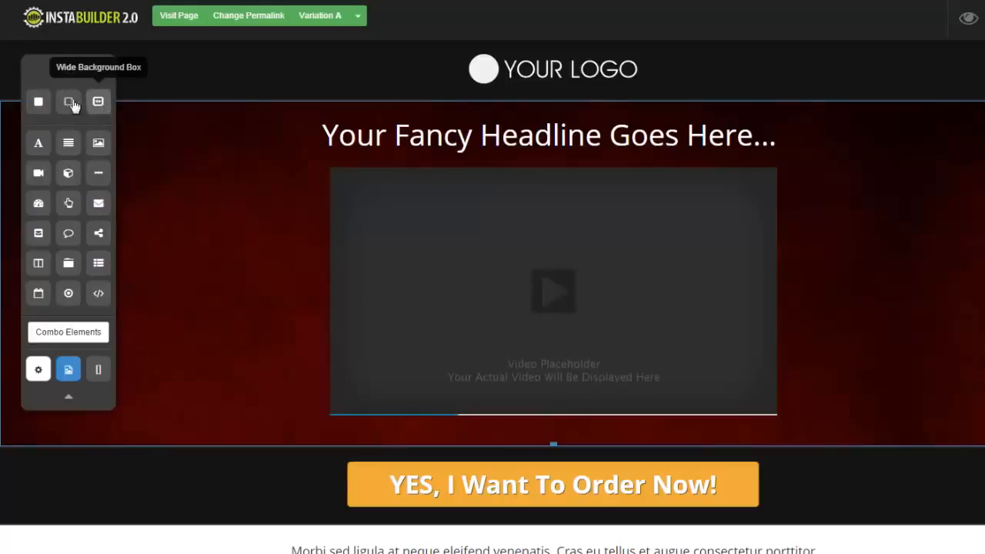
Add a full-width background box above the headline section and set its background color to a salmon pink, about #f99999
drag(70, 103, 194, 119)
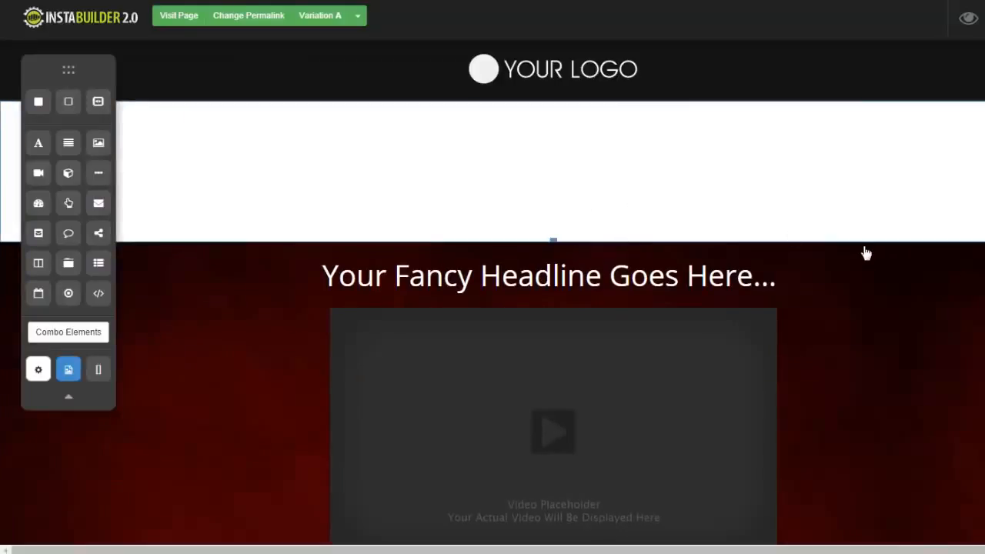
click(939, 260)
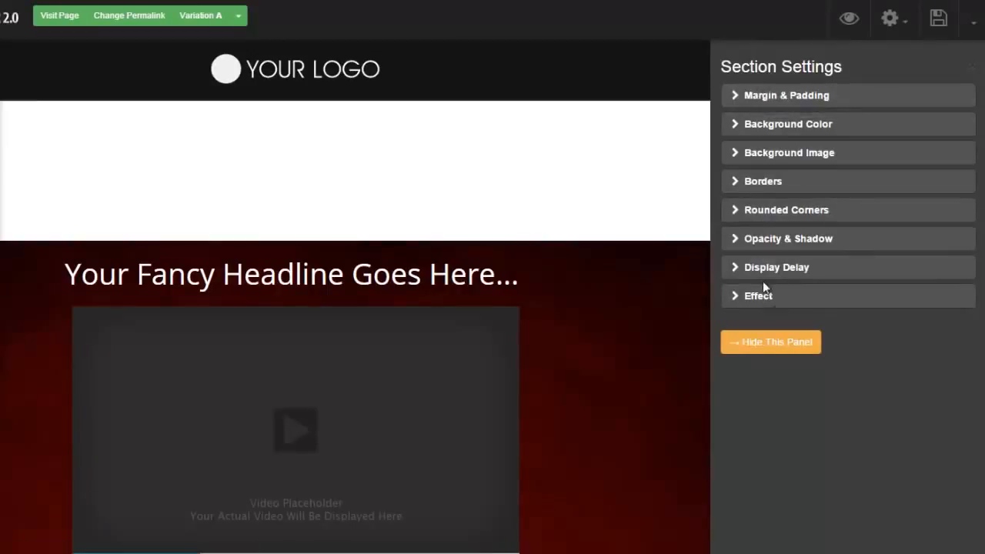
click(735, 125)
click(737, 128)
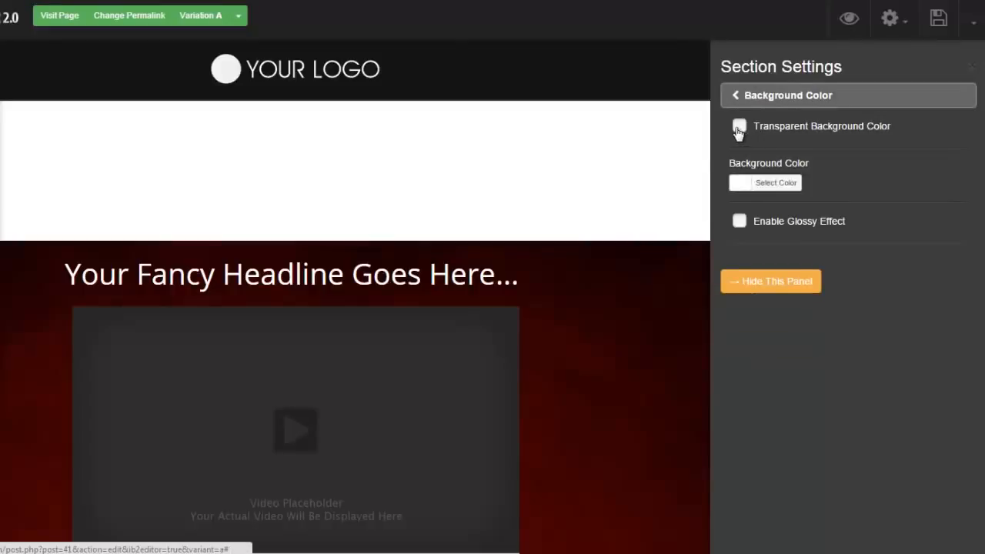
click(738, 128)
click(738, 192)
drag(765, 260, 825, 230)
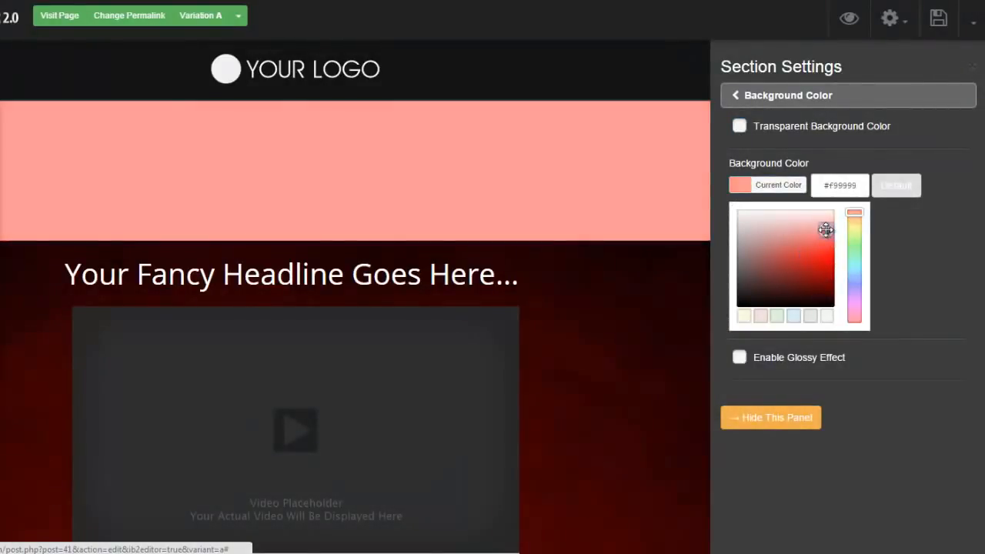
click(913, 155)
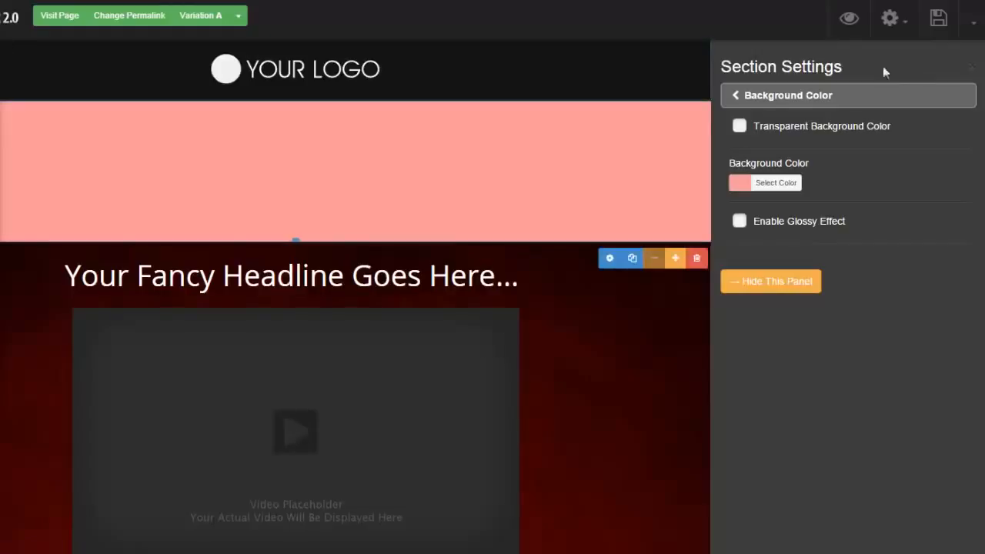
Exit the page editor and return to the dashboard
click(973, 23)
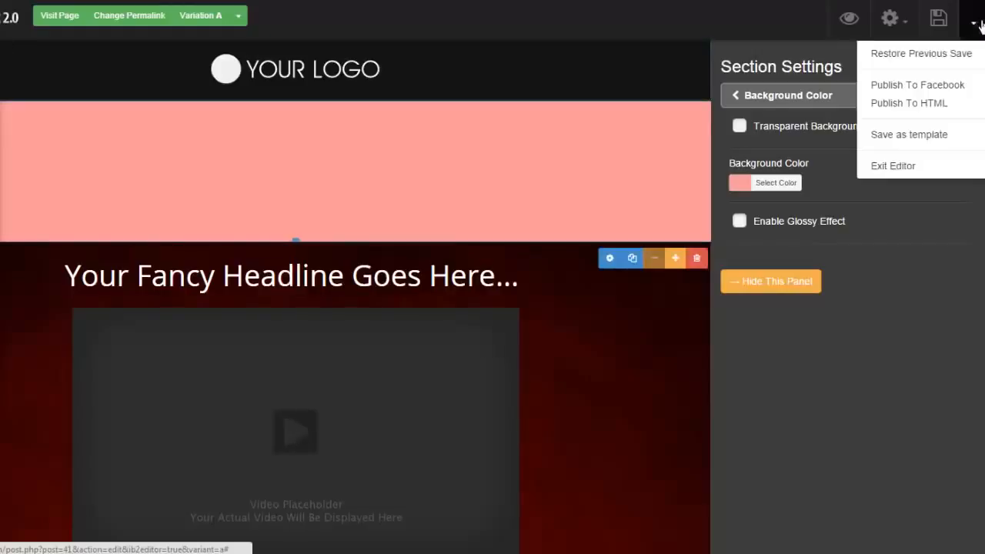
click(902, 165)
click(468, 83)
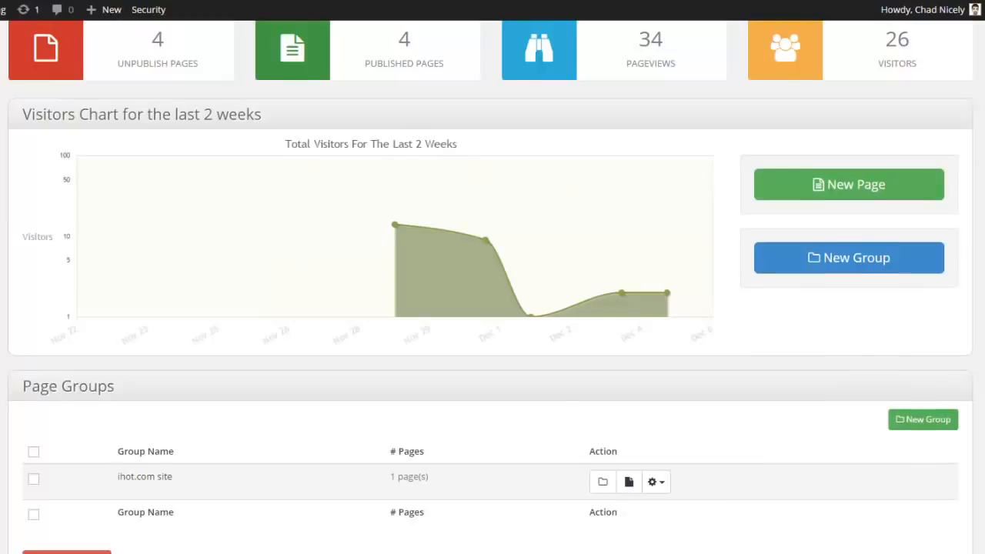
Look through the dashboard's page groups, ungrouped pages and the additional actions available for the "my page" entry
scroll(923, 154, down, 1)
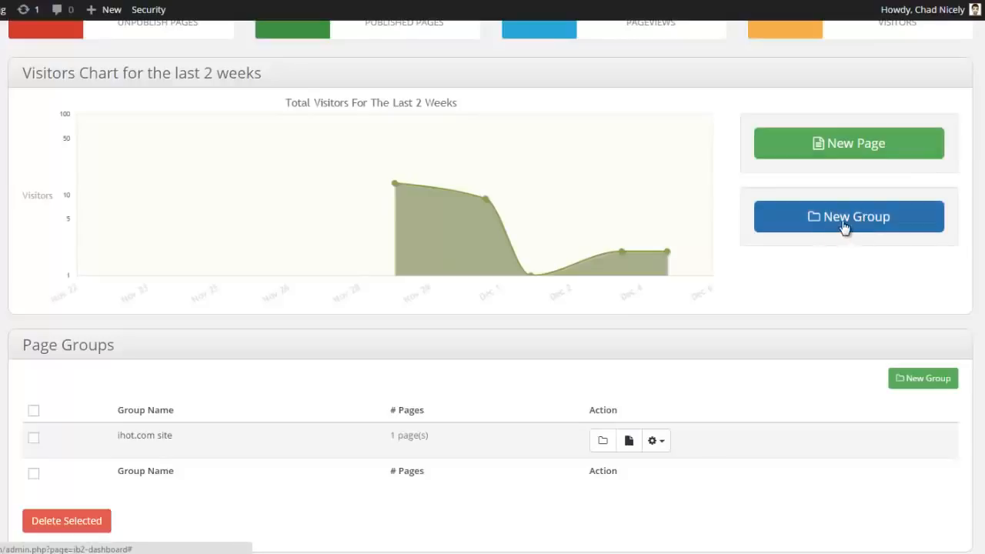
scroll(493, 308, down, 2)
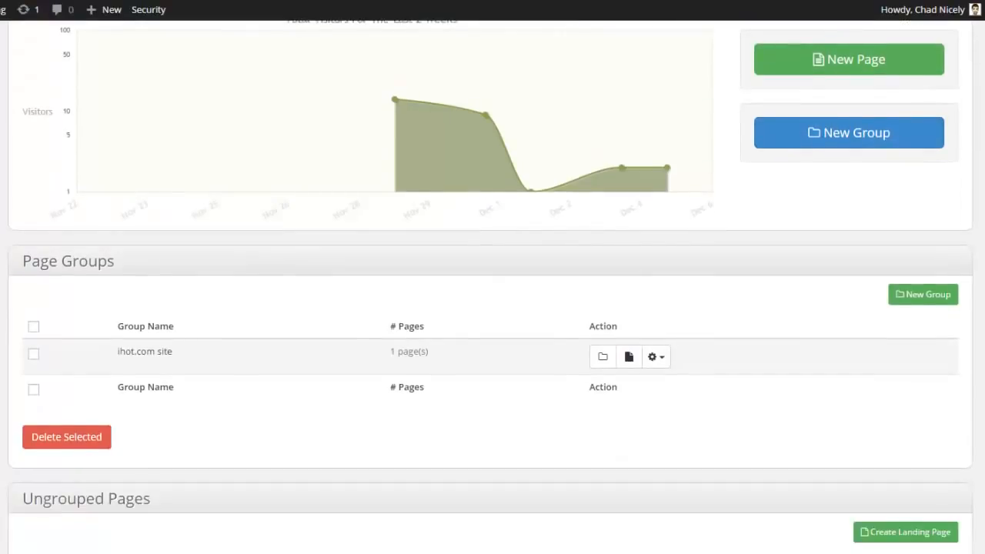
scroll(493, 308, down, 5)
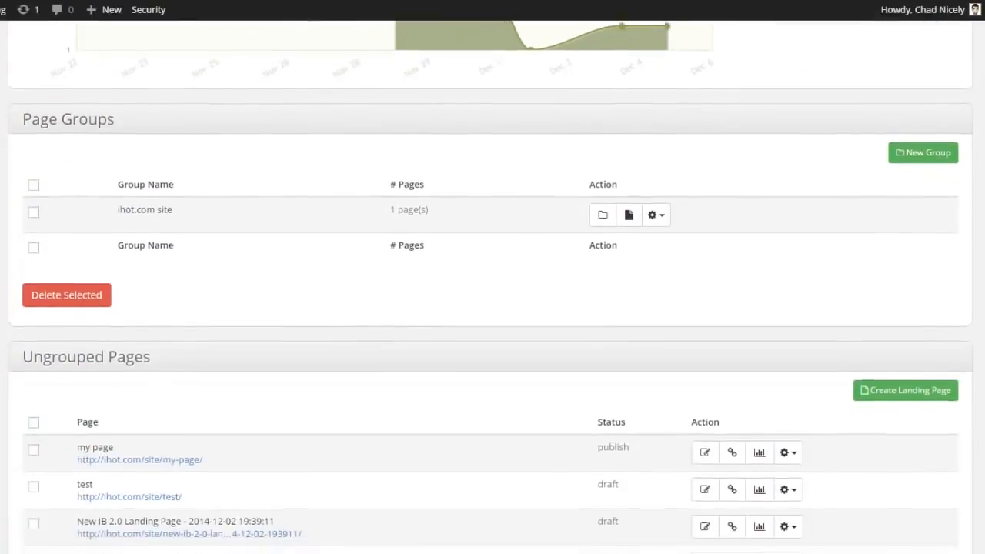
scroll(484, 286, down, 1)
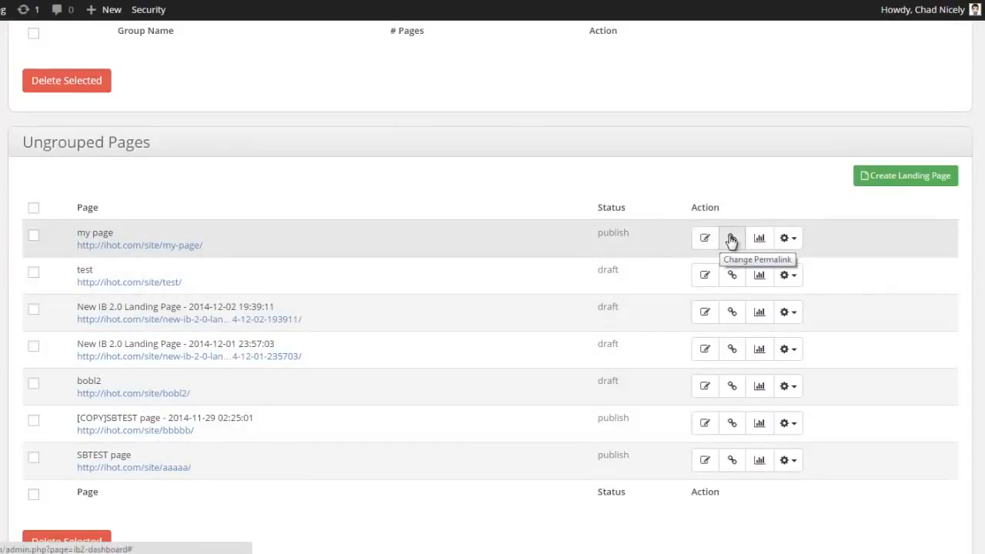
click(786, 238)
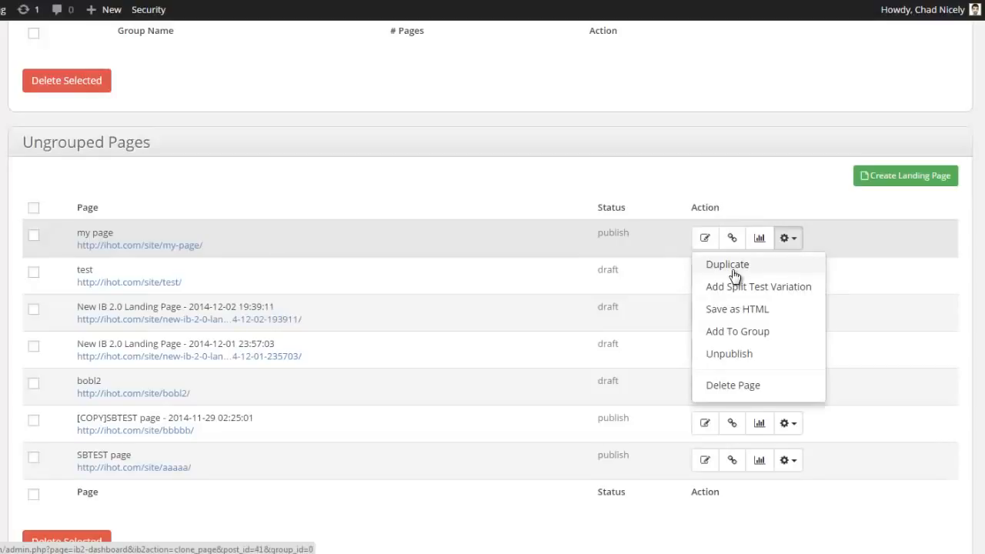
scroll(489, 289, down, 2)
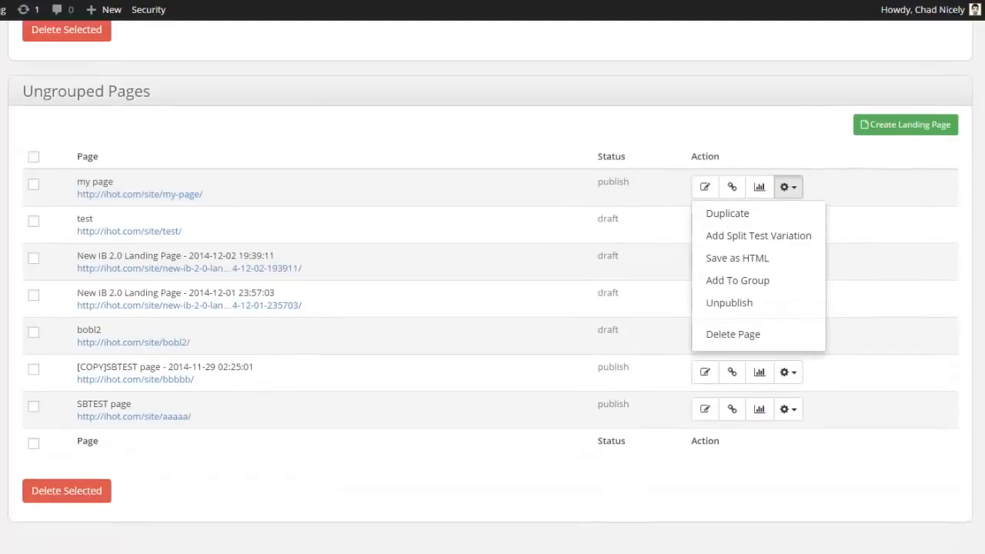
drag(984, 323, 967, 42)
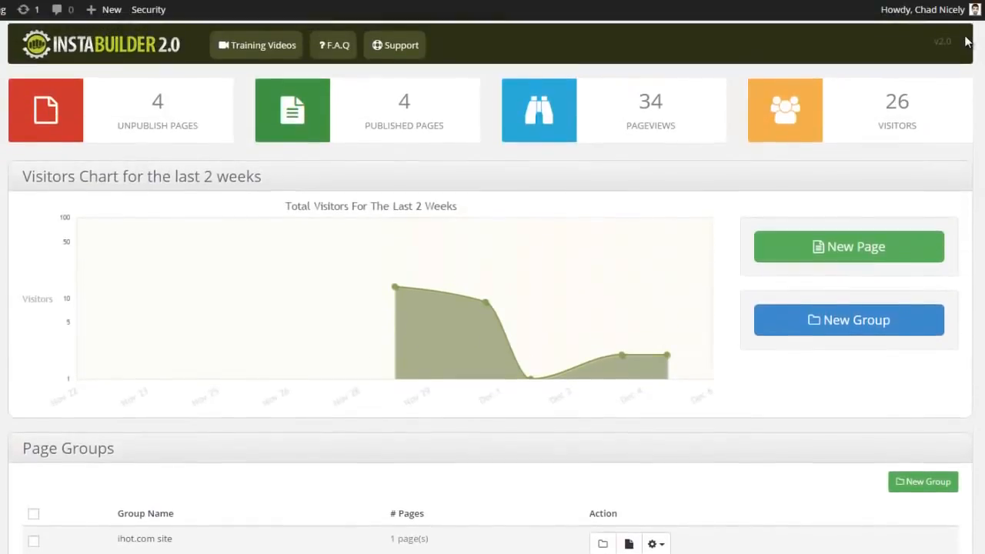